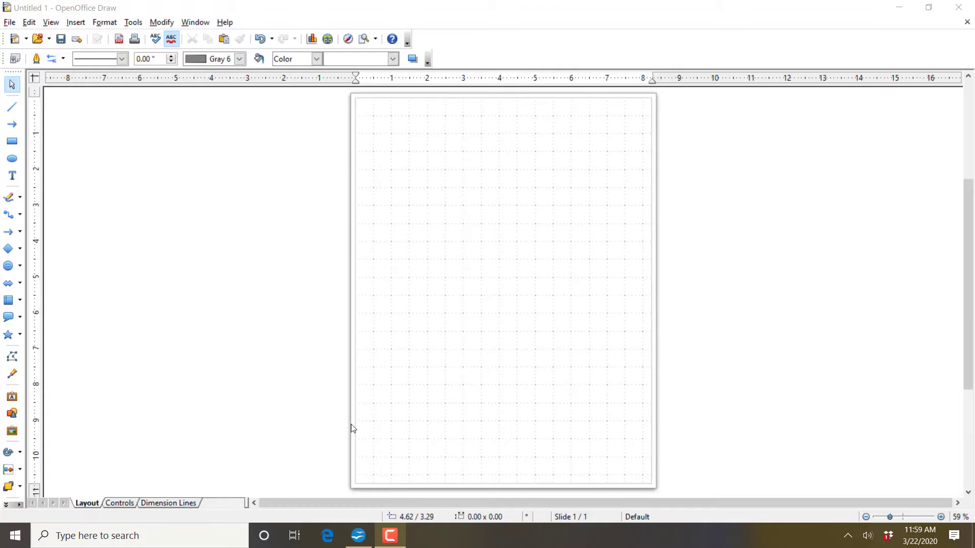
# Check the page's paper format, orientation and margins in the page setup.
pyautogui.click(104, 22)
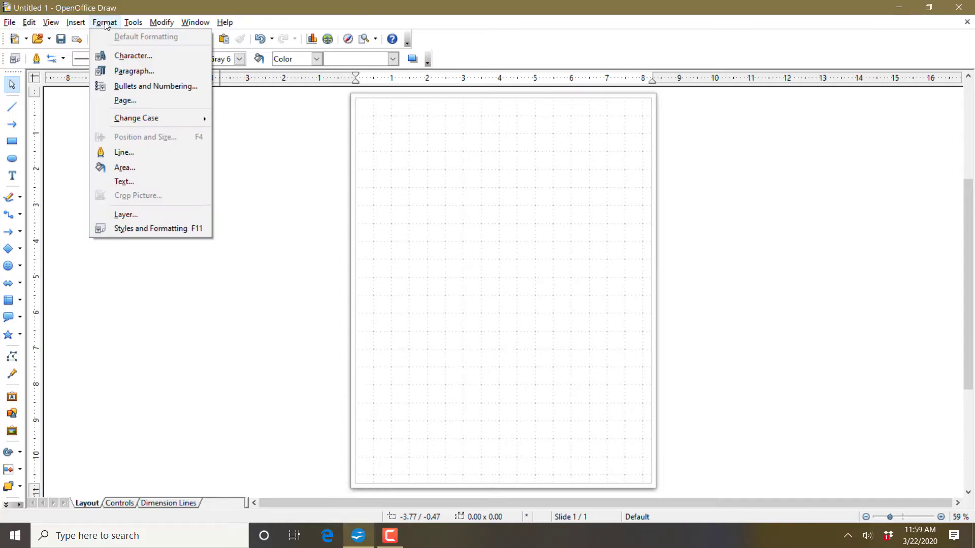
pyautogui.click(117, 101)
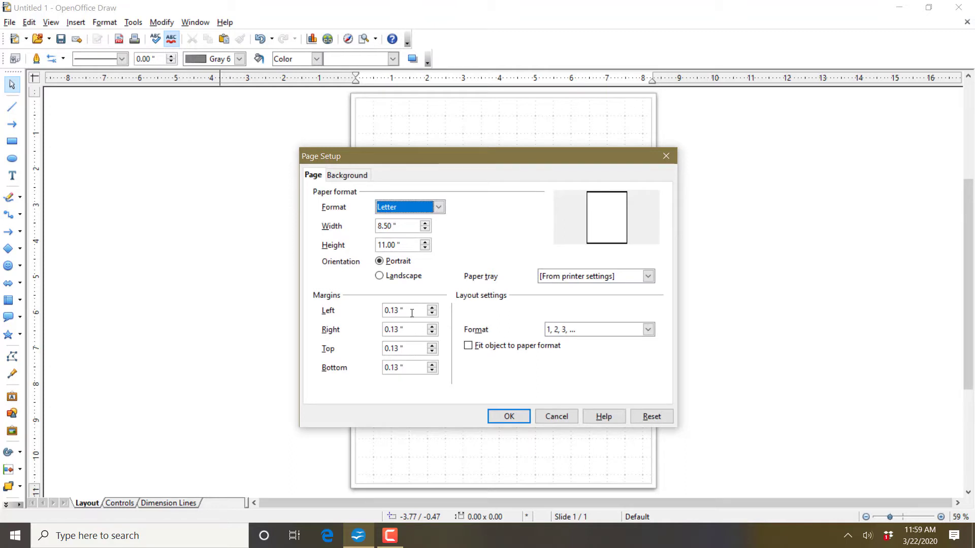
pyautogui.click(505, 420)
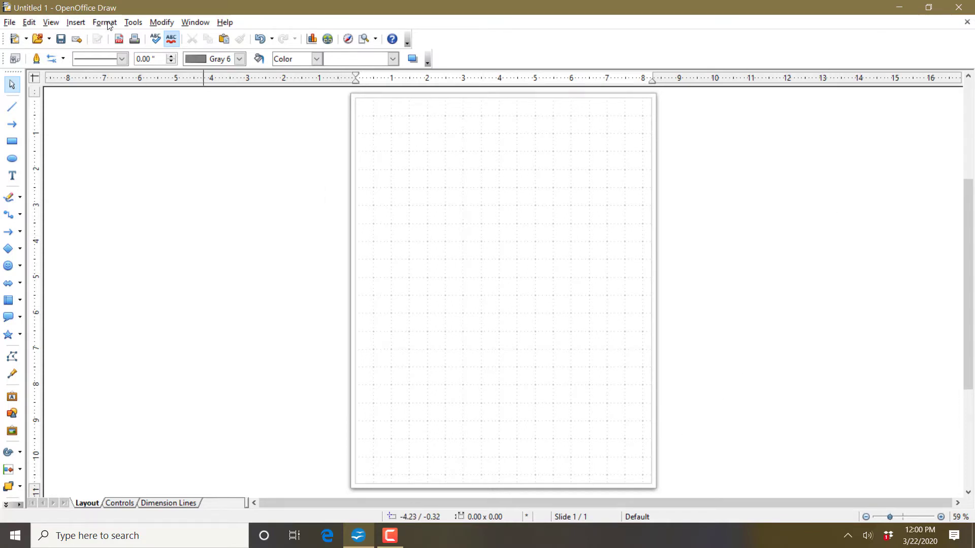
# Insert the "ladyin peach" picture from the Hello Beautiful folder onto the page.
pyautogui.click(76, 22)
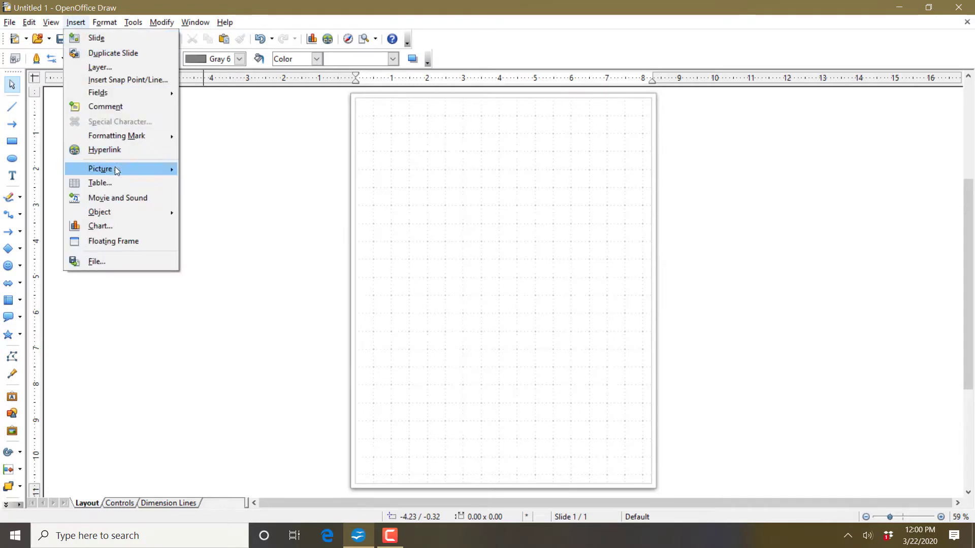
pyautogui.moveTo(117, 170)
pyautogui.click(209, 171)
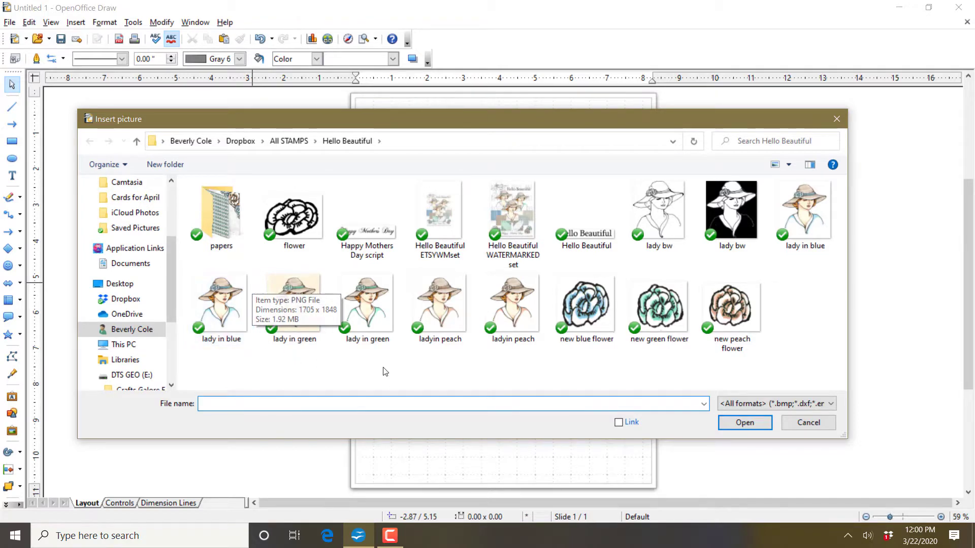
pyautogui.doubleClick(518, 318)
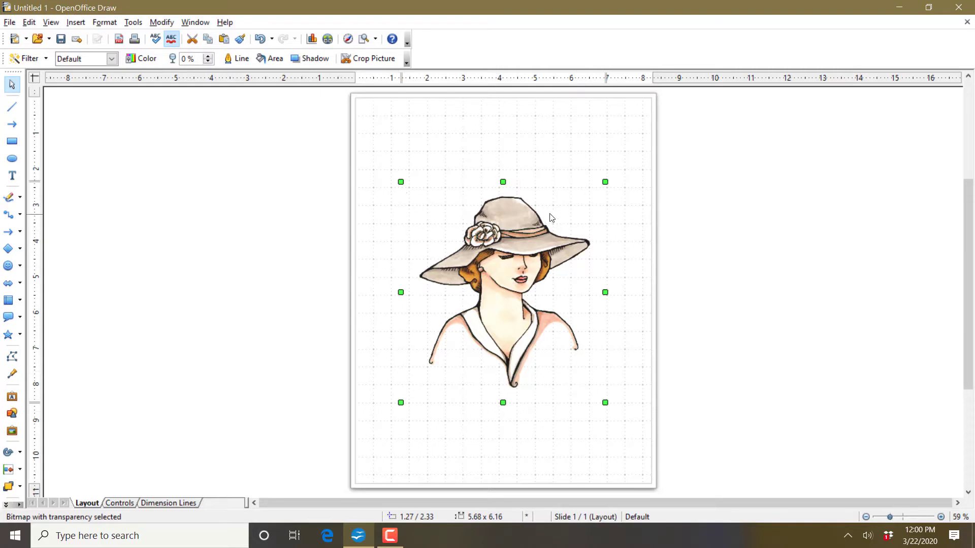
pyautogui.click(758, 245)
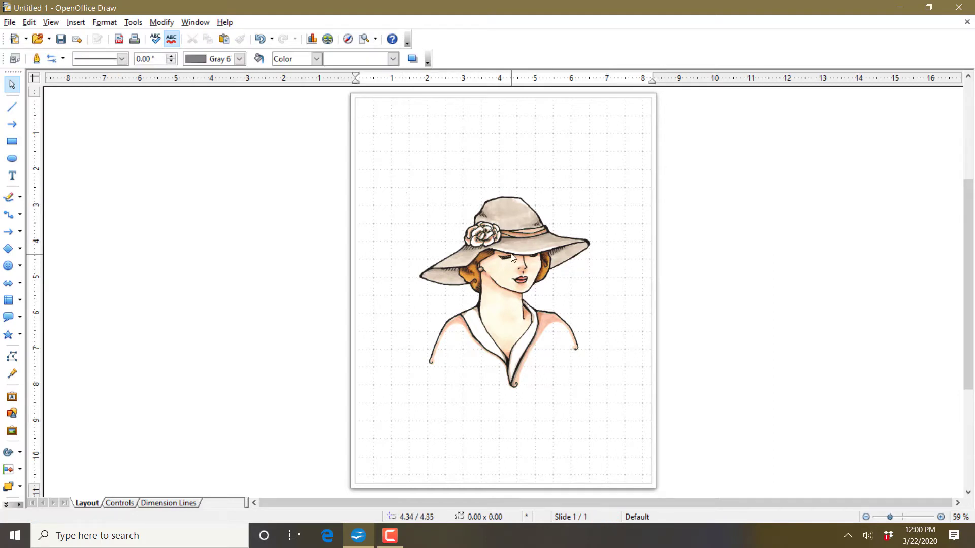
# Try shrinking the lady picture without keeping its proportions, and undo the resize.
pyautogui.click(522, 237)
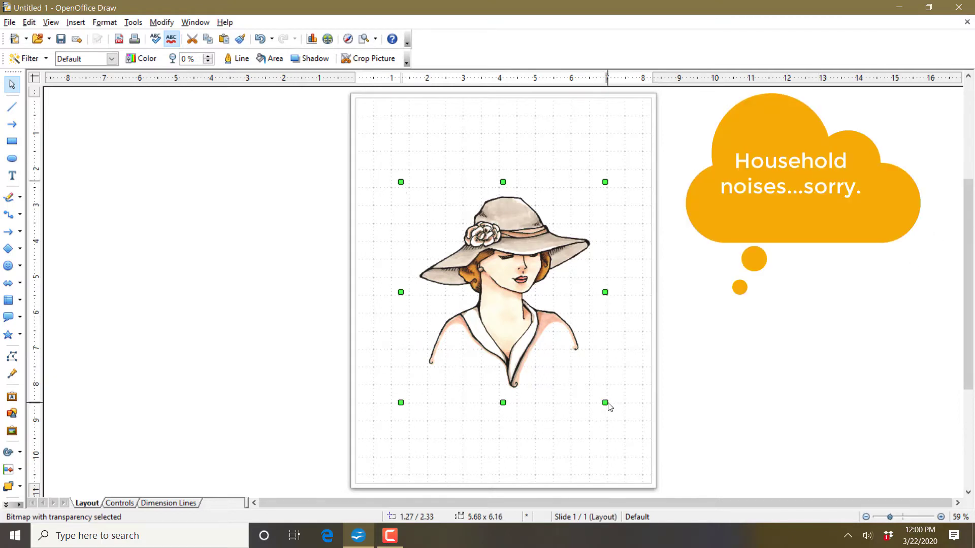
pyautogui.moveTo(606, 402); pyautogui.dragTo(485, 229)
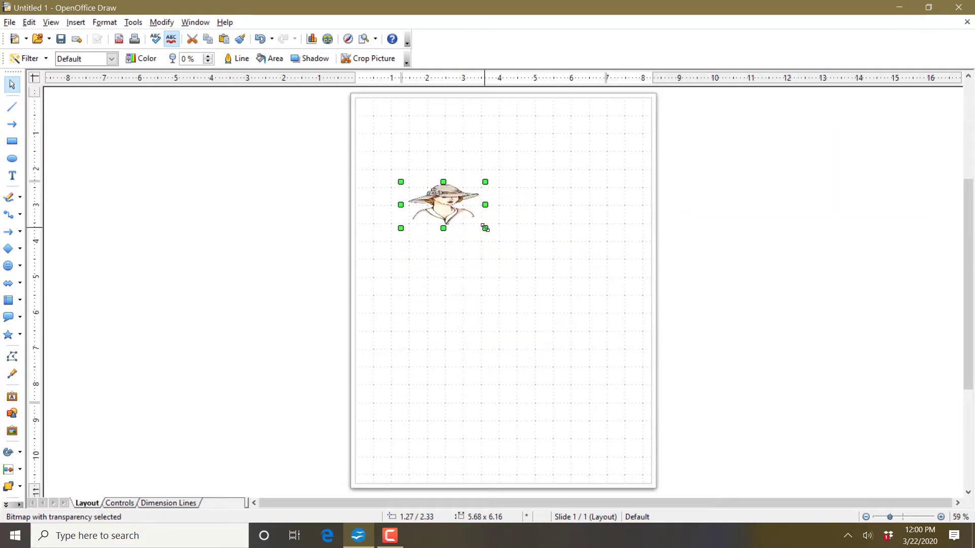
pyautogui.click(559, 217)
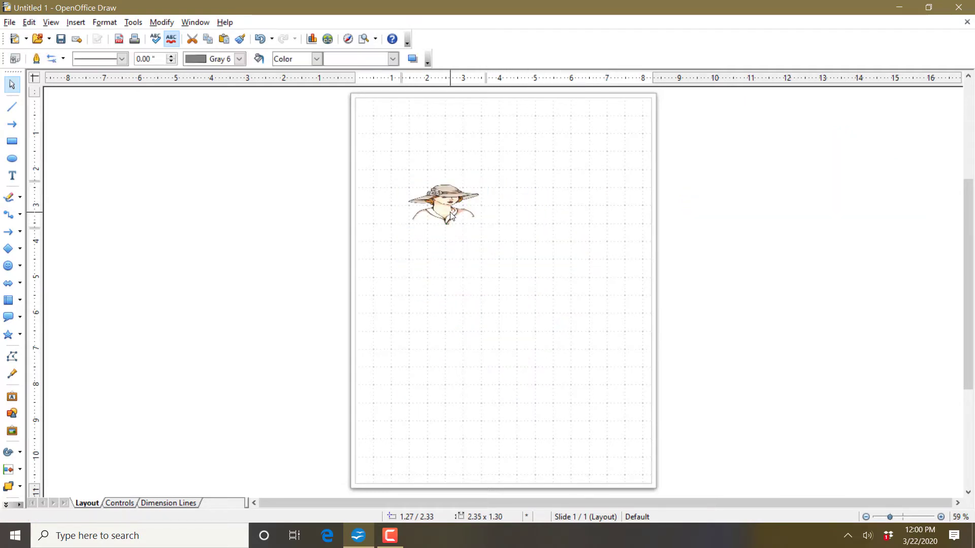
pyautogui.click(30, 22)
pyautogui.click(63, 37)
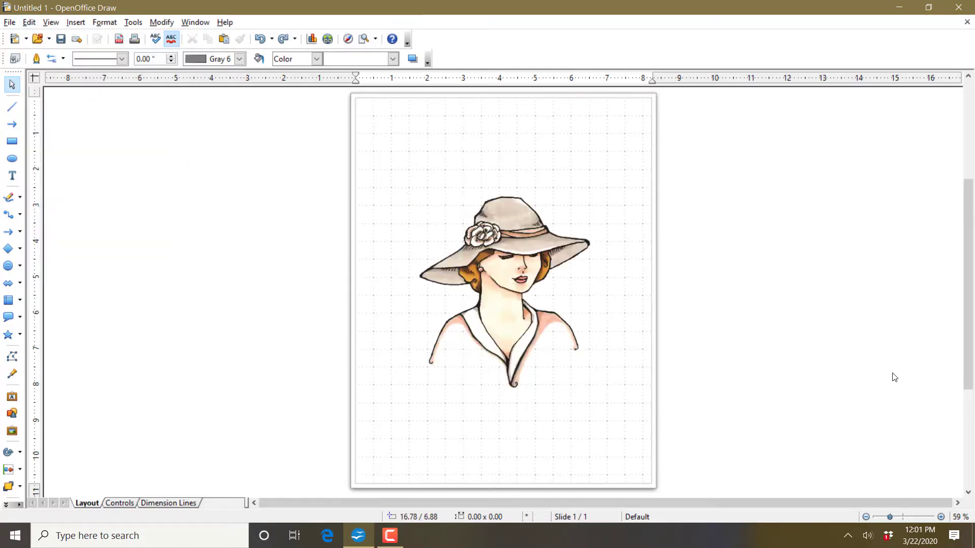
# Shrink the lady picture proportionally to about 3.12 × 3.39 inches and place it in the page's upper-left corner.
pyautogui.click(541, 323)
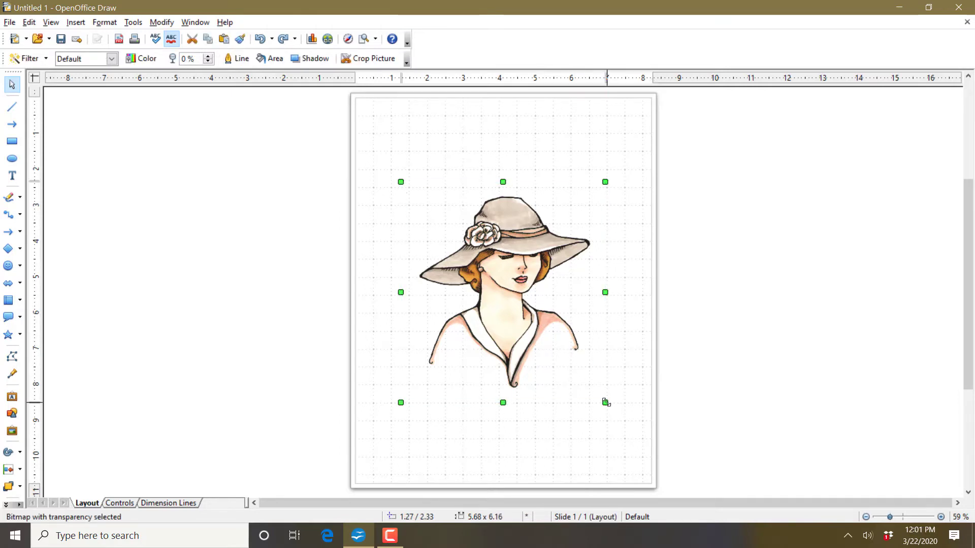
pyautogui.moveTo(606, 402); pyautogui.dragTo(552, 303)
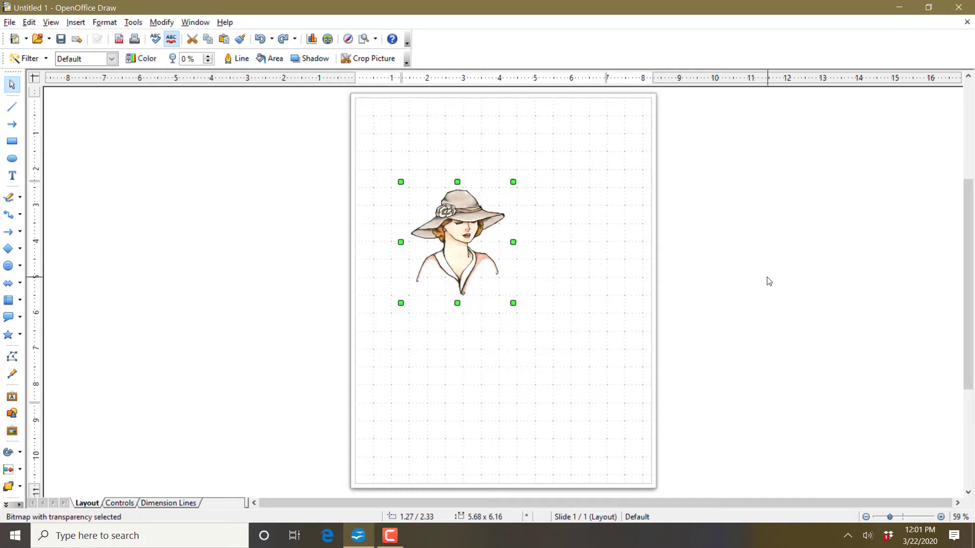
pyautogui.moveTo(467, 227); pyautogui.dragTo(456, 168)
pyautogui.click(735, 202)
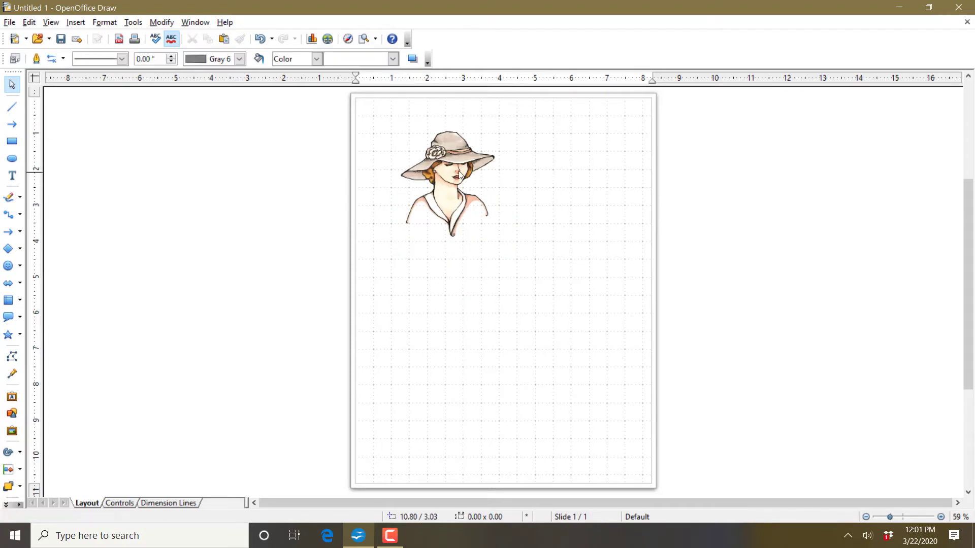
pyautogui.moveTo(466, 177); pyautogui.dragTo(438, 150)
pyautogui.click(815, 212)
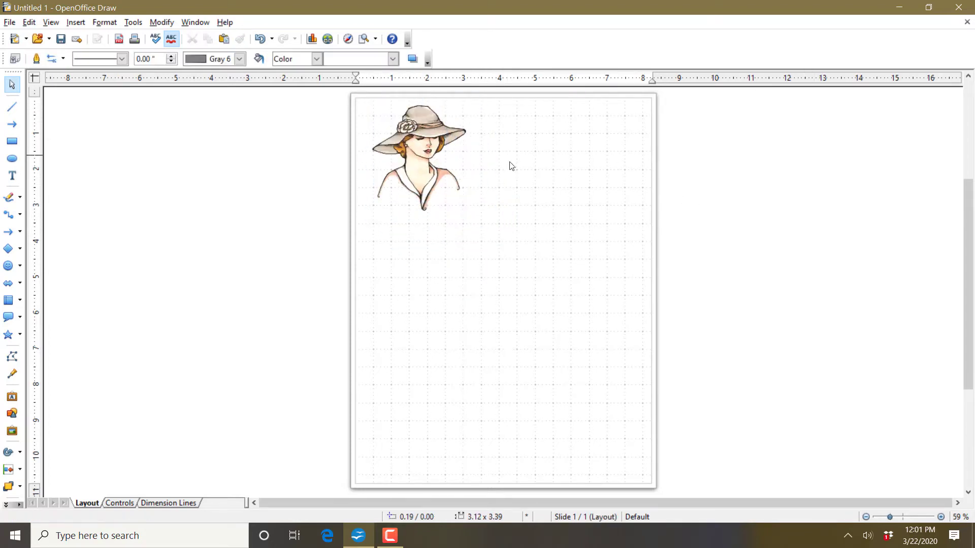
# Insert the "distress blue gelli" picture from the papers subfolder onto the page.
pyautogui.click(76, 22)
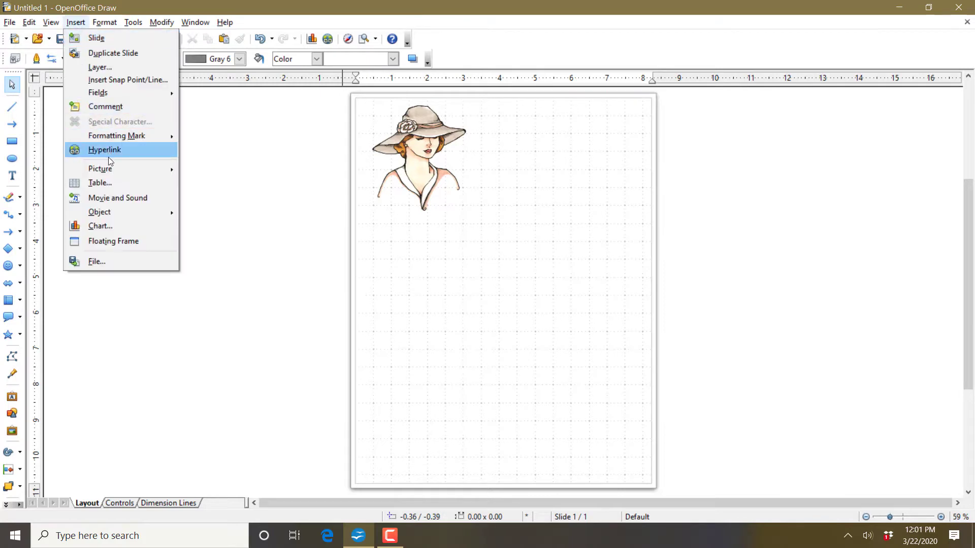
pyautogui.click(215, 171)
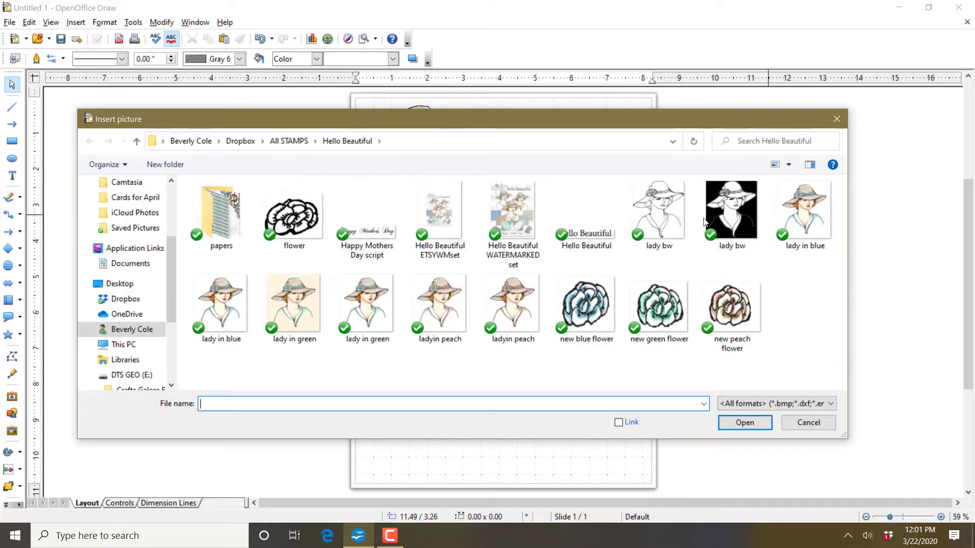
pyautogui.doubleClick(227, 216)
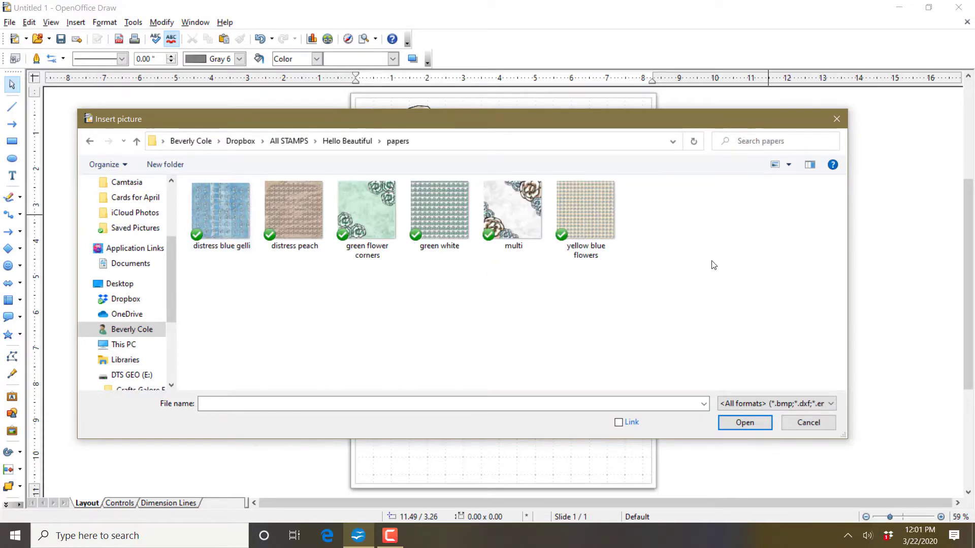
pyautogui.click(212, 215)
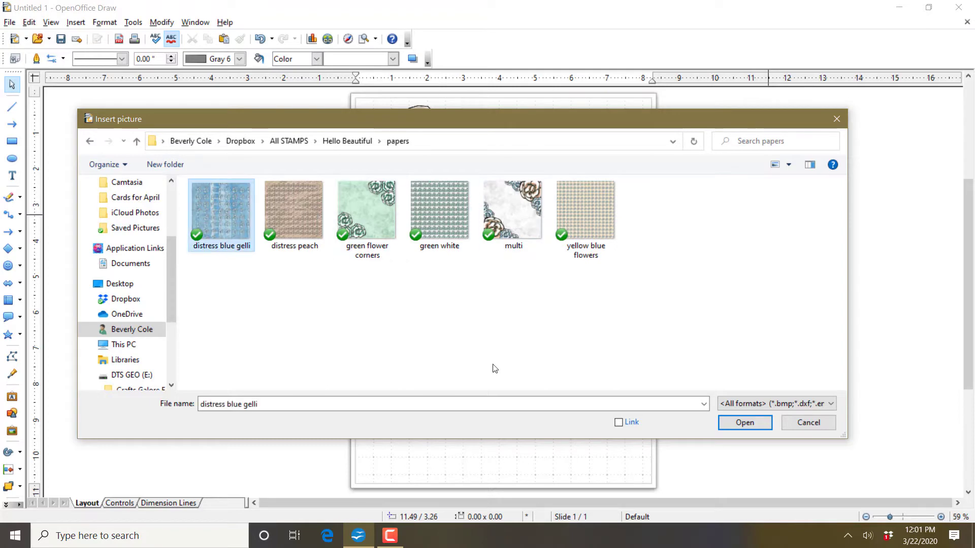
pyautogui.click(741, 425)
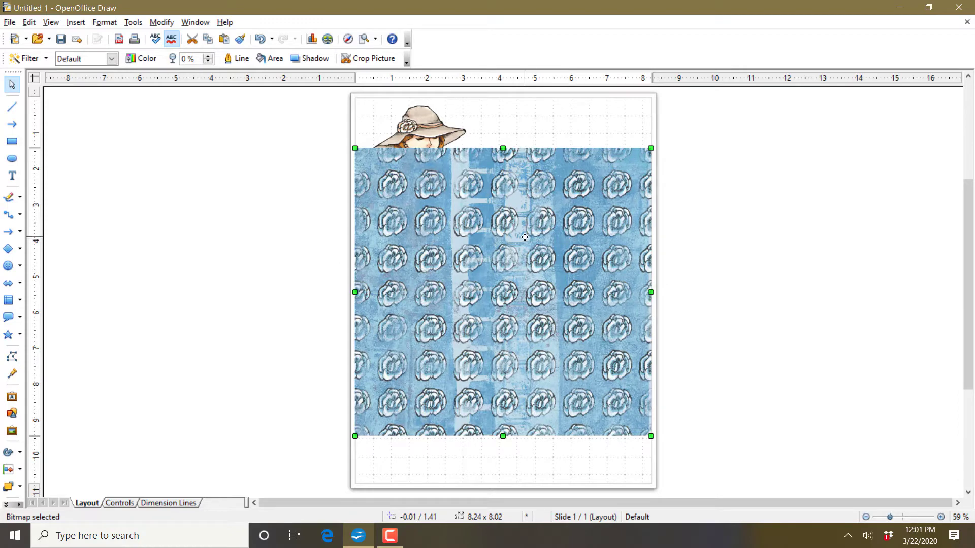
# Resize the blue flower paper to 3.75 inches wide and 5.00 inches high, without keeping its ratio.
pyautogui.rightClick(505, 207)
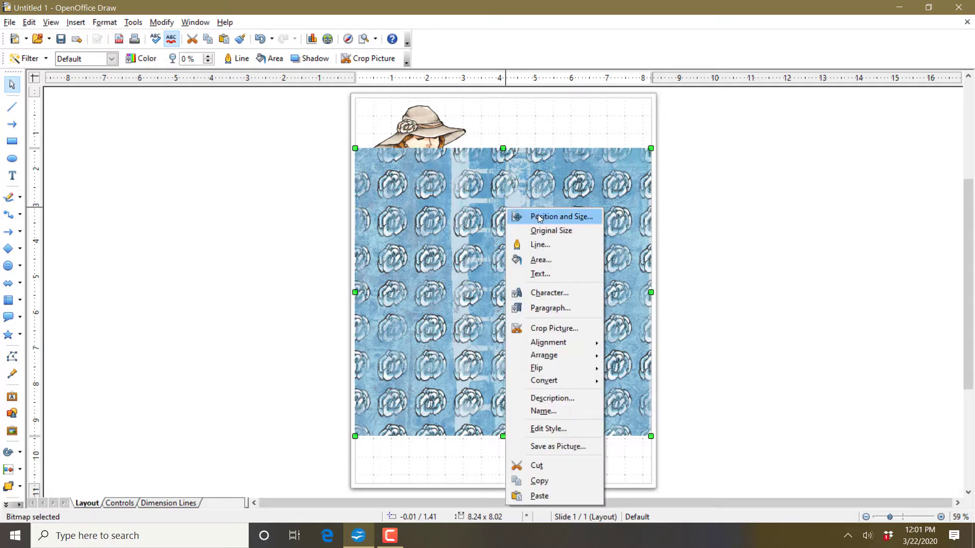
pyautogui.rightClick(452, 218)
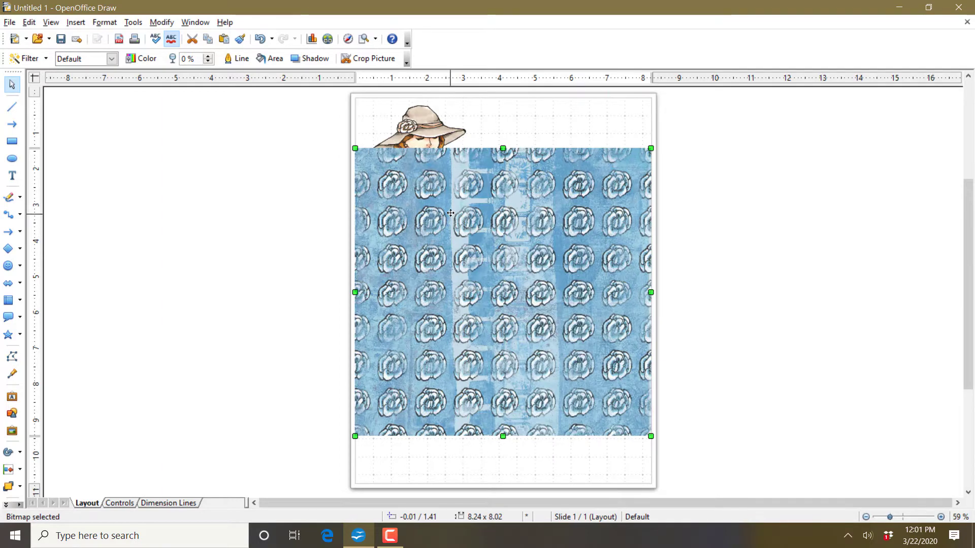
pyautogui.rightClick(451, 219)
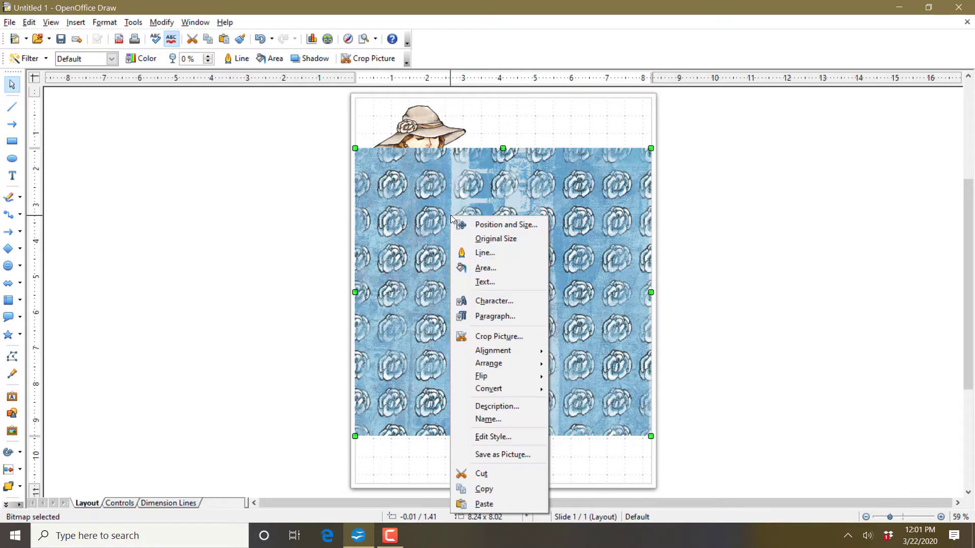
pyautogui.click(483, 226)
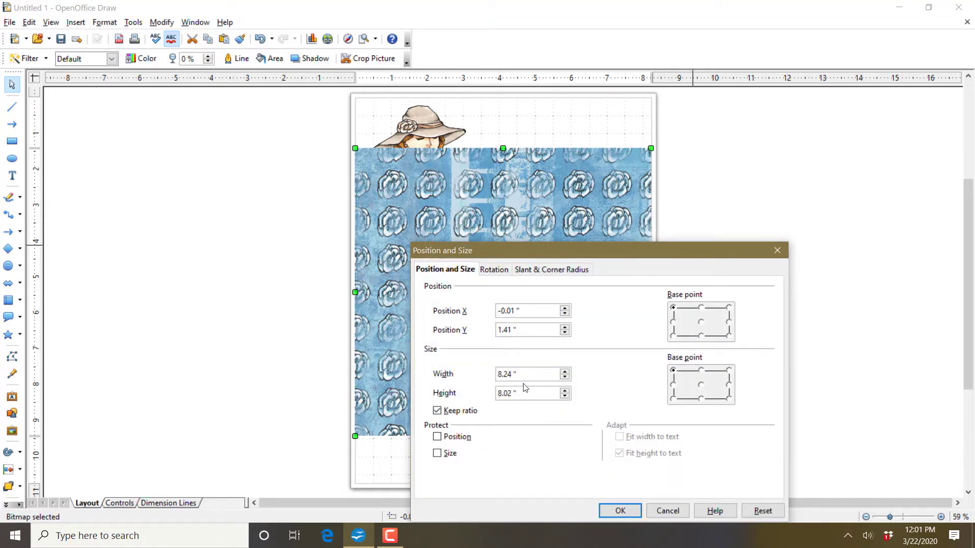
pyautogui.click(436, 410)
pyautogui.click(549, 373)
pyautogui.press('BackSpace')
pyautogui.press('BackSpace')
pyautogui.press('BackSpace')
pyautogui.press('BackSpace')
pyautogui.press('BackSpace')
pyautogui.press('BackSpace')
pyautogui.press('BackSpace')
pyautogui.press('BackSpace')
pyautogui.press('BackSpace')
pyautogui.click(619, 510)
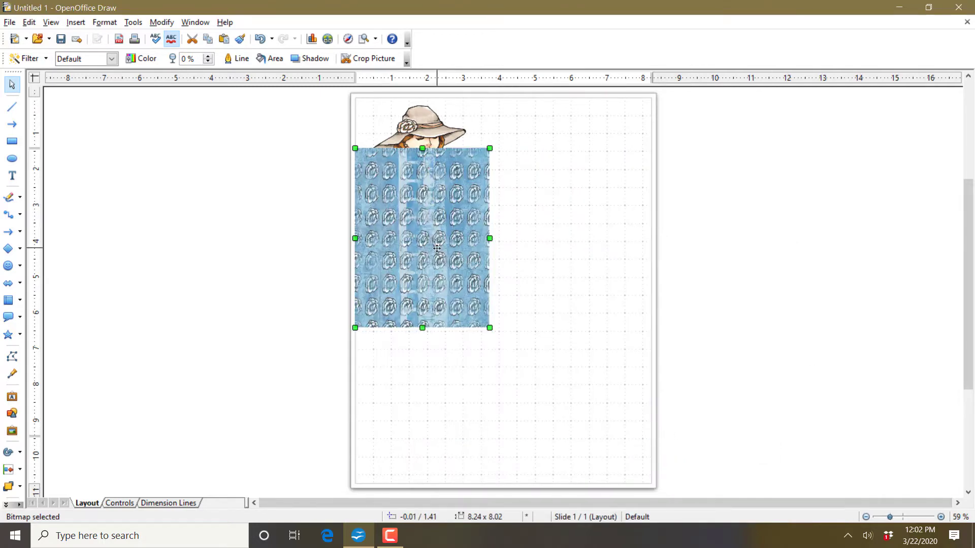
# Reposition the resized blue flower paper on the page, and delete it.
pyautogui.moveTo(460, 239); pyautogui.dragTo(611, 200)
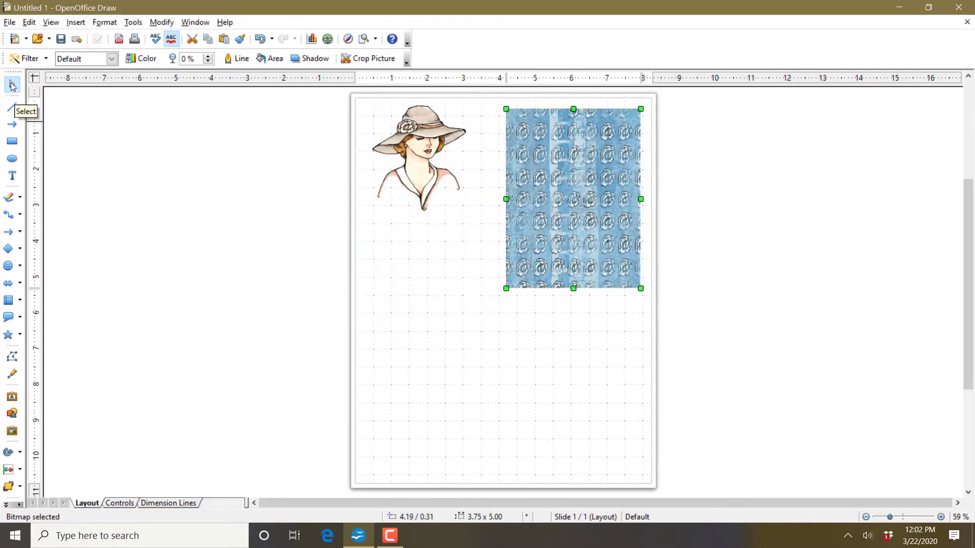
pyautogui.moveTo(534, 200); pyautogui.dragTo(421, 322)
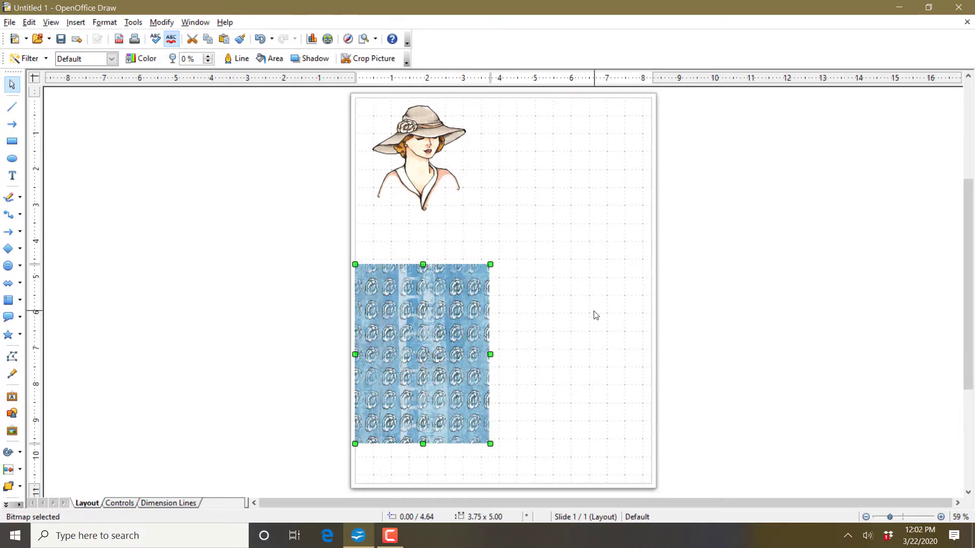
pyautogui.press('Delete')
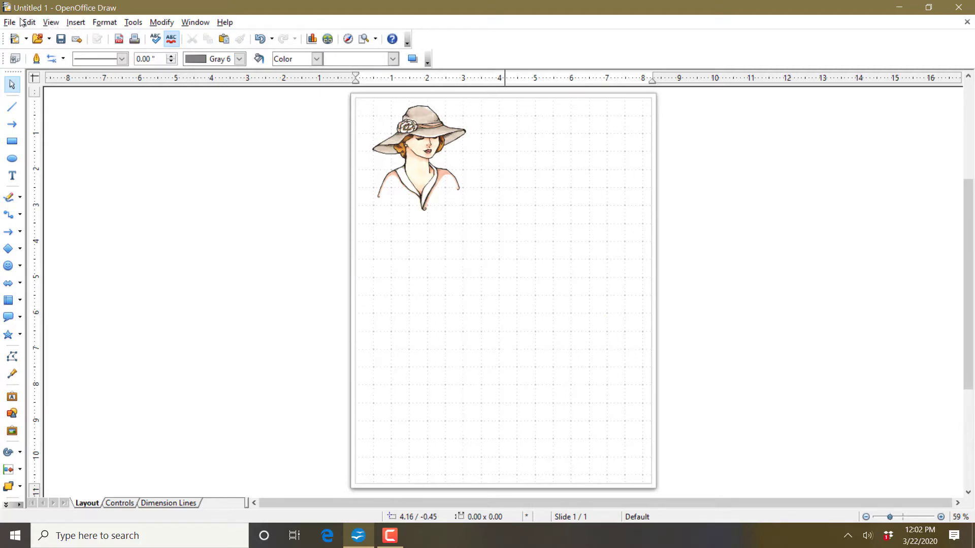
# Insert the "distress blue gelli" paper picture again at its full inserted size.
pyautogui.click(75, 23)
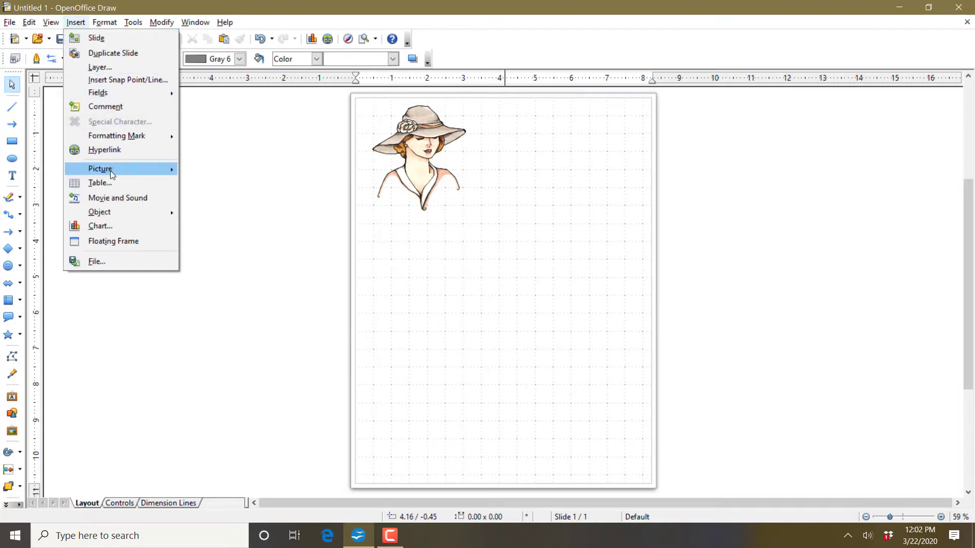
pyautogui.moveTo(110, 171)
pyautogui.click(218, 169)
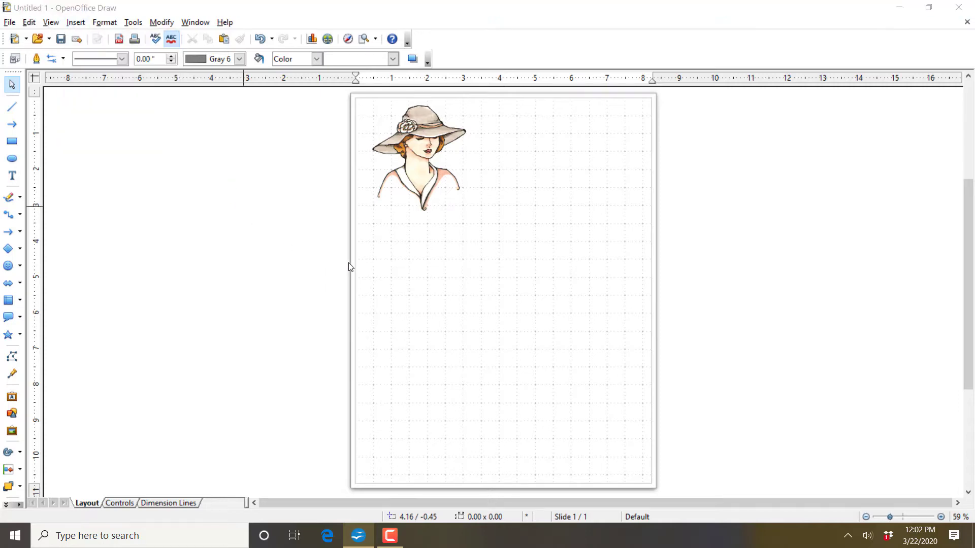
pyautogui.doubleClick(234, 211)
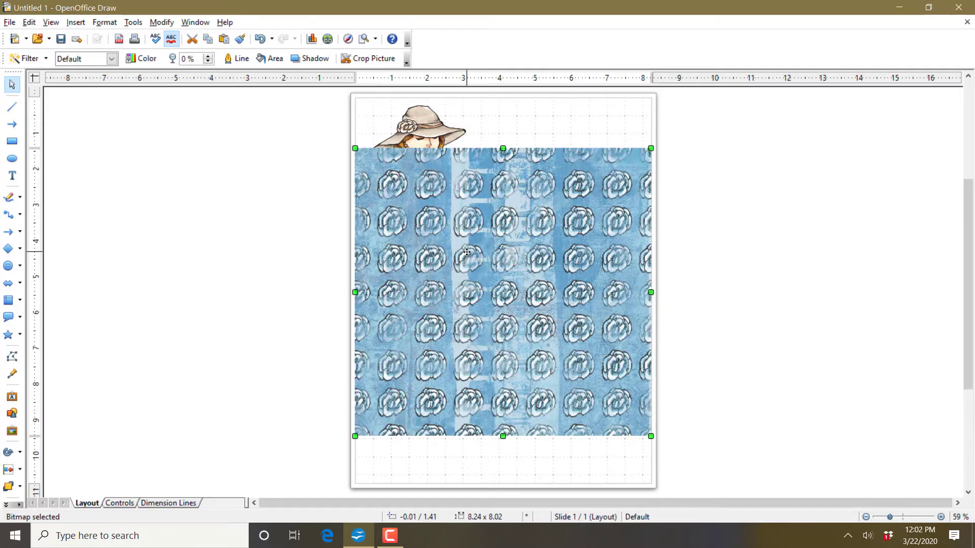
# Move the lady picture off the page to its left and align the blue flower paper with the page's upper margin.
pyautogui.moveTo(480, 281); pyautogui.dragTo(480, 322)
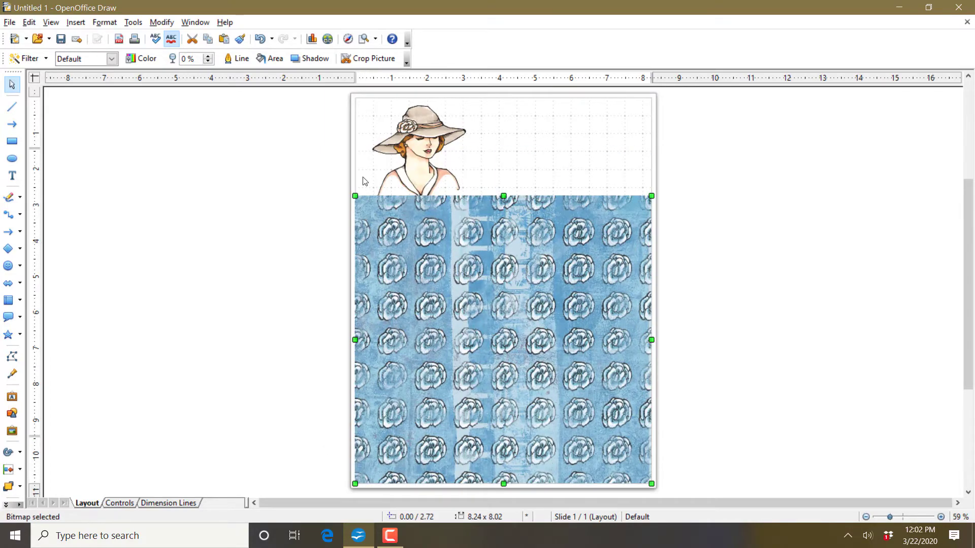
pyautogui.moveTo(456, 287); pyautogui.dragTo(450, 247)
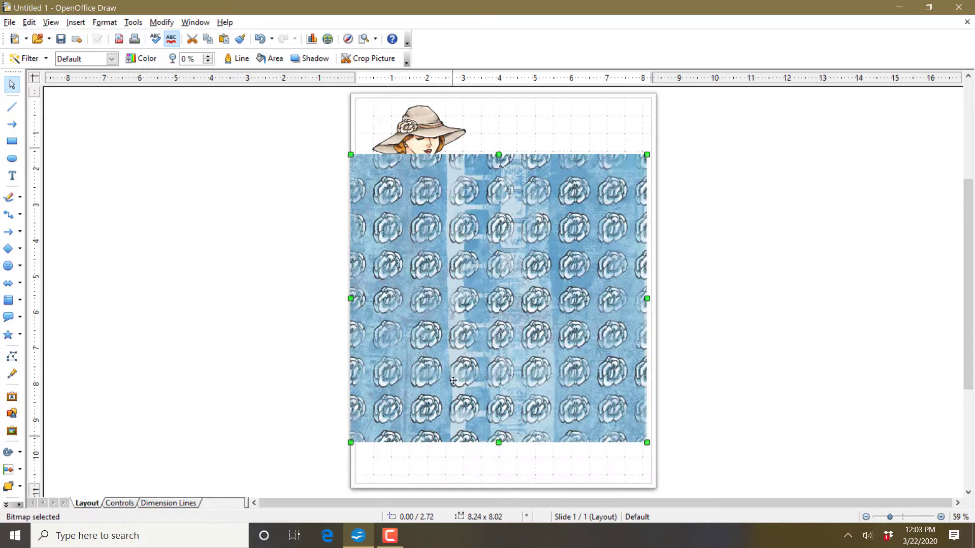
pyautogui.moveTo(422, 139); pyautogui.dragTo(259, 156)
pyautogui.moveTo(481, 211); pyautogui.dragTo(487, 153)
pyautogui.click(824, 303)
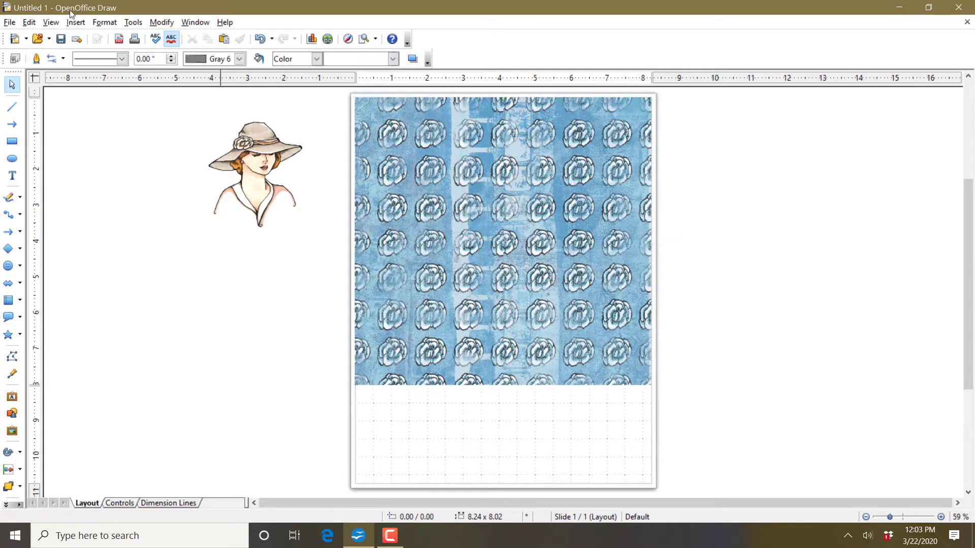
# Crop the blue flower paper from its right and bottom edges to about 3.70 inches wide and 4.94 inches high.
pyautogui.click(51, 22)
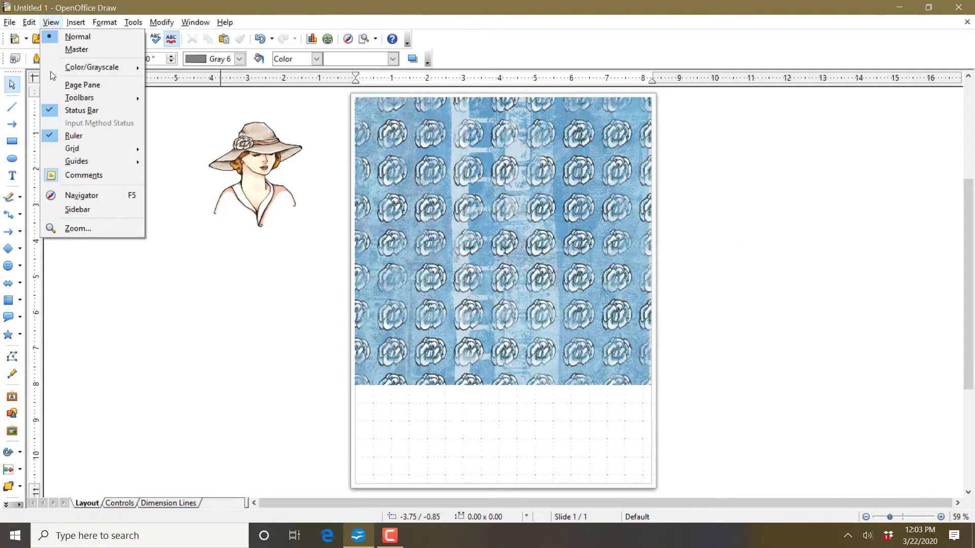
pyautogui.click(284, 256)
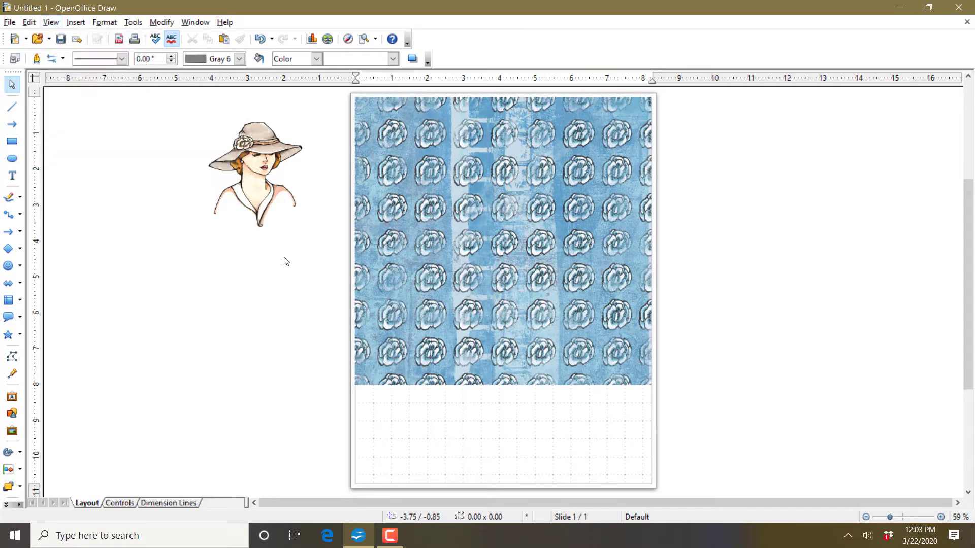
pyautogui.click(433, 161)
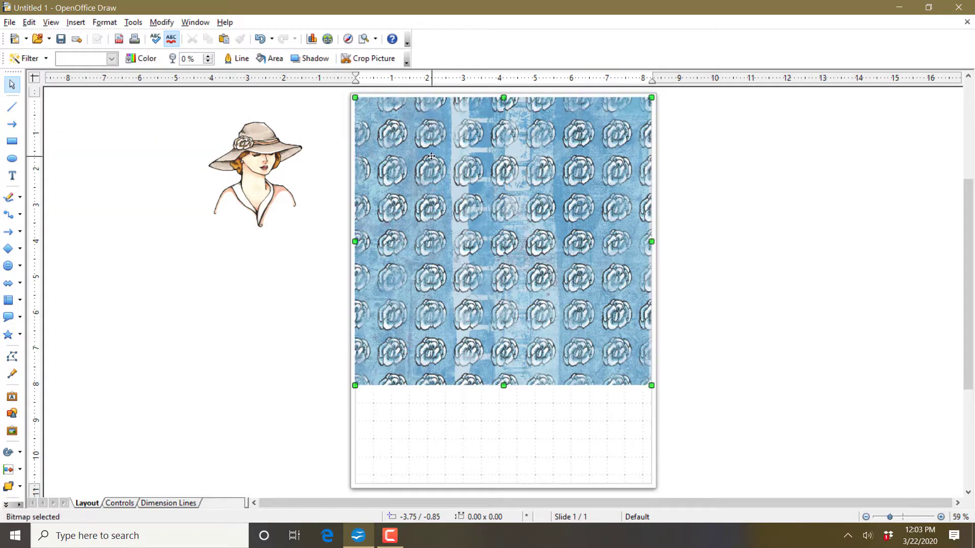
pyautogui.click(370, 59)
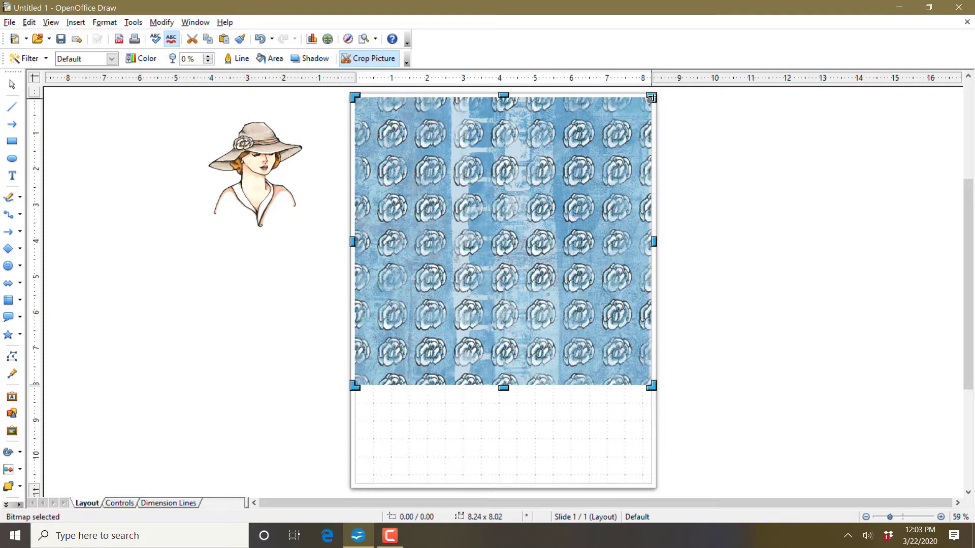
pyautogui.moveTo(650, 98); pyautogui.dragTo(487, 101)
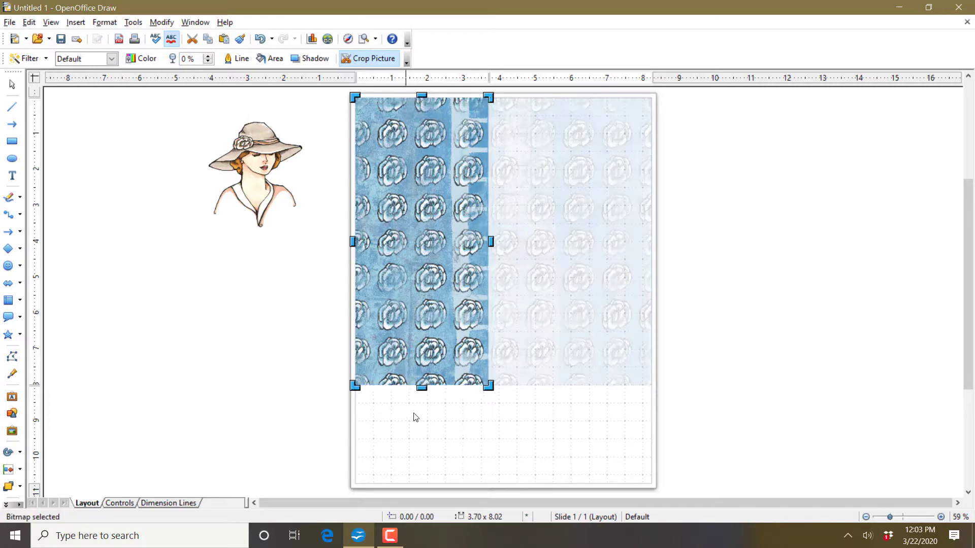
pyautogui.moveTo(421, 386); pyautogui.dragTo(405, 276)
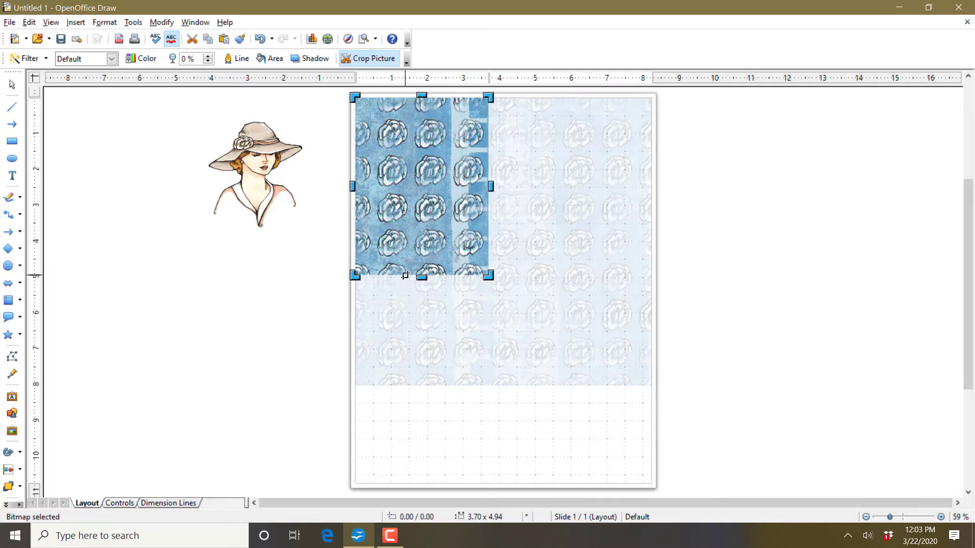
pyautogui.click(569, 232)
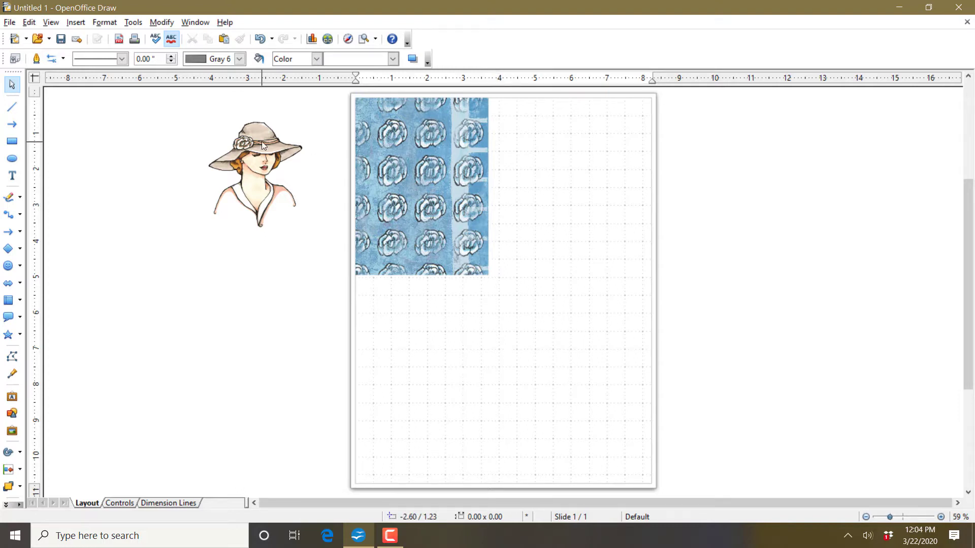
# Move the lady picture onto the cropped blue flower paper and bring it to the front.
pyautogui.moveTo(261, 141); pyautogui.dragTo(429, 158)
pyautogui.click(253, 153)
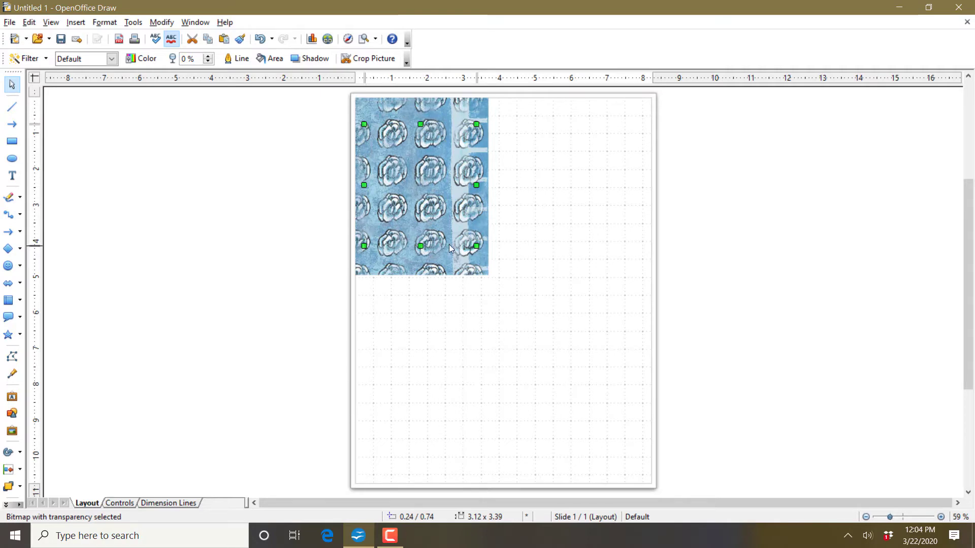
pyautogui.rightClick(418, 183)
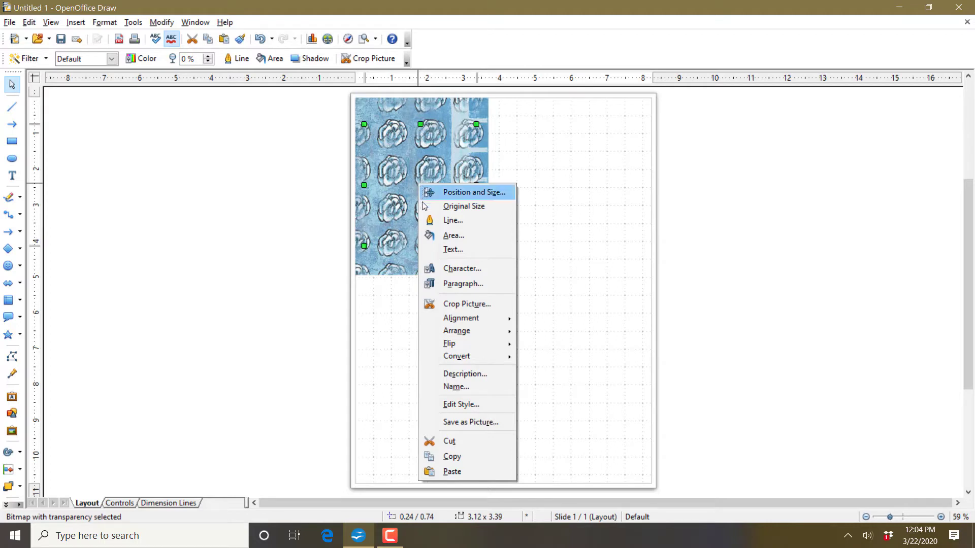
pyautogui.moveTo(447, 336)
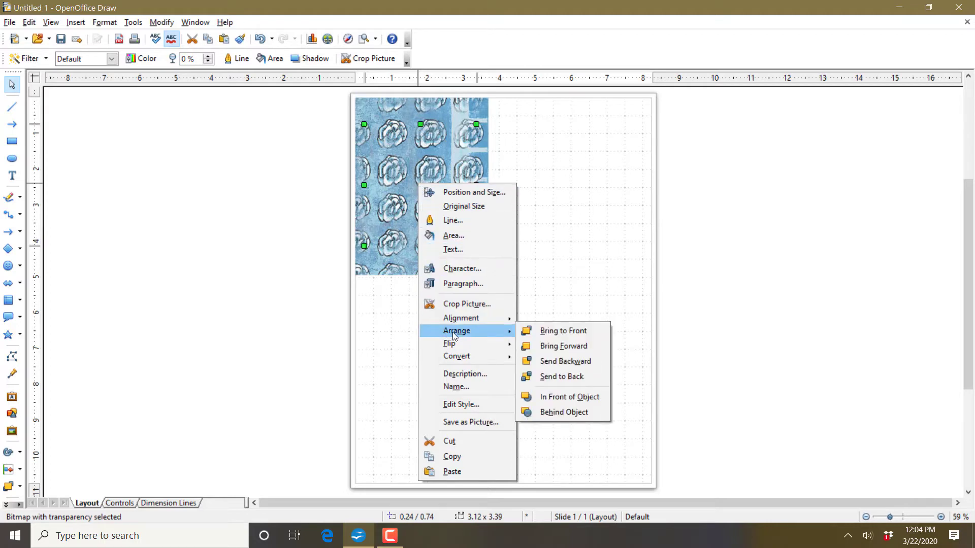
pyautogui.click(537, 333)
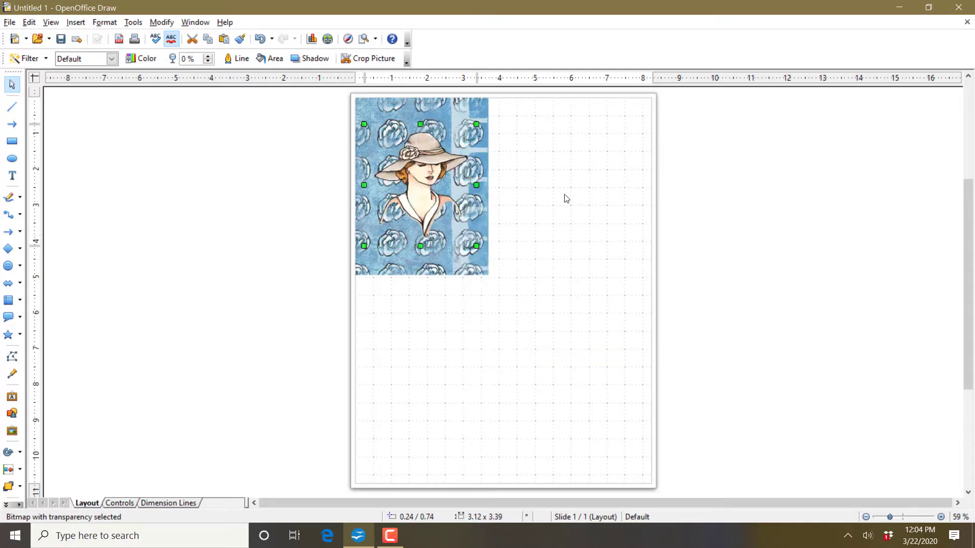
pyautogui.moveTo(427, 171); pyautogui.dragTo(428, 174)
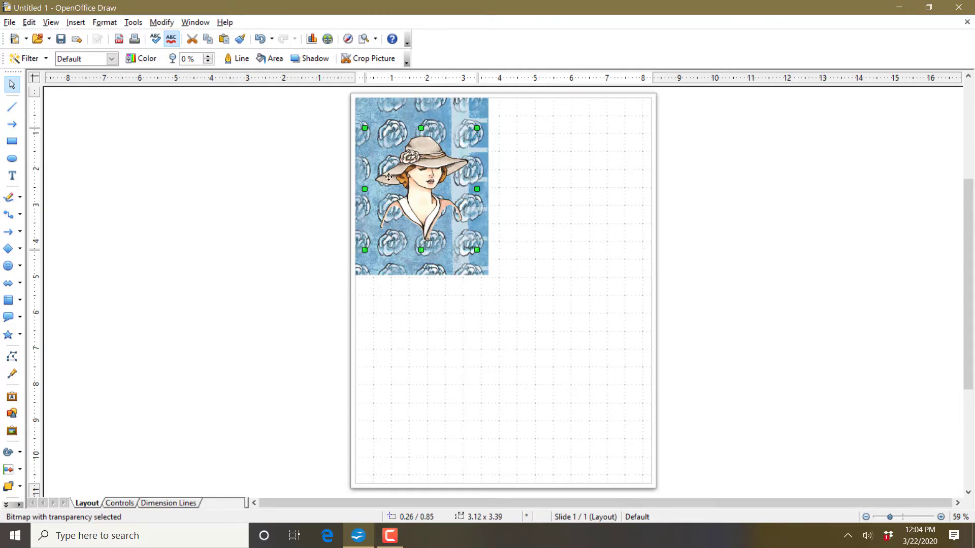
# Replace the selected lady picture with the "lady in blue" picture from the Hello Beautiful folder.
pyautogui.click(75, 23)
pyautogui.moveTo(102, 169)
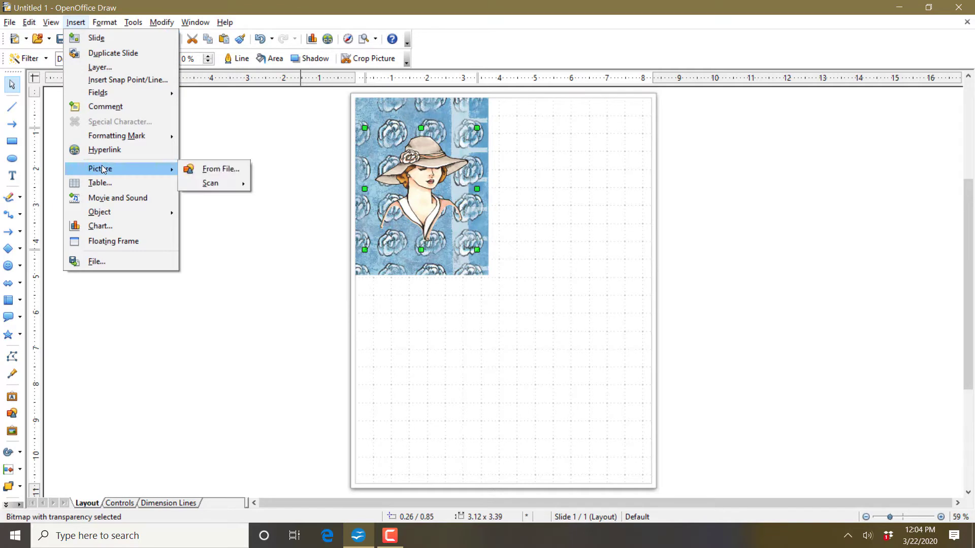
pyautogui.click(218, 169)
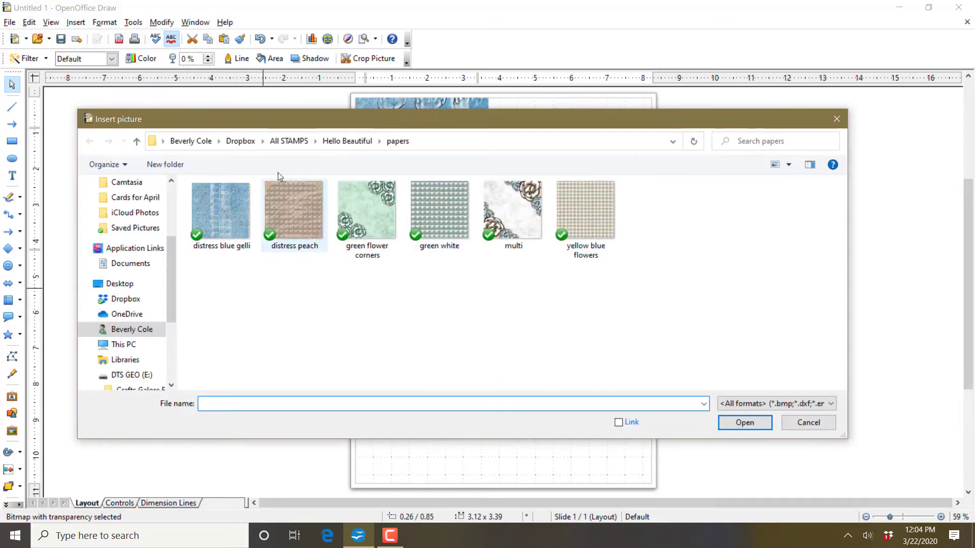
pyautogui.click(347, 140)
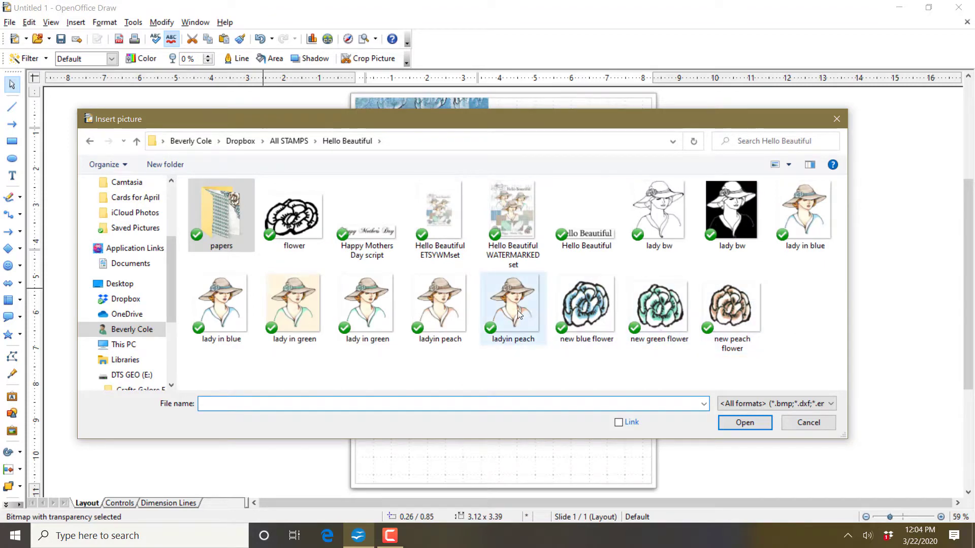
pyautogui.click(221, 305)
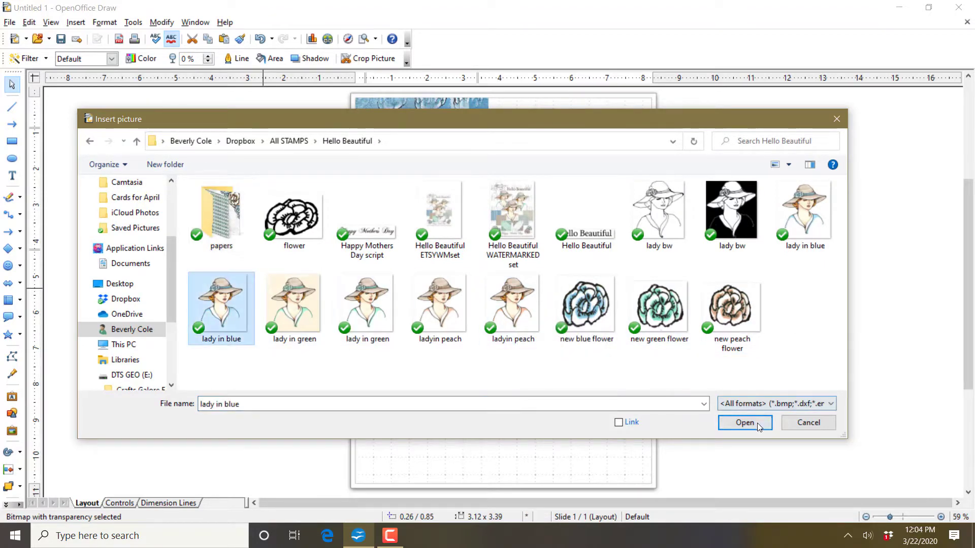
pyautogui.click(744, 422)
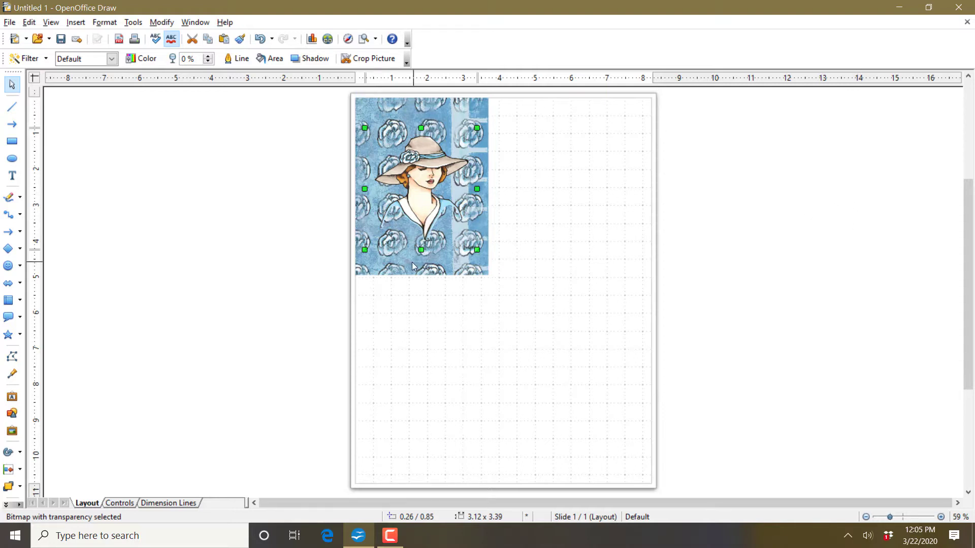
# Set the transparency of the blue flower paper behind the lady to 41%.
pyautogui.click(446, 161)
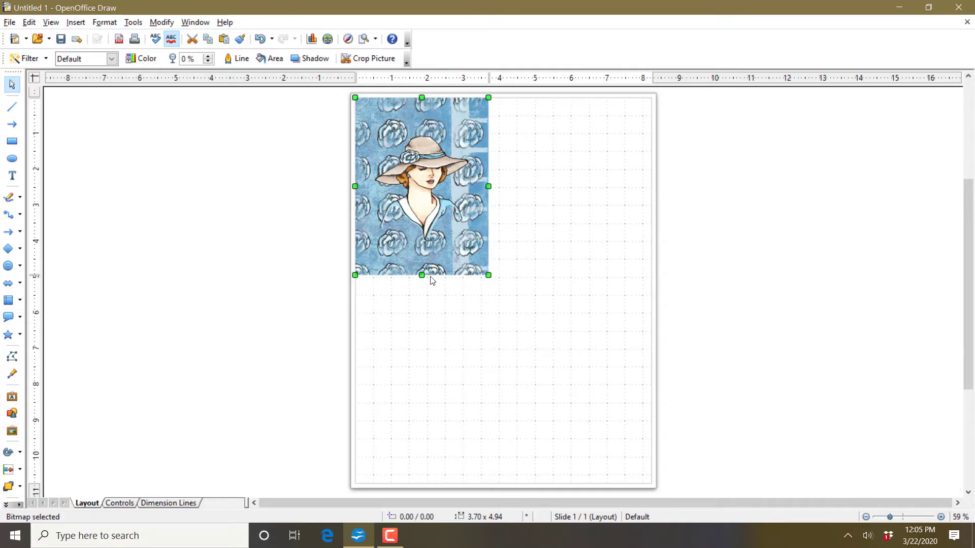
pyautogui.click(209, 60)
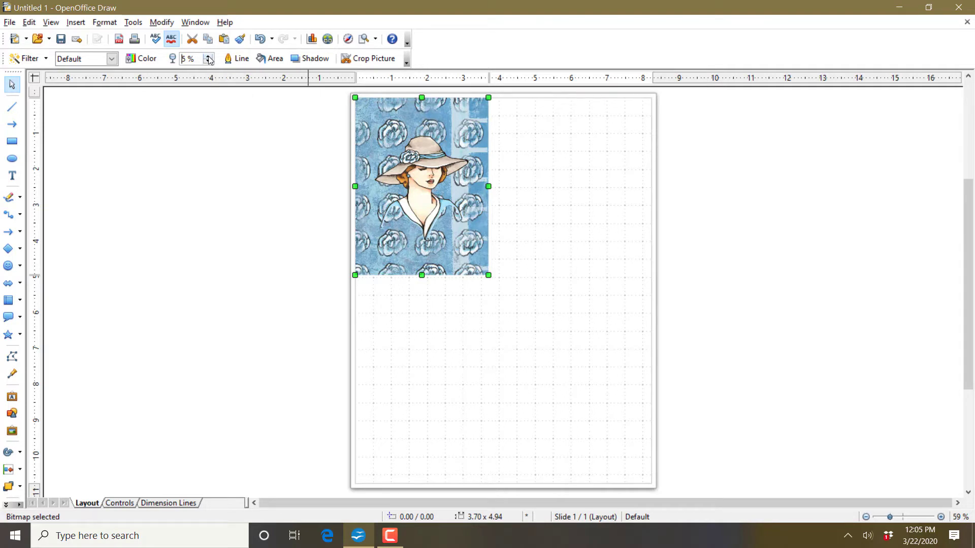
pyautogui.click(209, 60)
pyautogui.click(209, 60)
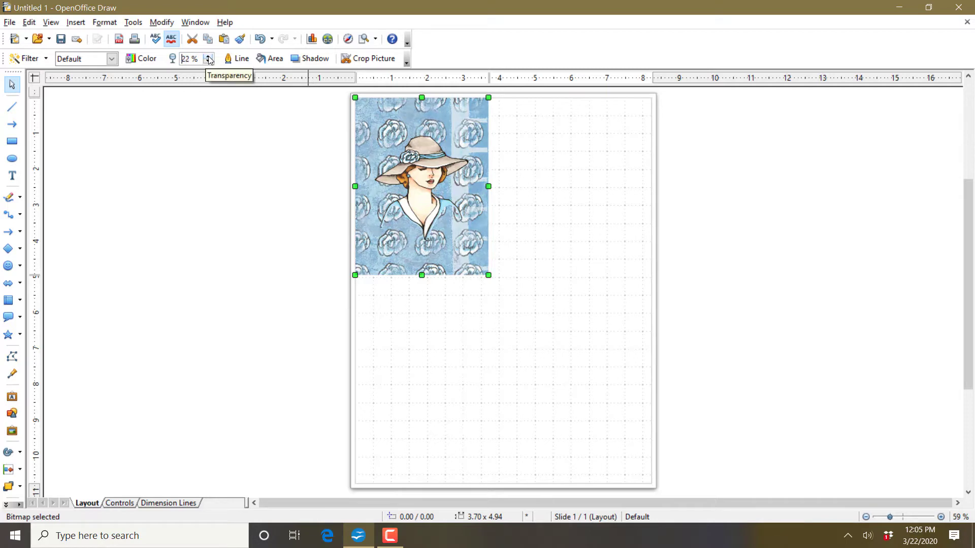
pyautogui.click(209, 60)
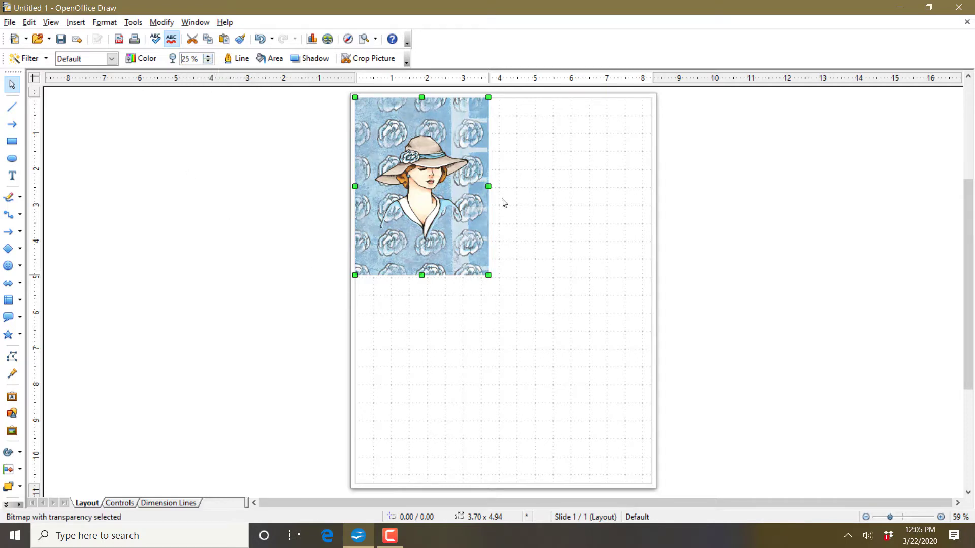
pyautogui.click(209, 60)
pyautogui.click(209, 57)
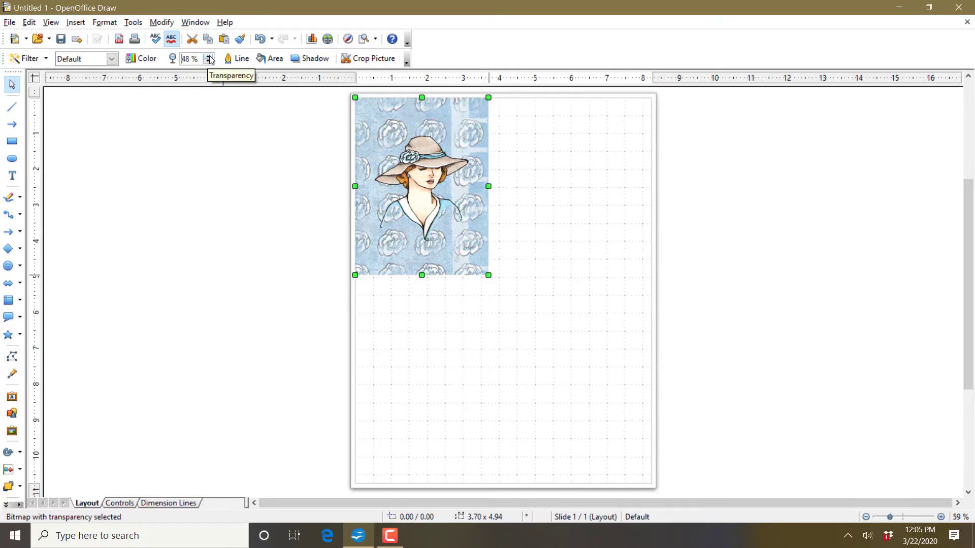
pyautogui.click(209, 58)
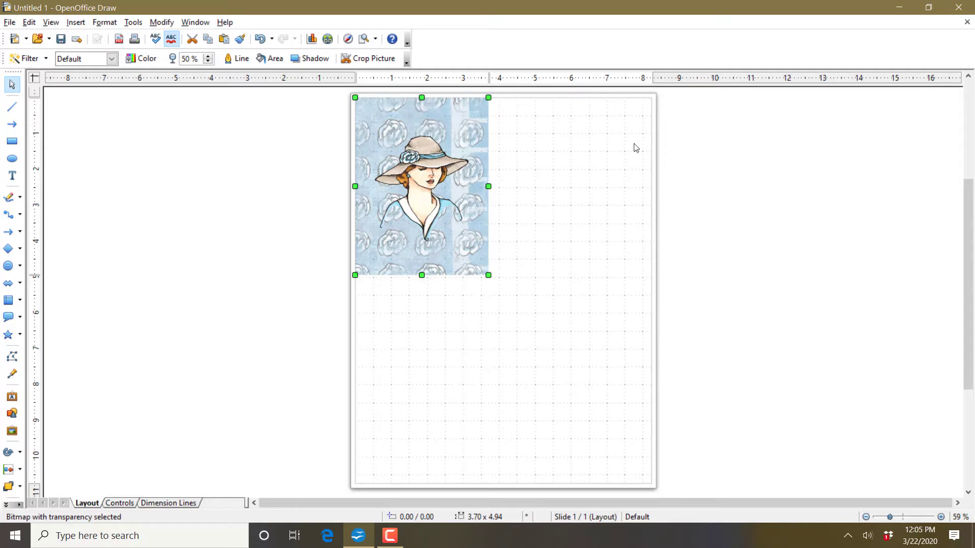
pyautogui.click(208, 62)
pyautogui.click(208, 62)
pyautogui.click(208, 62)
pyautogui.click(208, 62)
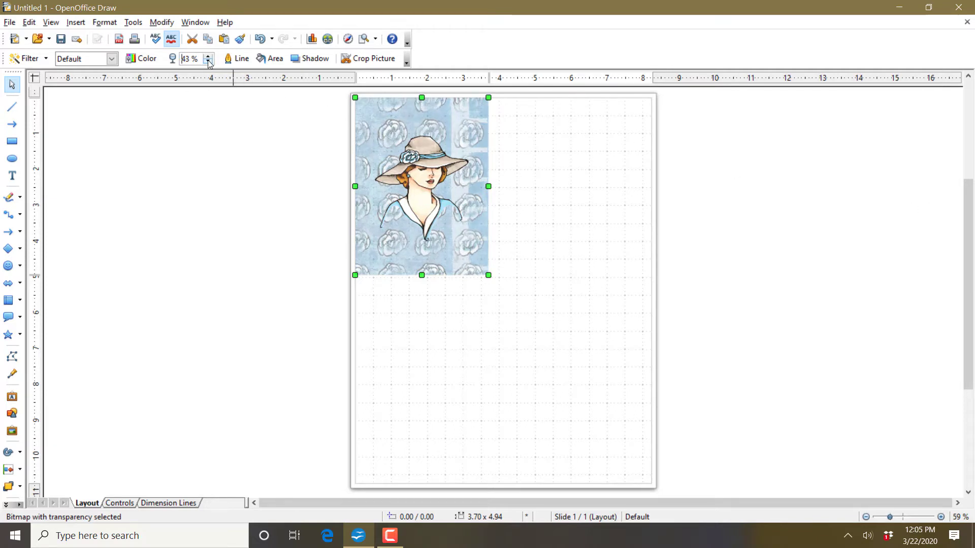
pyautogui.click(208, 62)
pyautogui.click(208, 61)
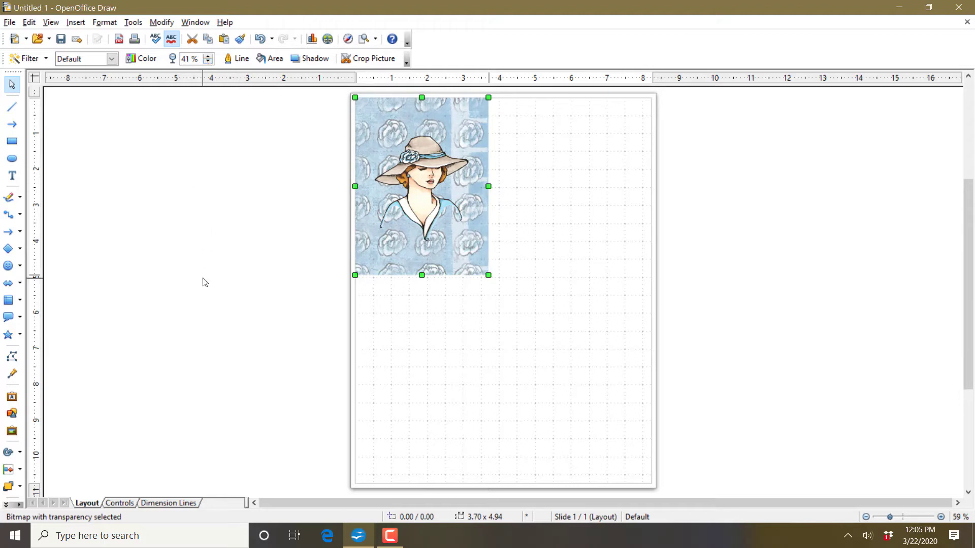
pyautogui.click(561, 274)
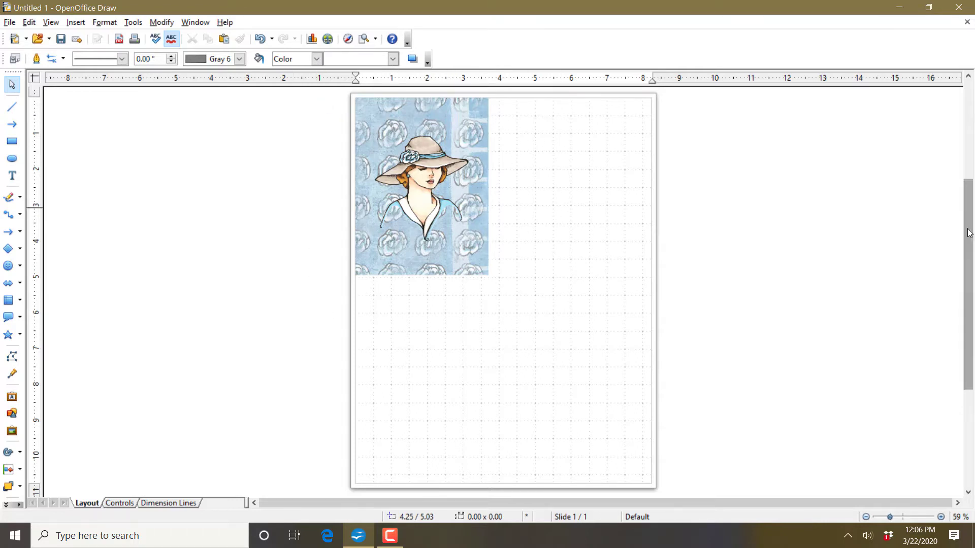
# Insert the "yellow blue flowers" picture from the papers folder onto the page.
pyautogui.scroll(2, 964, 205)
pyautogui.scroll(1, 964, 205)
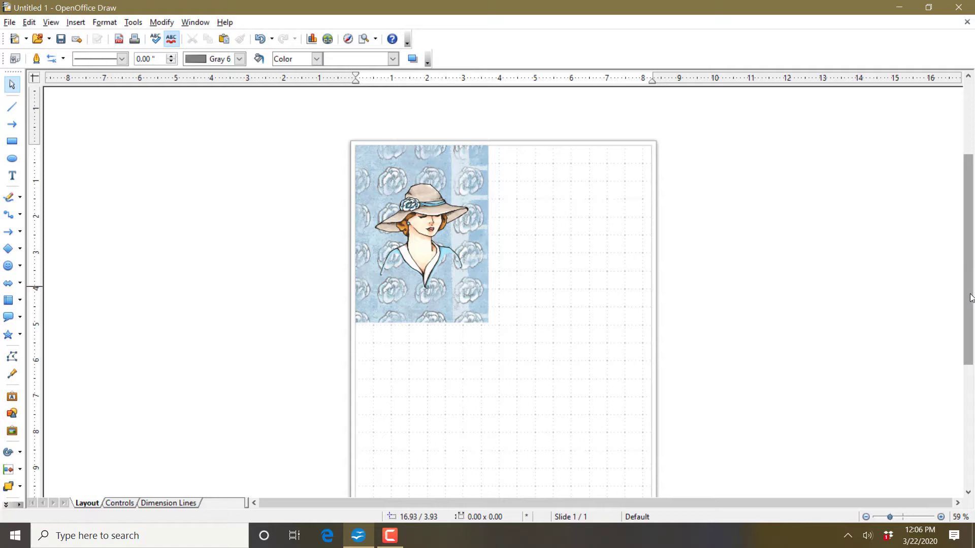
pyautogui.moveTo(971, 298)
pyautogui.mouseDown()
pyautogui.moveTo(967, 330)
pyautogui.moveTo(967, 308)
pyautogui.mouseUp()
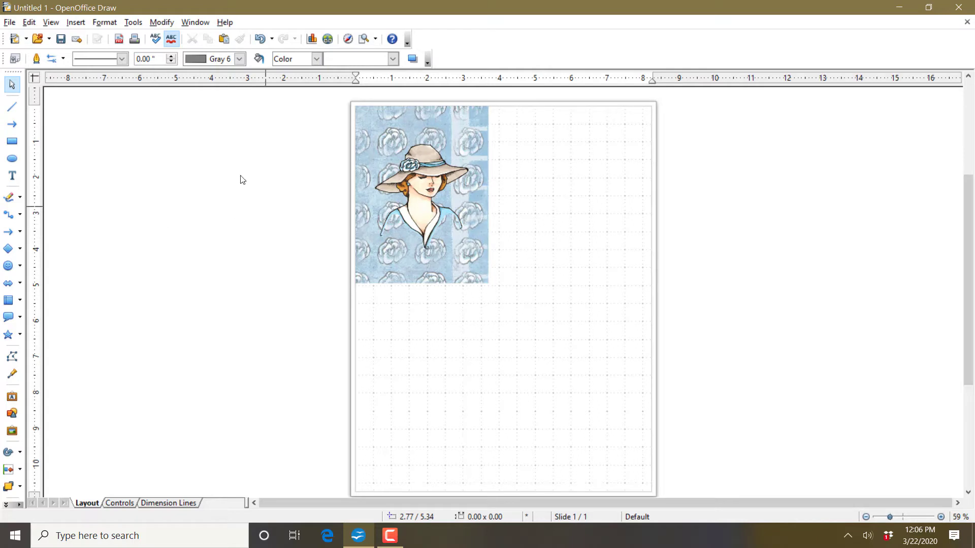
pyautogui.click(68, 23)
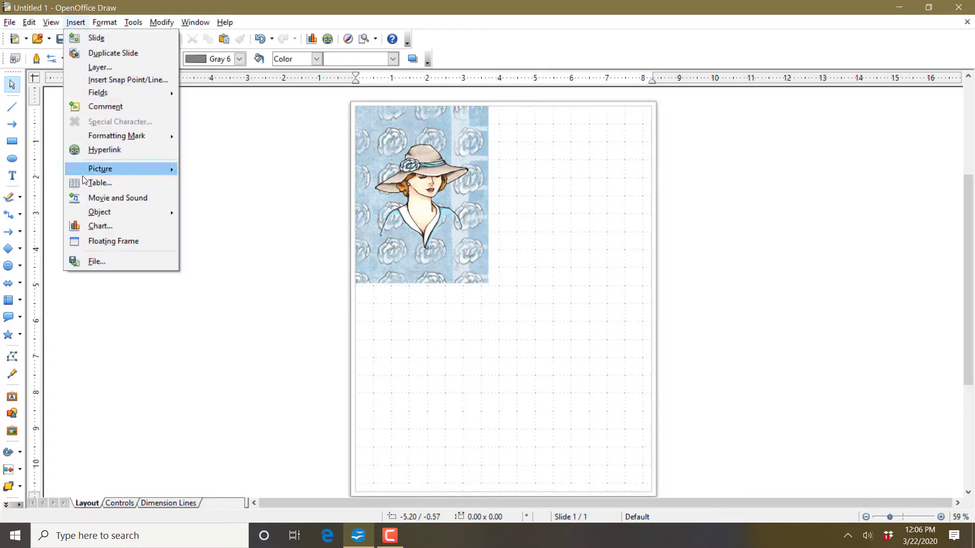
pyautogui.moveTo(91, 171)
pyautogui.click(221, 171)
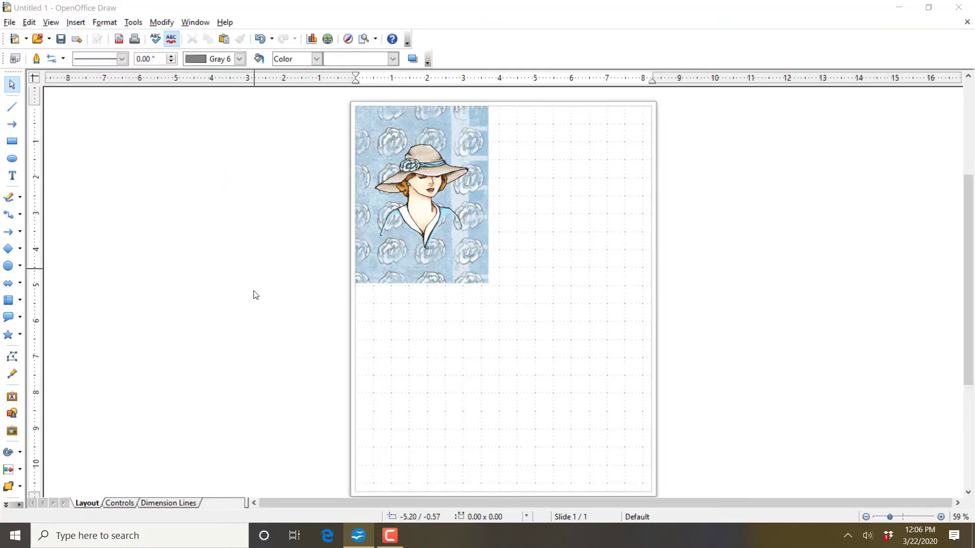
pyautogui.doubleClick(220, 224)
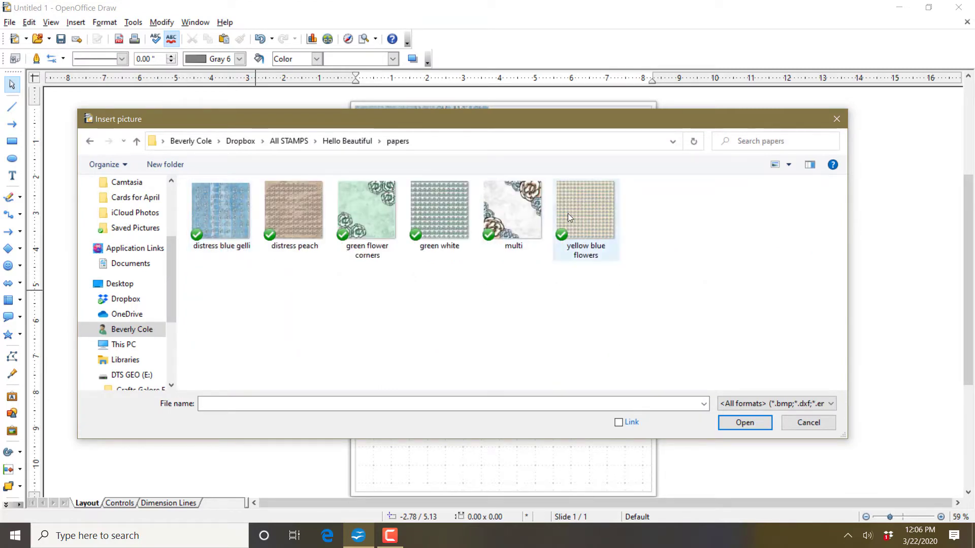
pyautogui.doubleClick(604, 206)
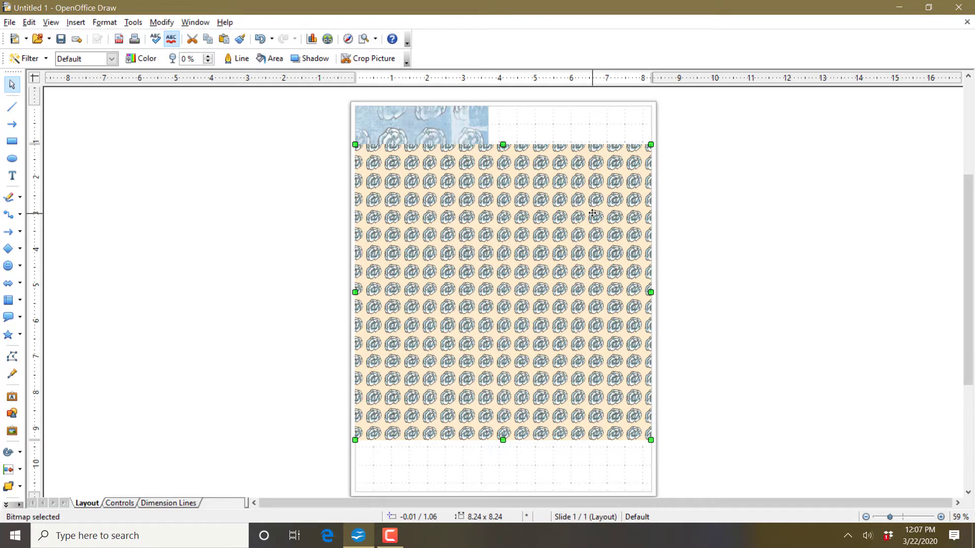
# Crop the yellow blue flowers paper to about 4.24 × 5.55 inches and place it in the page's lower-left corner.
pyautogui.click(367, 60)
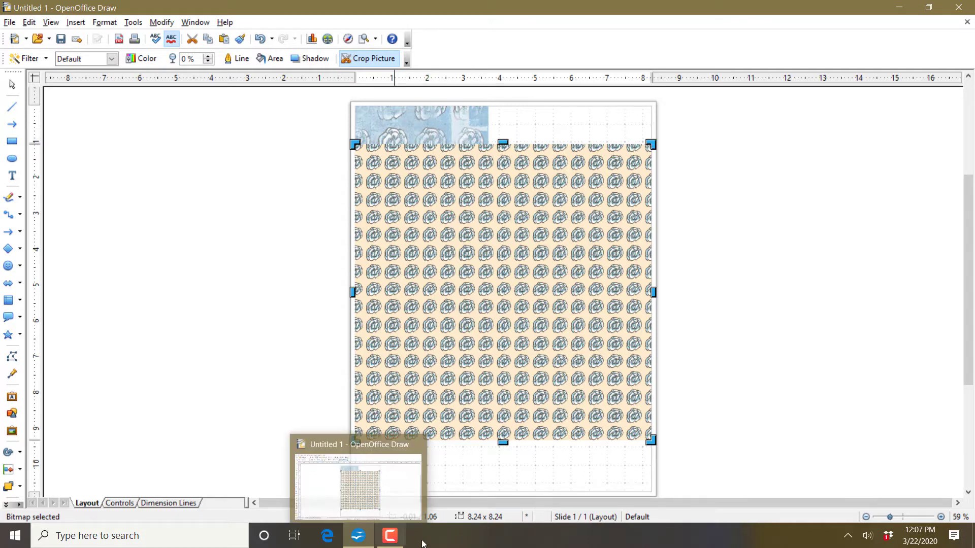
pyautogui.doubleClick(509, 517)
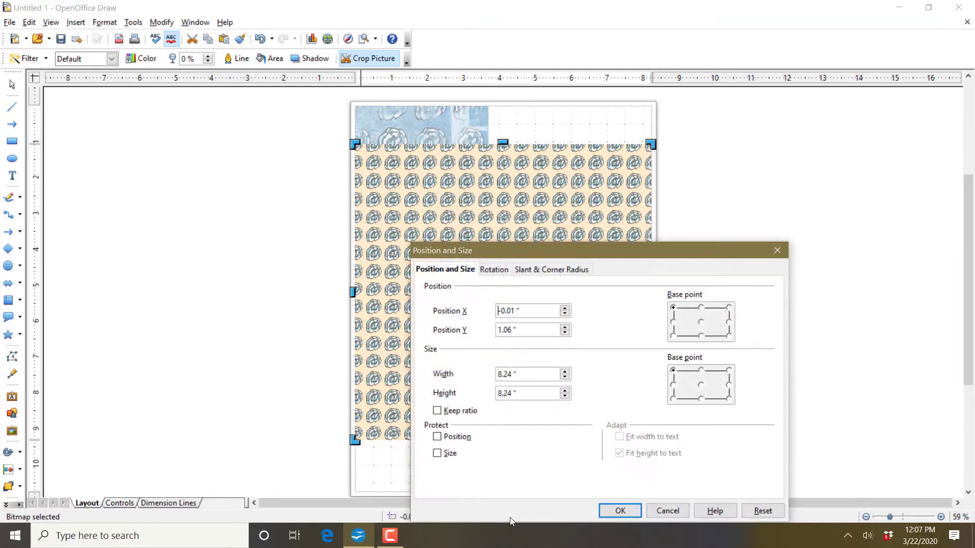
pyautogui.click(777, 251)
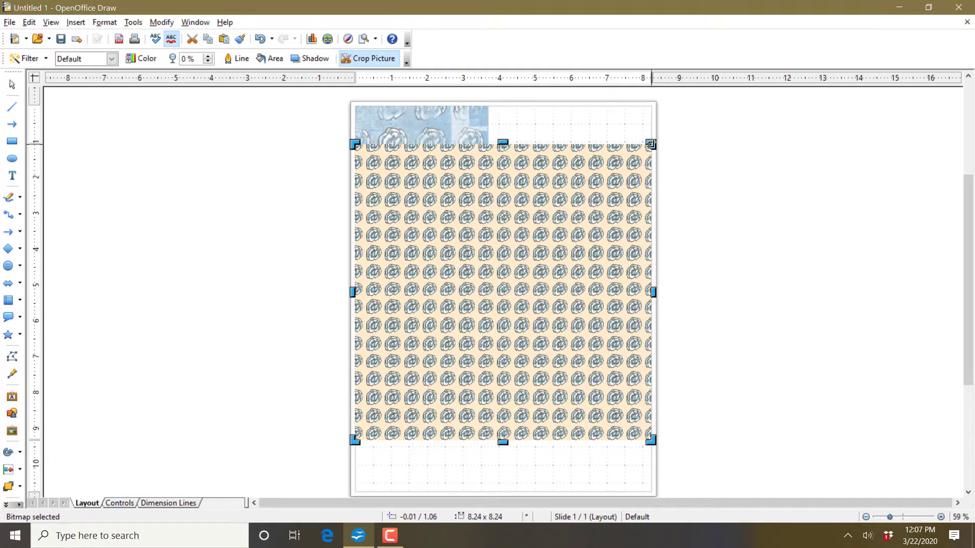
pyautogui.moveTo(651, 144); pyautogui.dragTo(507, 220)
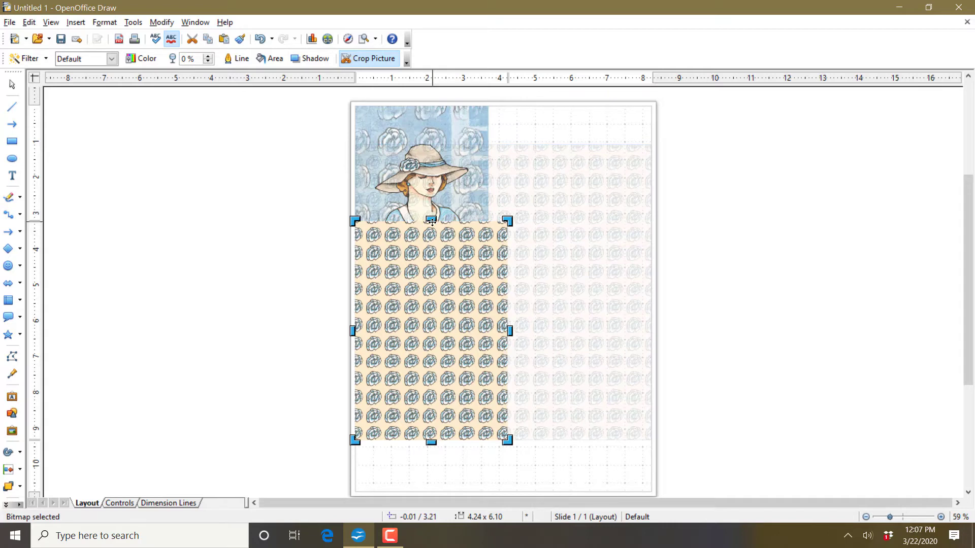
pyautogui.moveTo(432, 222); pyautogui.dragTo(431, 264)
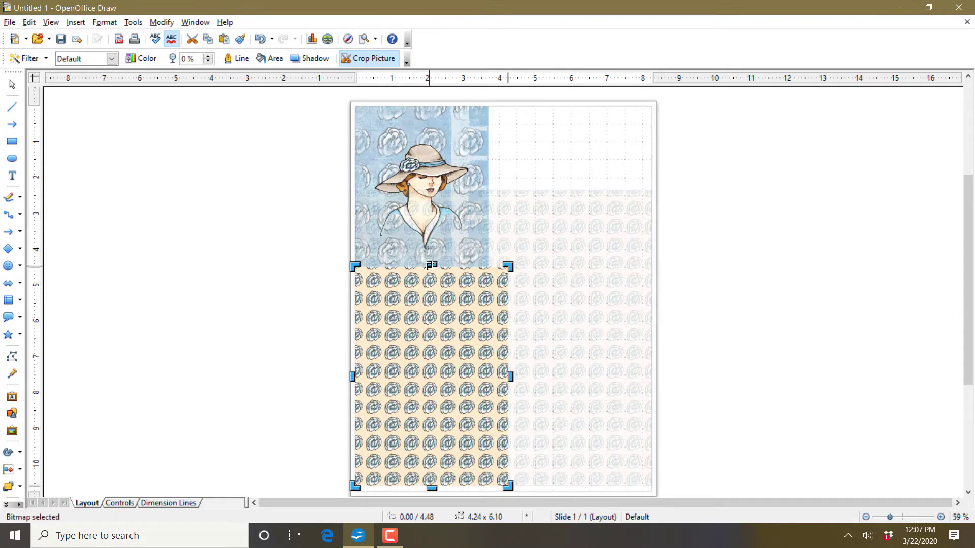
pyautogui.moveTo(431, 265); pyautogui.dragTo(429, 285)
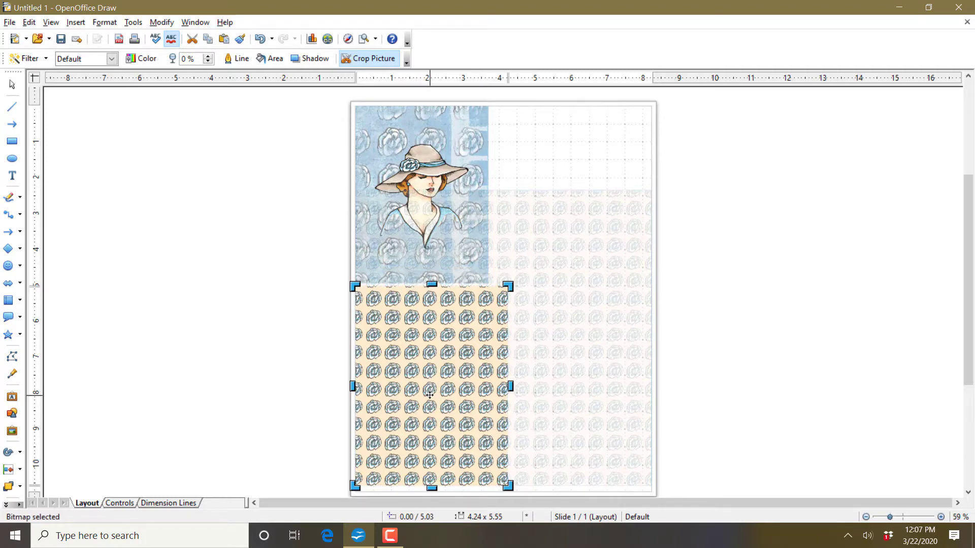
pyautogui.click(589, 356)
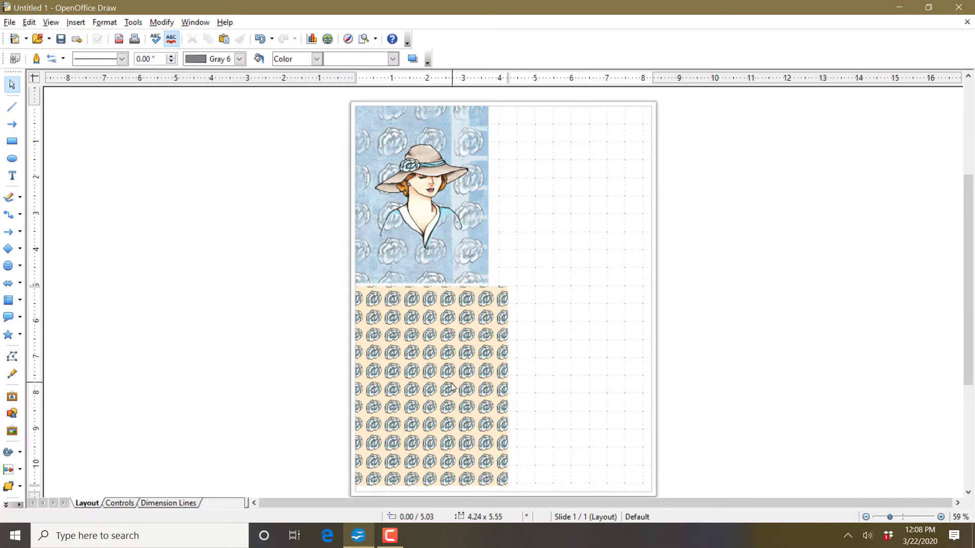
pyautogui.moveTo(452, 386); pyautogui.dragTo(451, 393)
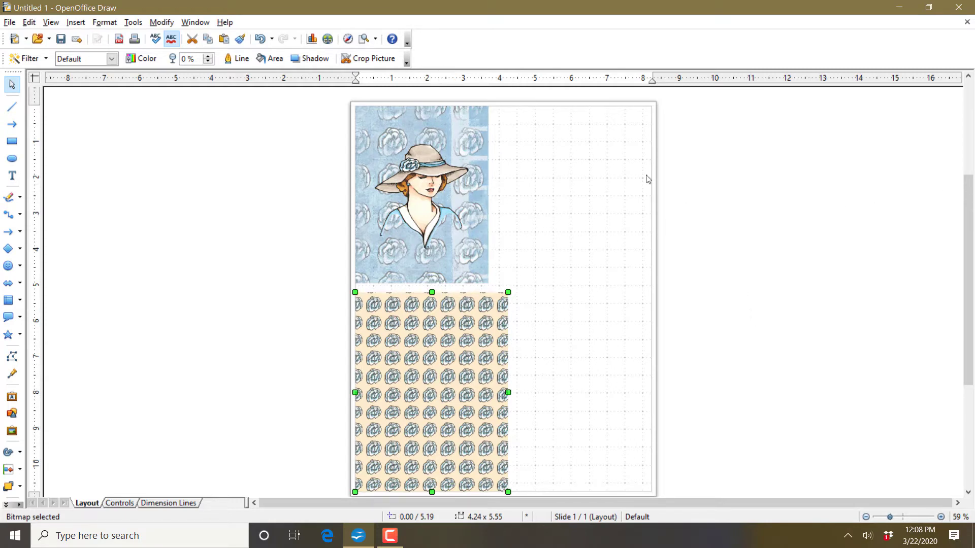
# Try the lady picture on the yellow flower paper, bringing it to the front.
pyautogui.moveTo(425, 176); pyautogui.dragTo(569, 153)
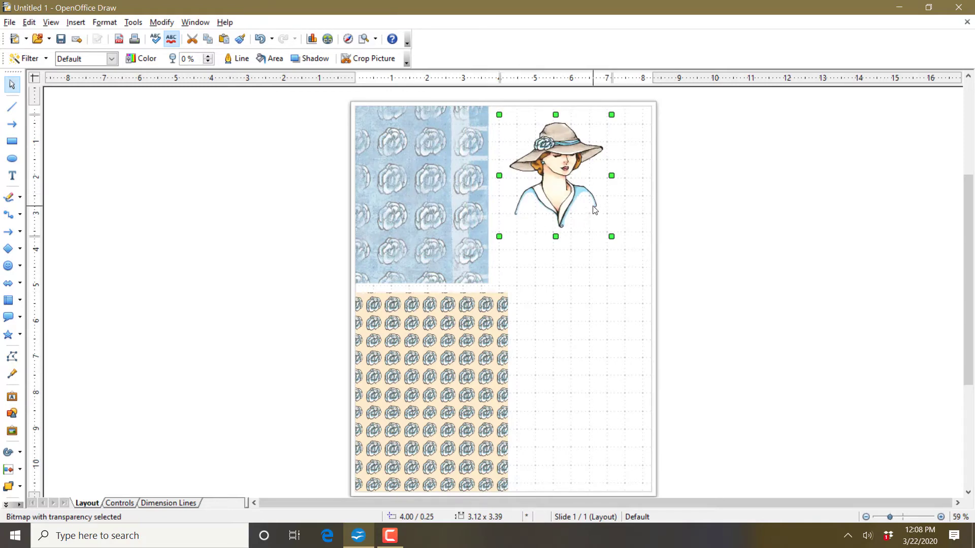
pyautogui.moveTo(566, 151); pyautogui.dragTo(431, 168)
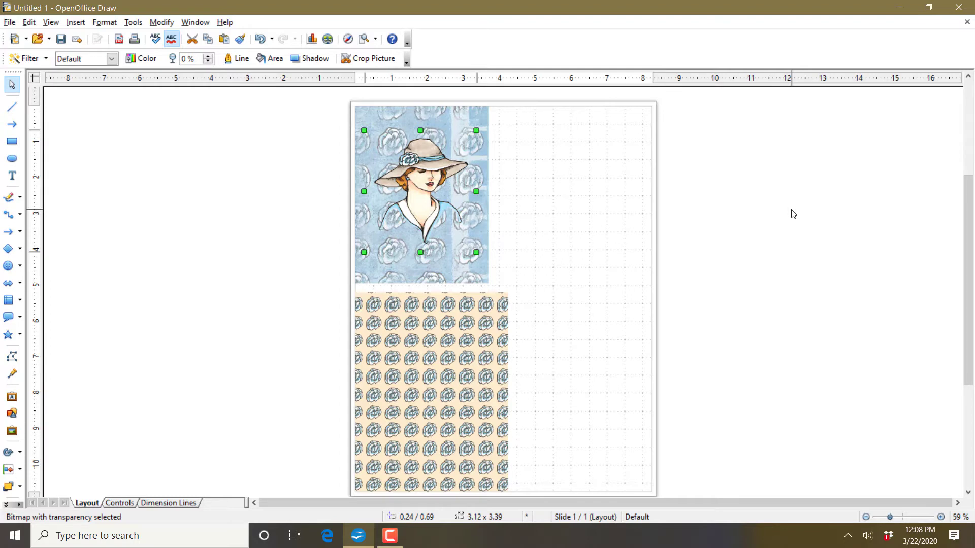
pyautogui.moveTo(429, 168); pyautogui.dragTo(435, 363)
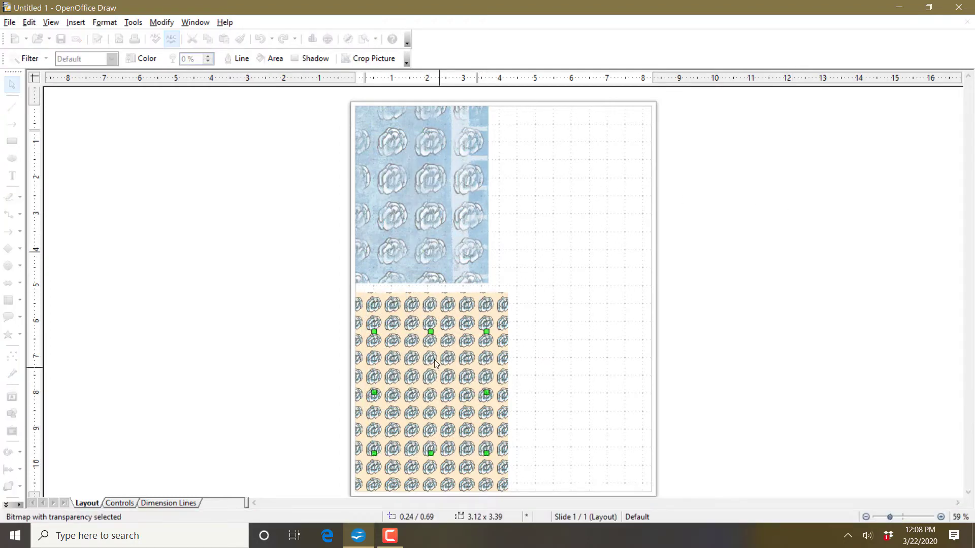
pyautogui.rightClick(435, 362)
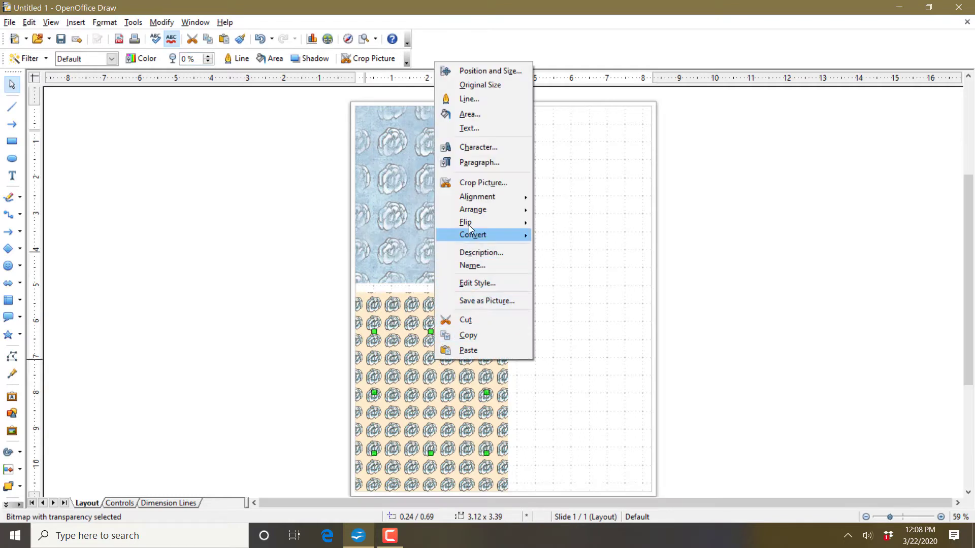
pyautogui.moveTo(473, 215)
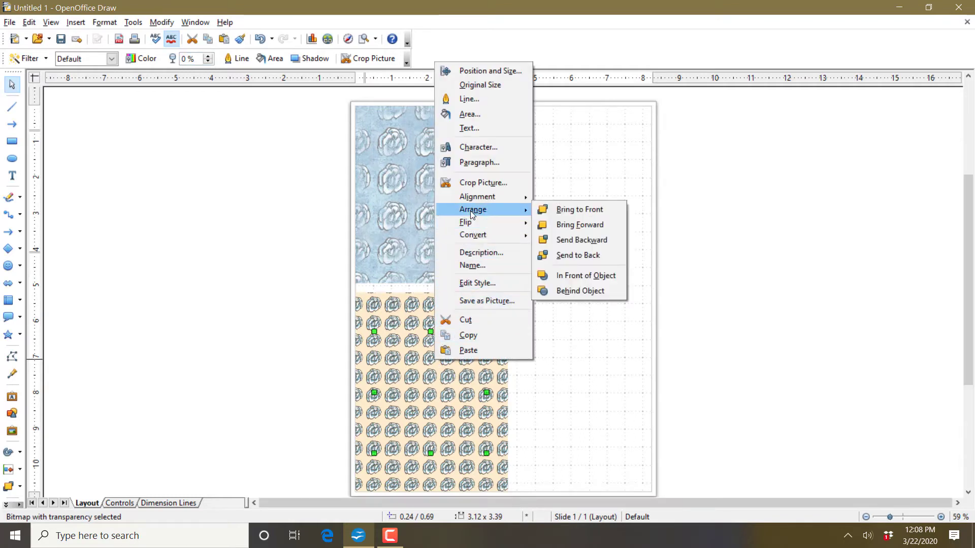
pyautogui.click(561, 209)
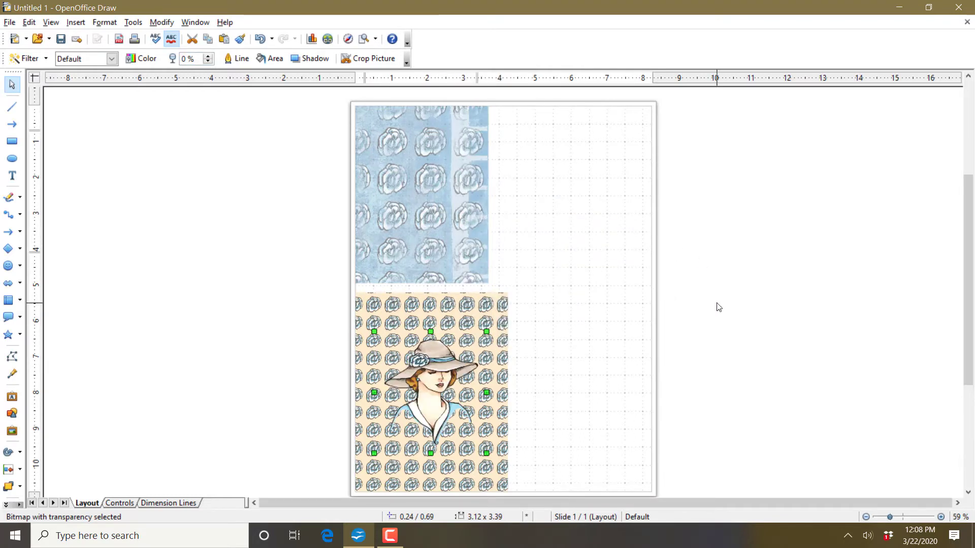
# Move the lady picture off both papers to the empty upper-right area of the page.
pyautogui.moveTo(425, 336); pyautogui.dragTo(419, 138)
pyautogui.click(757, 226)
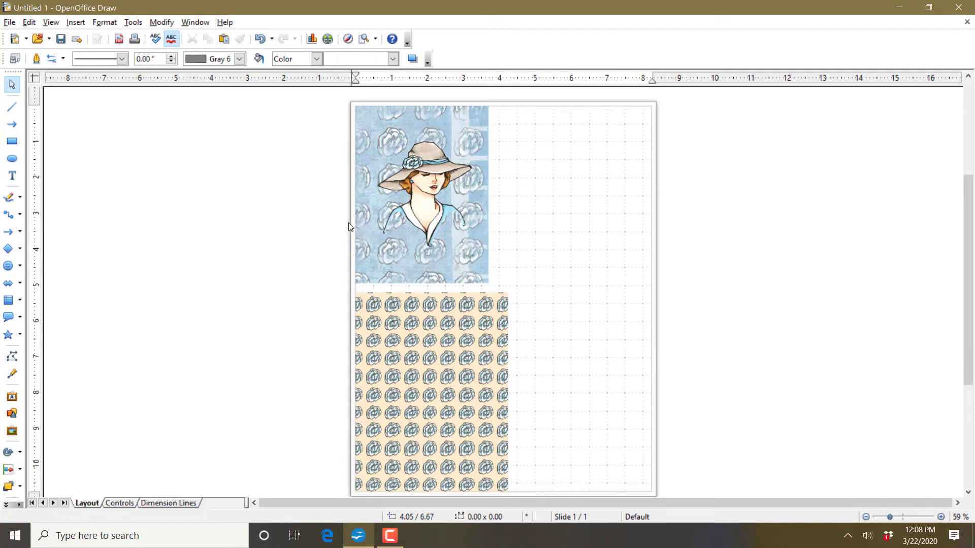
pyautogui.moveTo(425, 188); pyautogui.dragTo(640, 174)
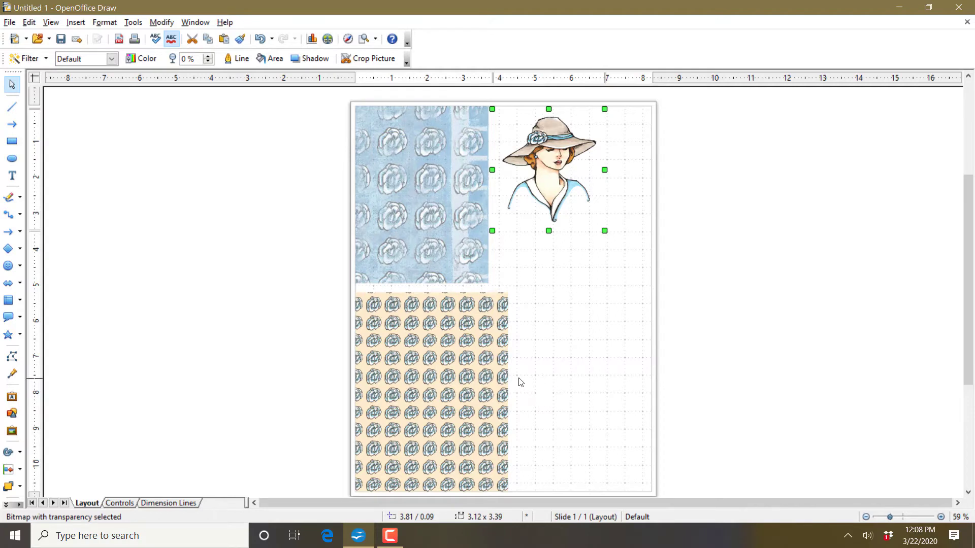
pyautogui.click(798, 252)
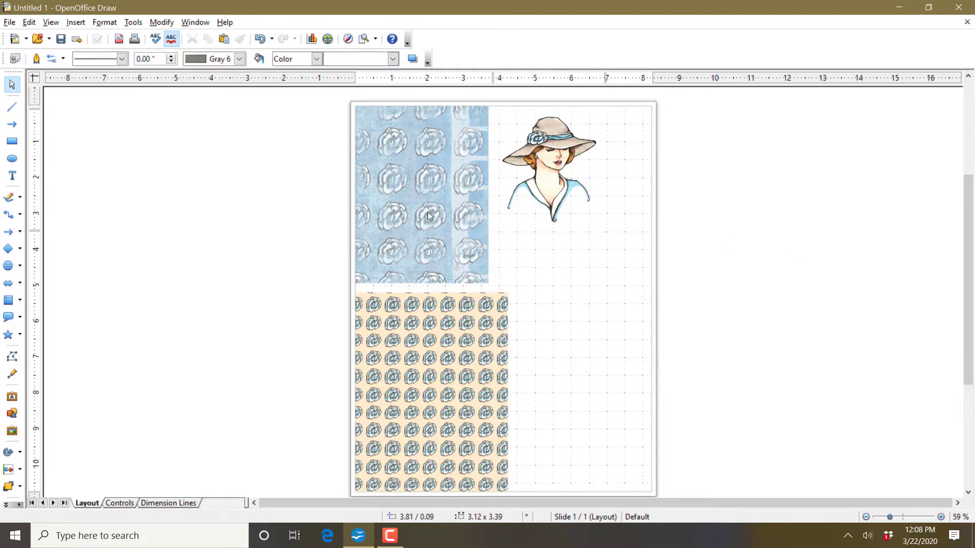
# Move the blue flower paper onto the yellow flower paper, leaving a border around it, and bring it to the front.
pyautogui.moveTo(428, 212); pyautogui.dragTo(436, 409)
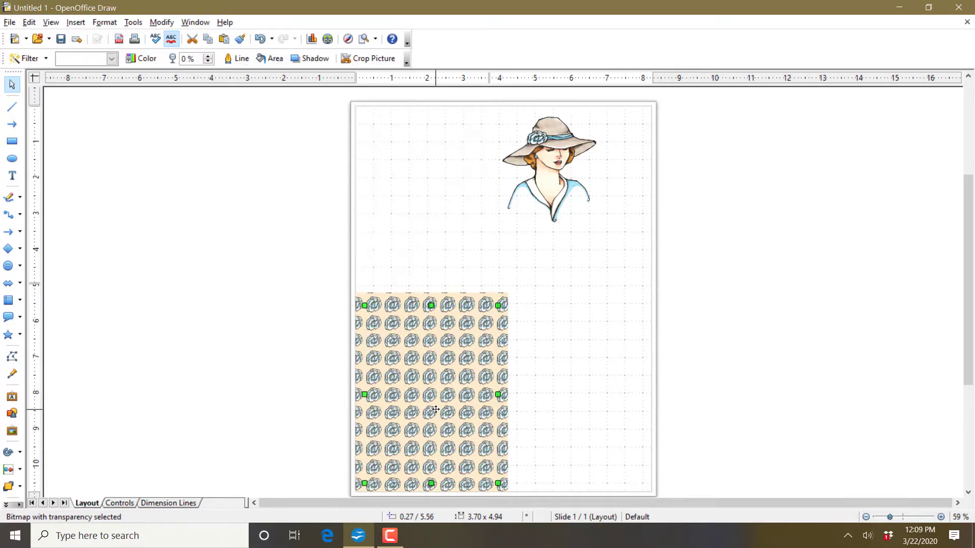
pyautogui.rightClick(436, 410)
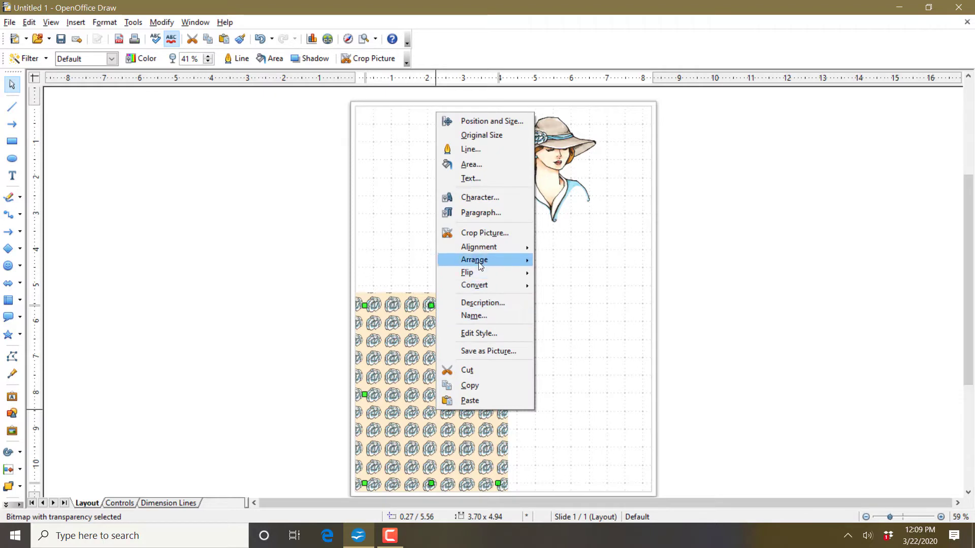
pyautogui.moveTo(479, 266)
pyautogui.click(554, 261)
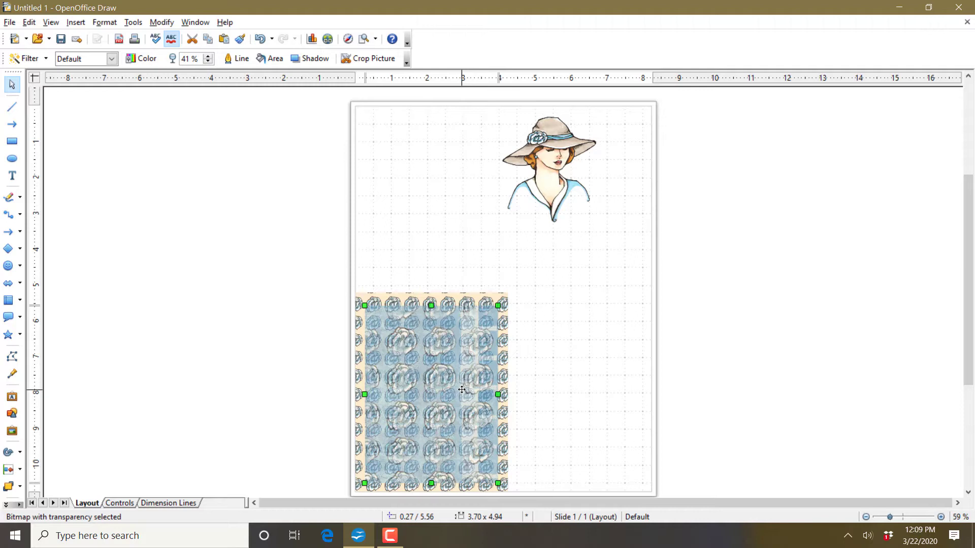
# Set the transparency of the blue flower paper to 0%.
pyautogui.click(207, 59)
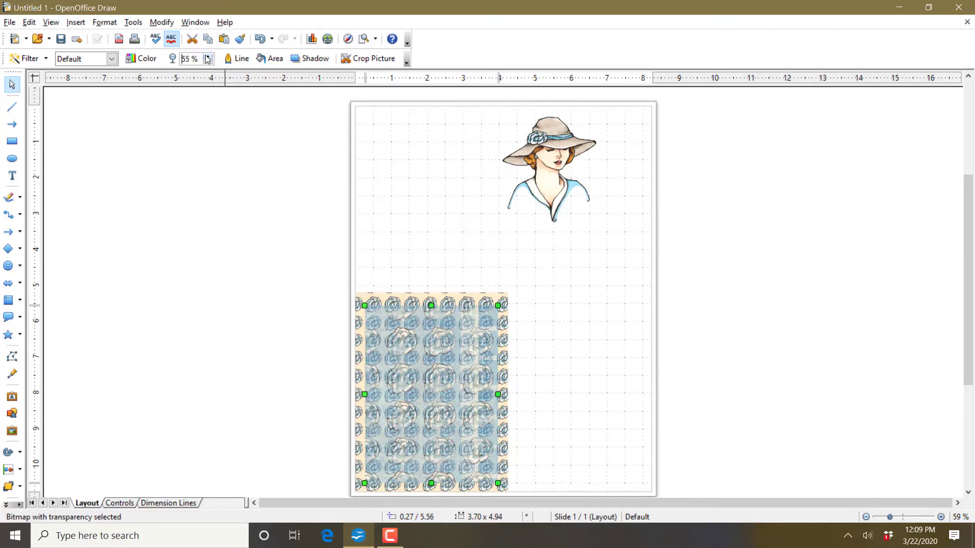
pyautogui.scroll(7, 207, 60)
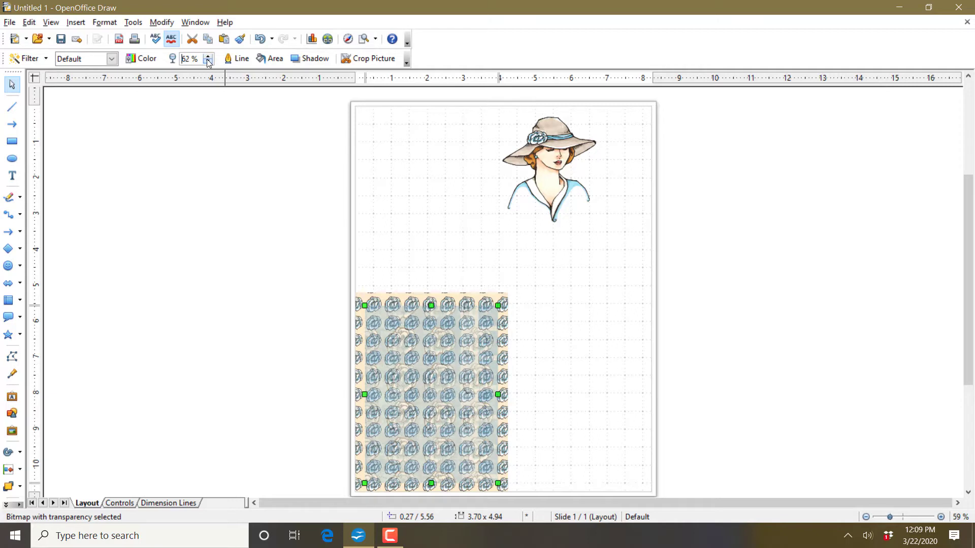
pyautogui.scroll(-5, 209, 62)
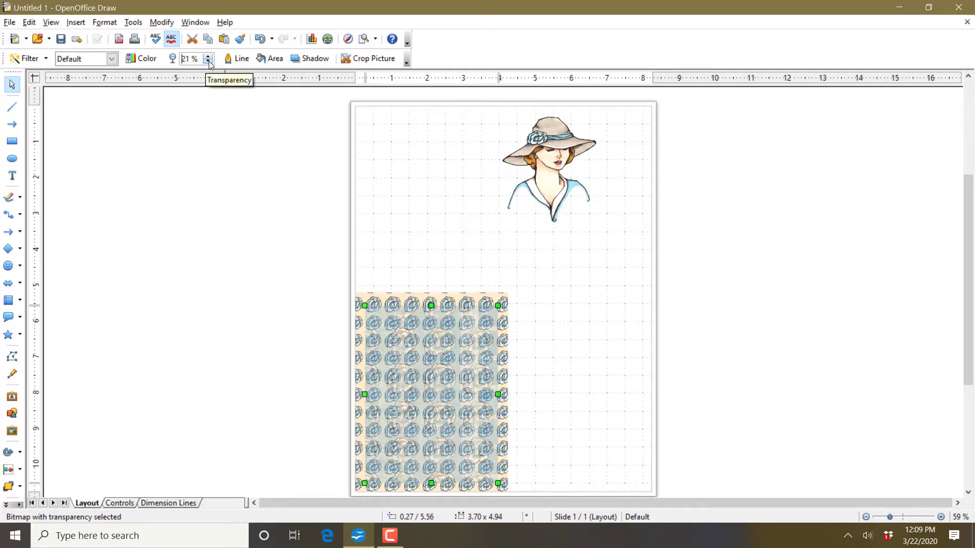
pyautogui.scroll(-4, 210, 61)
pyautogui.scroll(-3, 209, 62)
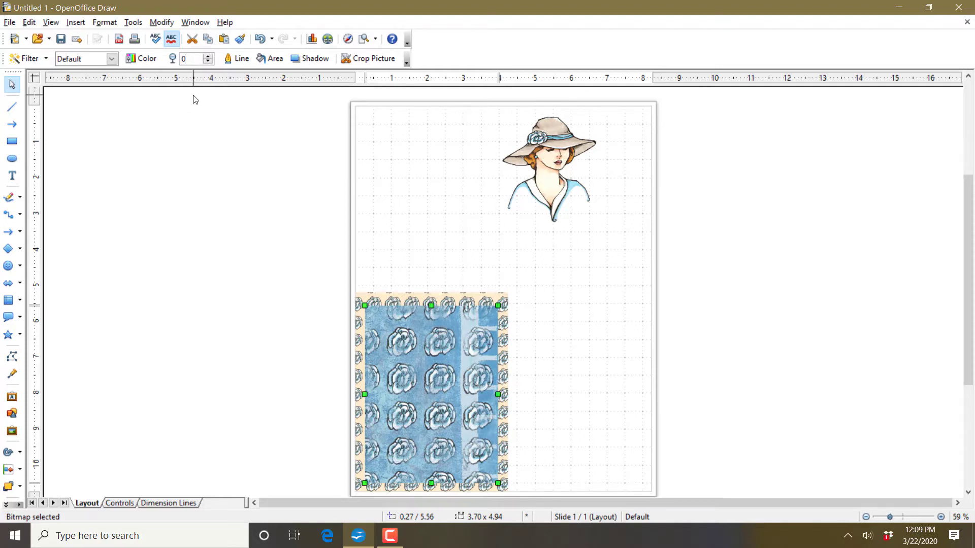
# Move the lady picture onto the blue flower paper and bring it to the front.
pyautogui.click(552, 146)
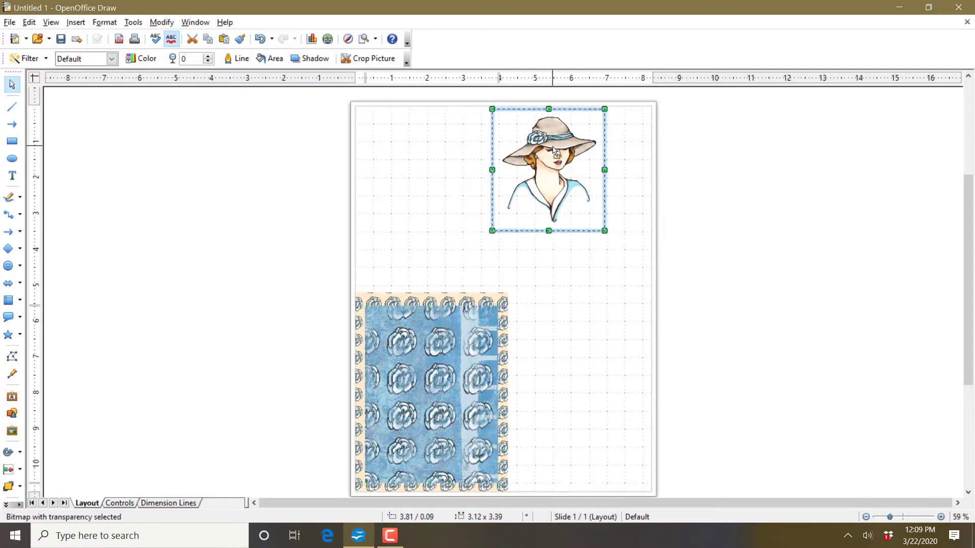
pyautogui.moveTo(550, 109); pyautogui.dragTo(426, 325)
pyautogui.rightClick(444, 371)
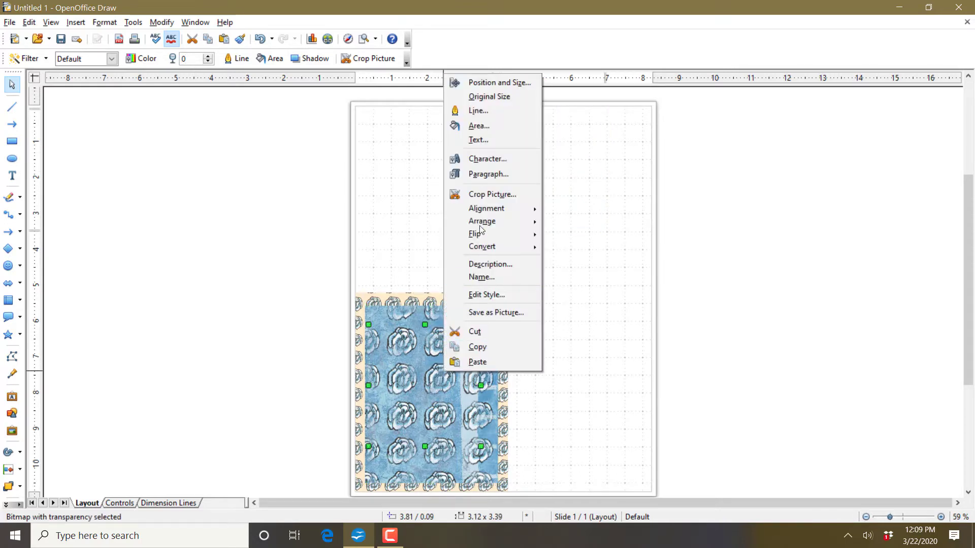
pyautogui.moveTo(483, 224)
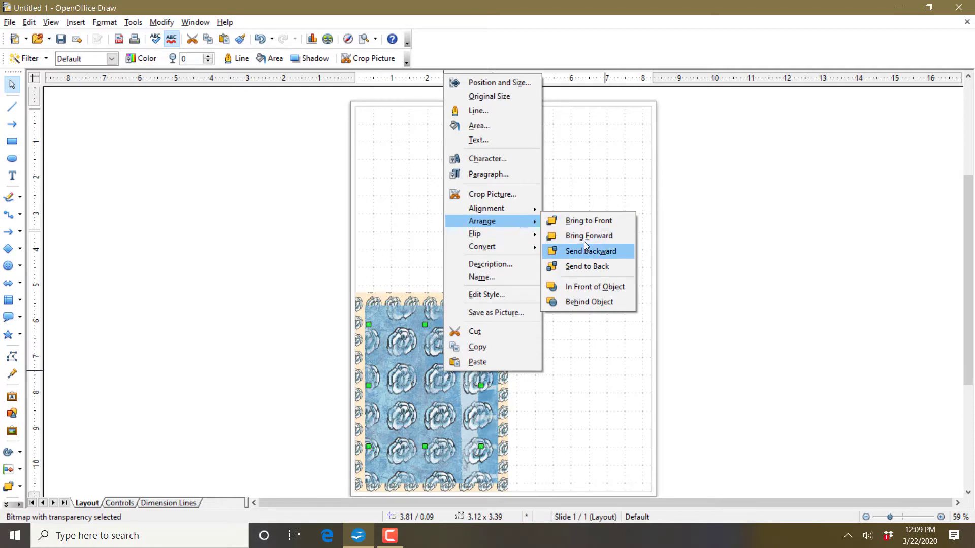
pyautogui.click(587, 224)
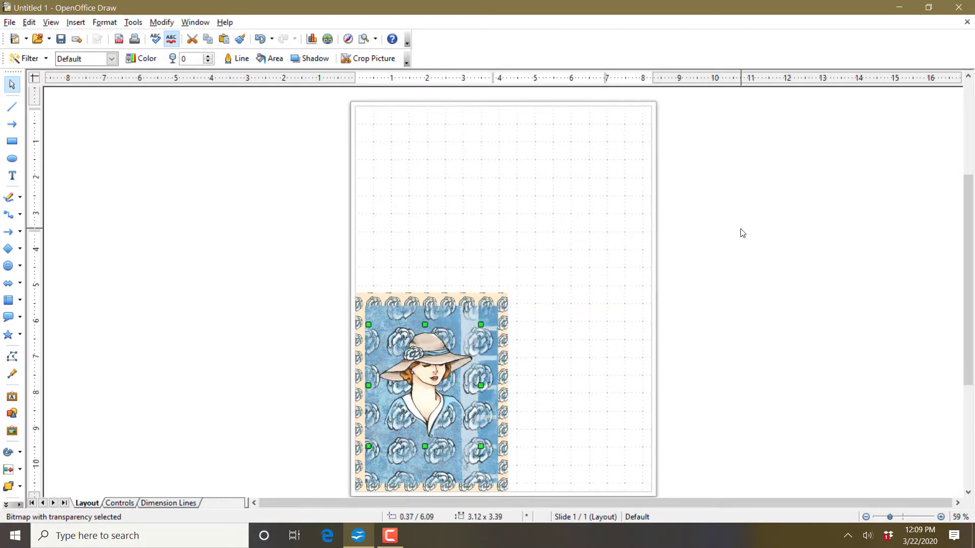
# Enlarge the lady picture to about 3.98 × 4.32 inches and center it on the blue flower paper.
pyautogui.moveTo(433, 367); pyautogui.dragTo(426, 354)
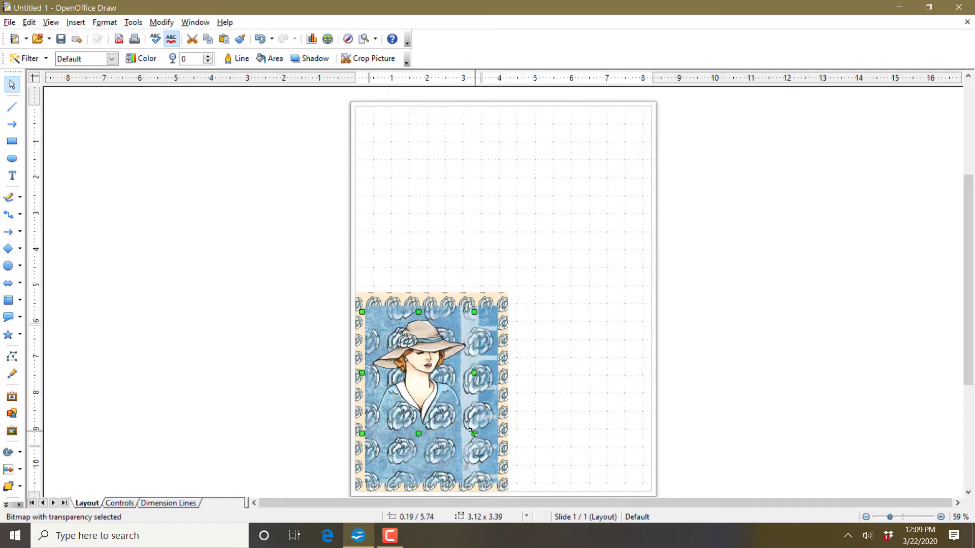
pyautogui.moveTo(474, 434); pyautogui.dragTo(487, 467)
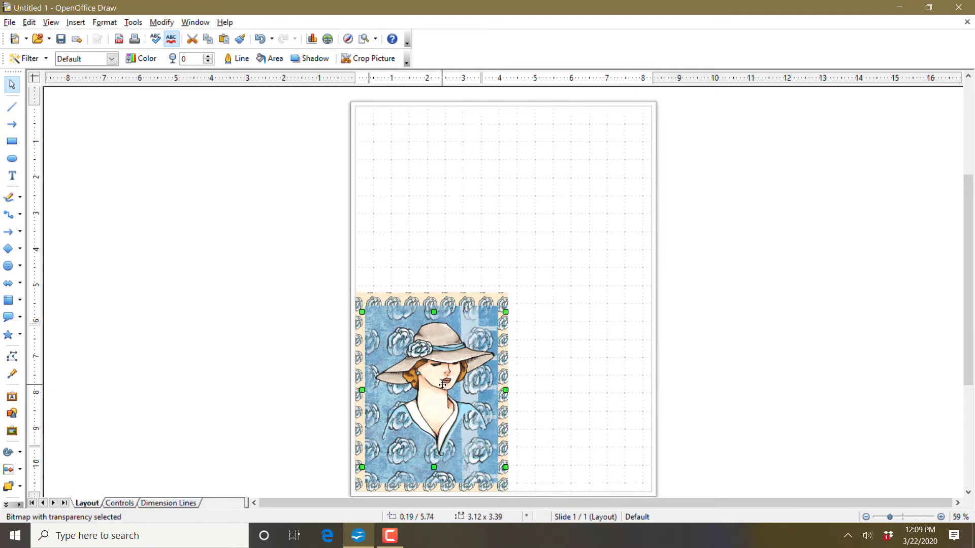
pyautogui.moveTo(442, 385); pyautogui.dragTo(441, 388)
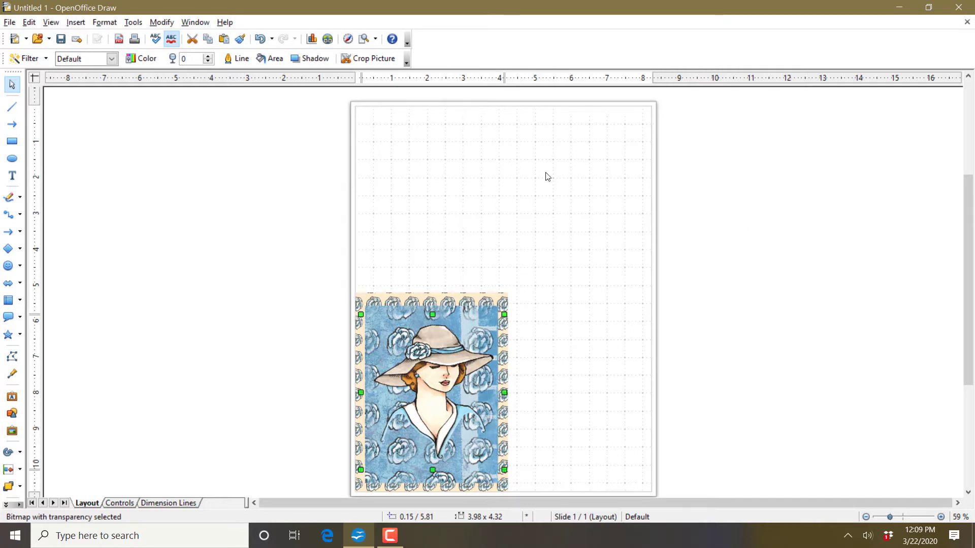
pyautogui.click(548, 176)
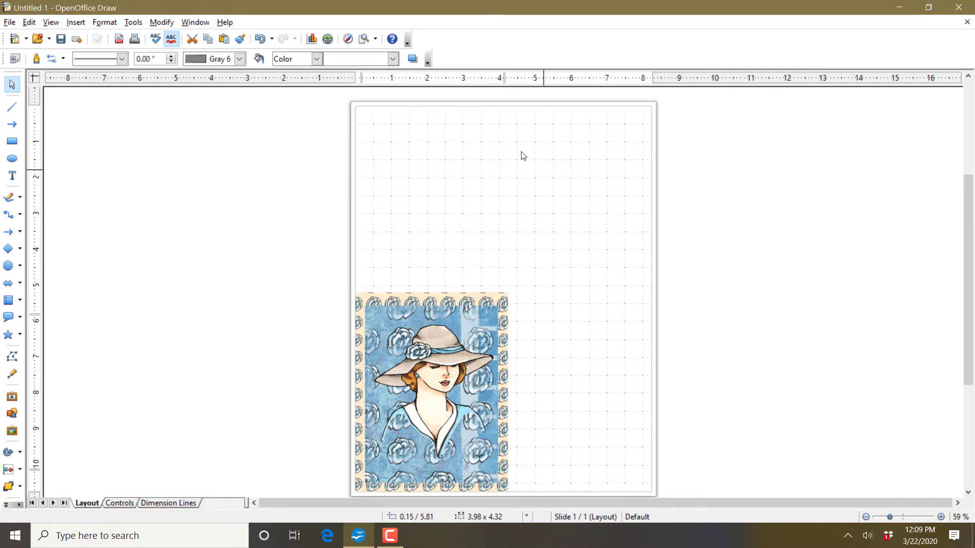
# Insert the "Happy Mothers Day script" picture from the Hello Beautiful folder.
pyautogui.click(76, 24)
pyautogui.moveTo(153, 169)
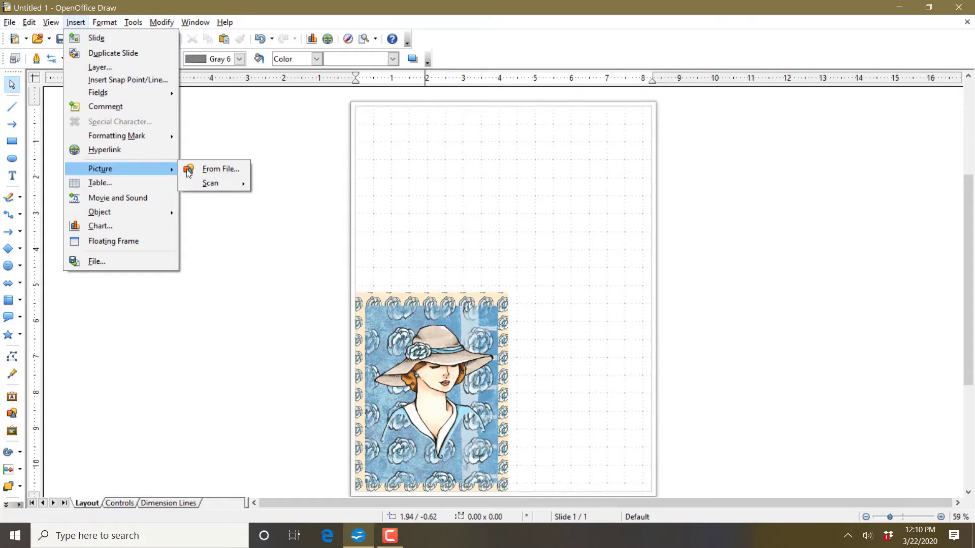
pyautogui.click(222, 169)
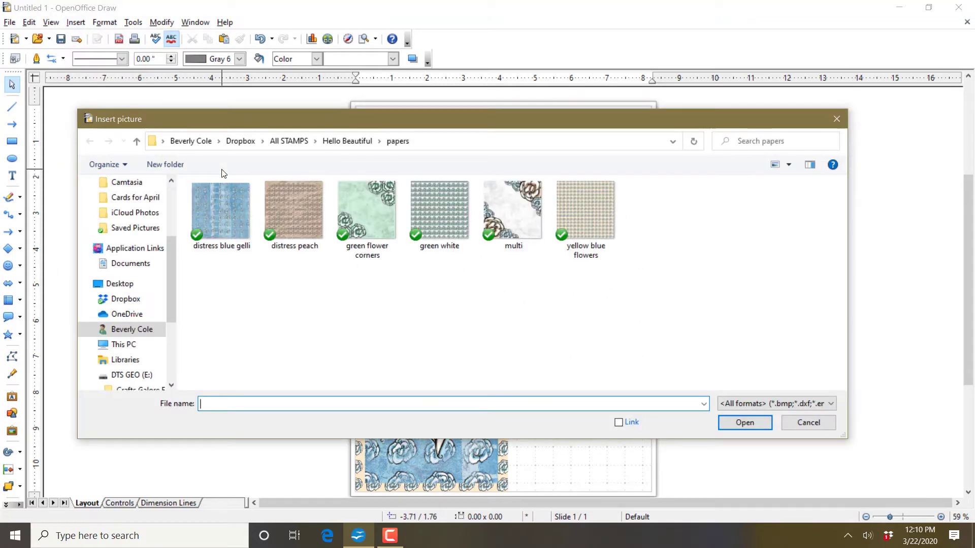
pyautogui.click(336, 143)
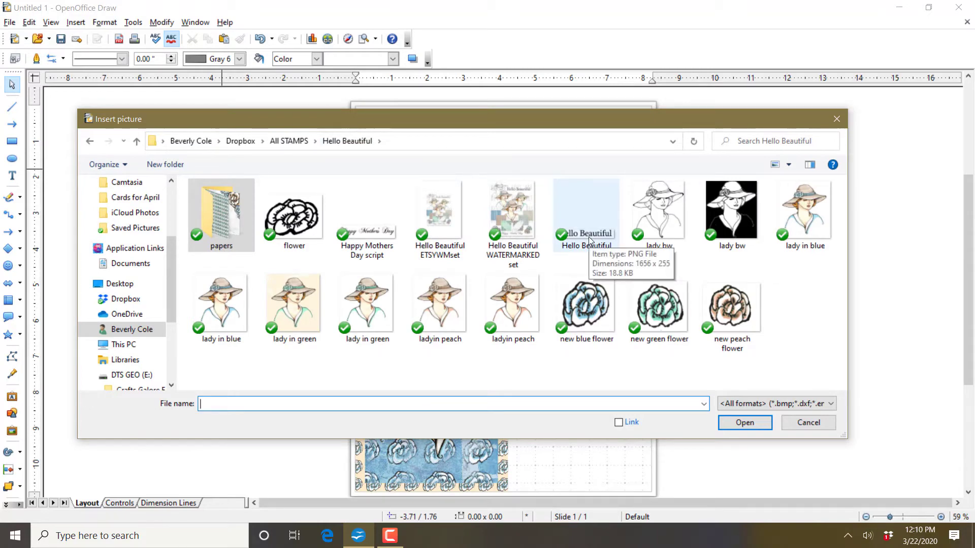
pyautogui.doubleClick(386, 237)
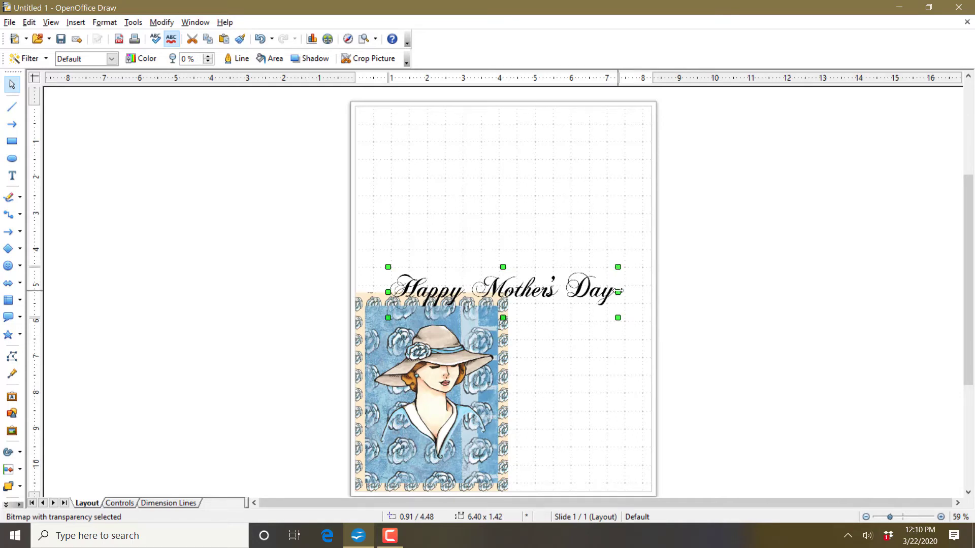
# Shrink the Happy Mother's Day greeting to about 3.46 × 1.17 inches and move it onto the lower part of the lady card.
pyautogui.moveTo(618, 292); pyautogui.dragTo(536, 292)
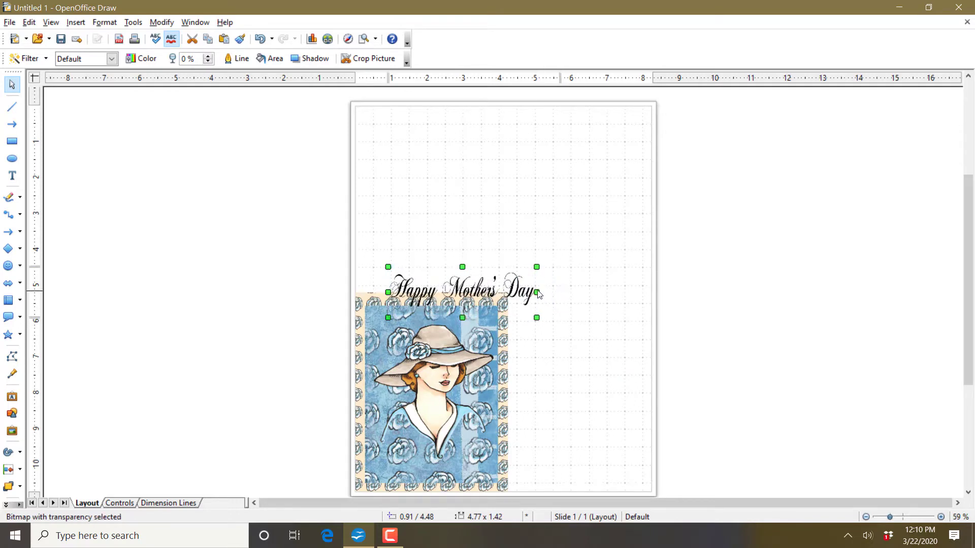
pyautogui.click(465, 291)
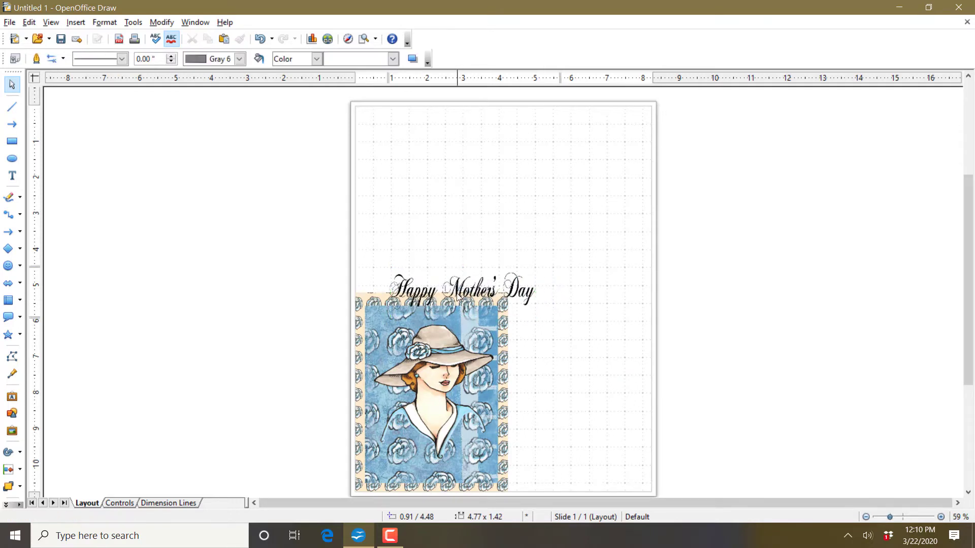
pyautogui.press('Escape')
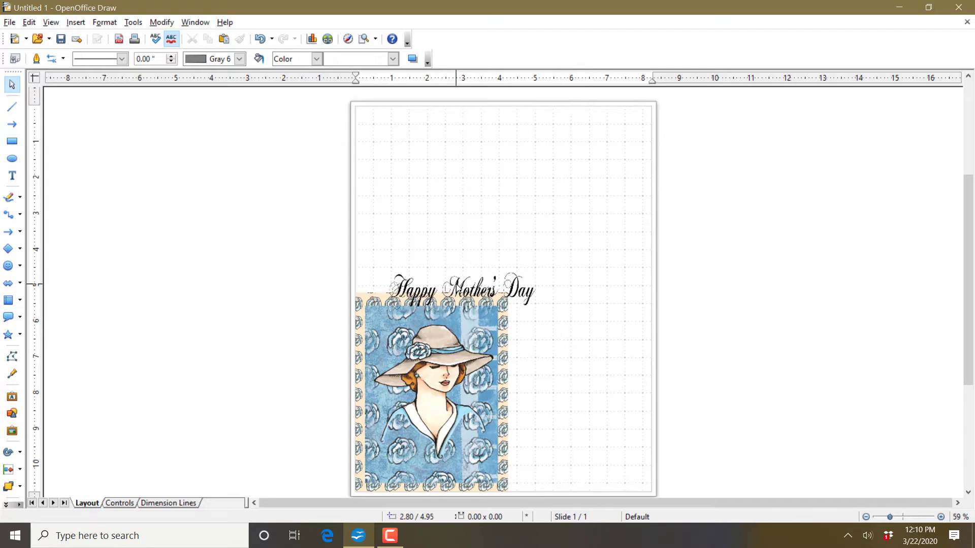
pyautogui.click(456, 286)
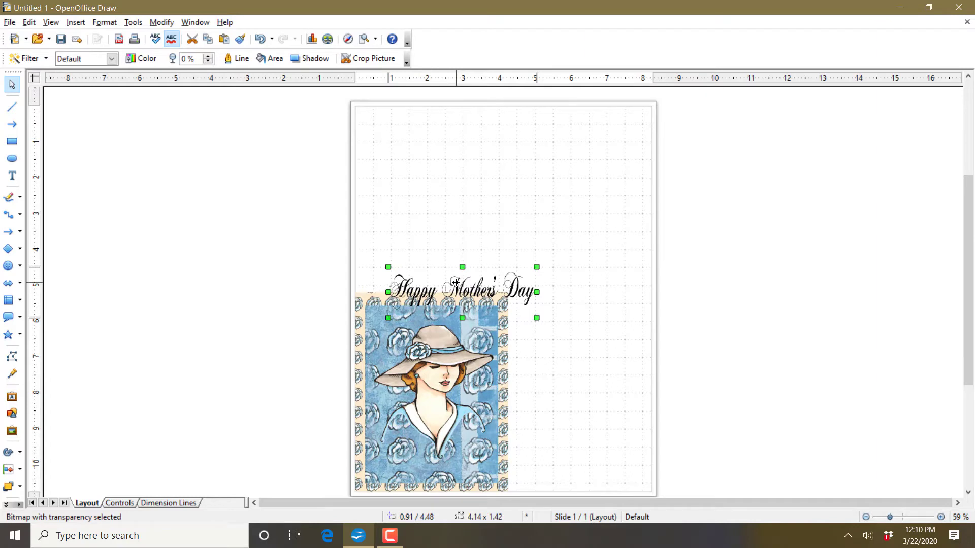
pyautogui.moveTo(456, 282); pyautogui.dragTo(421, 447)
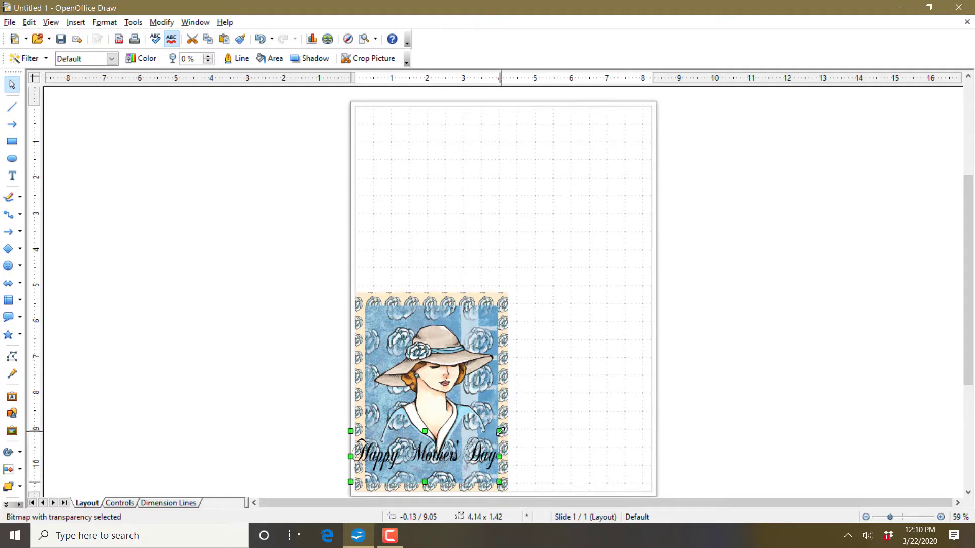
pyautogui.moveTo(500, 431); pyautogui.dragTo(475, 440)
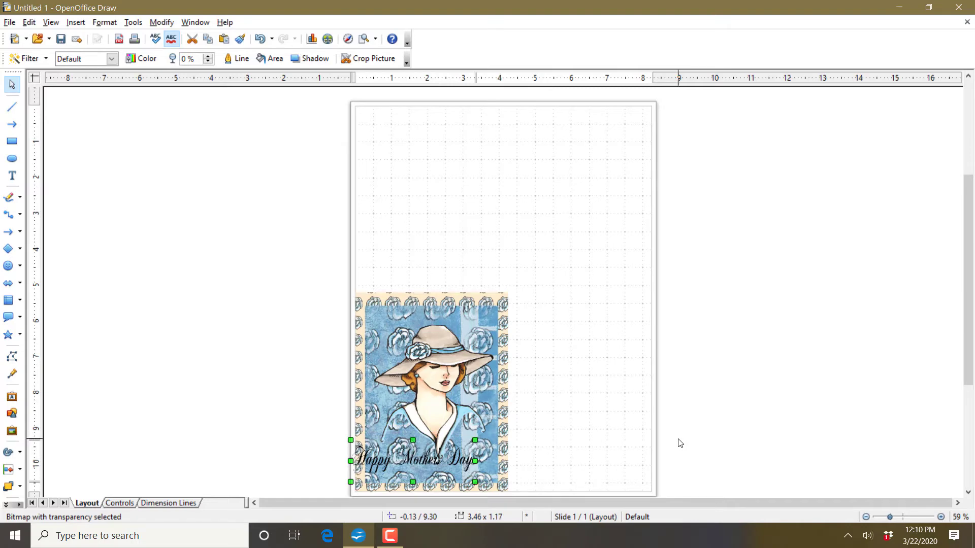
# Nudge the greeting right and slightly down to center it near the bottom edge of the blue flower paper.
pyautogui.press('Right')
pyautogui.press('Right')
pyautogui.press('Right')
pyautogui.press('Right')
pyautogui.press('Right')
pyautogui.press('Right')
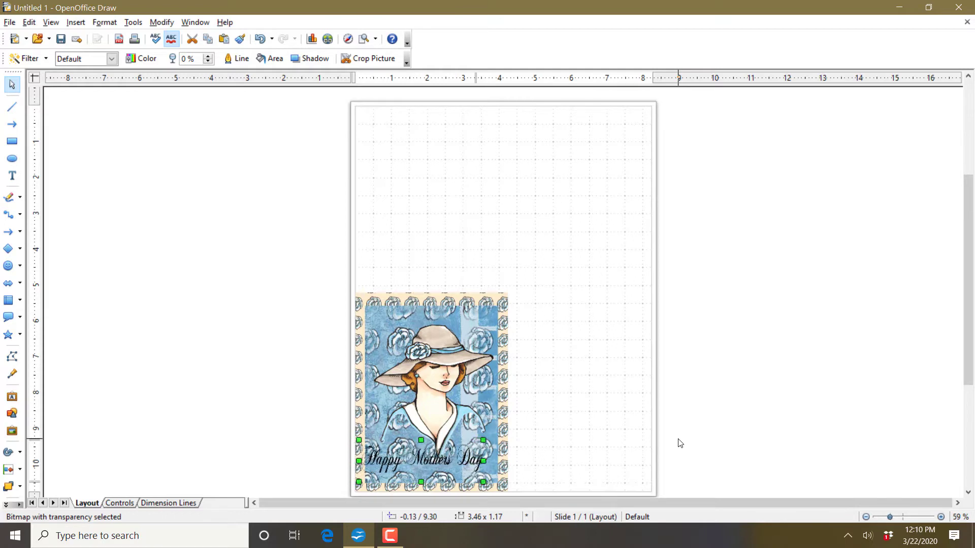
pyautogui.press('Right')
pyautogui.press('Right')
pyautogui.press('Right')
pyautogui.press('Right')
pyautogui.press('Right')
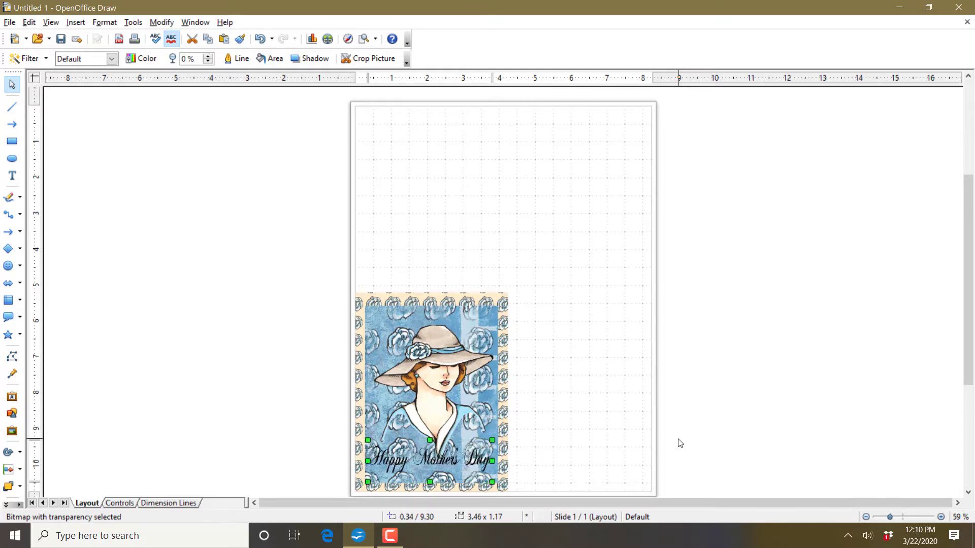
pyautogui.hotkey('alt', 'Down')
pyautogui.hotkey('alt', 'Down')
pyautogui.hotkey('alt', 'Down')
pyautogui.hotkey('alt', 'Down')
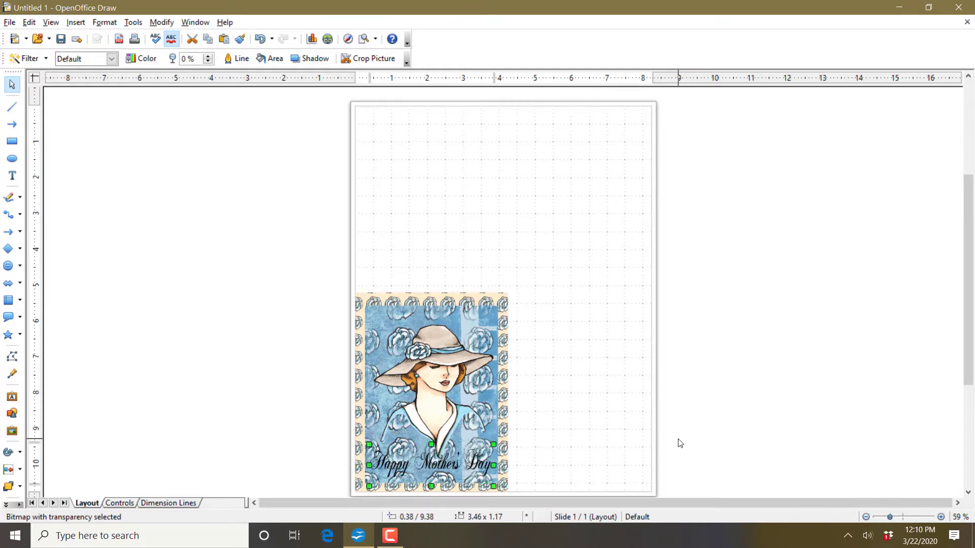
pyautogui.click(827, 229)
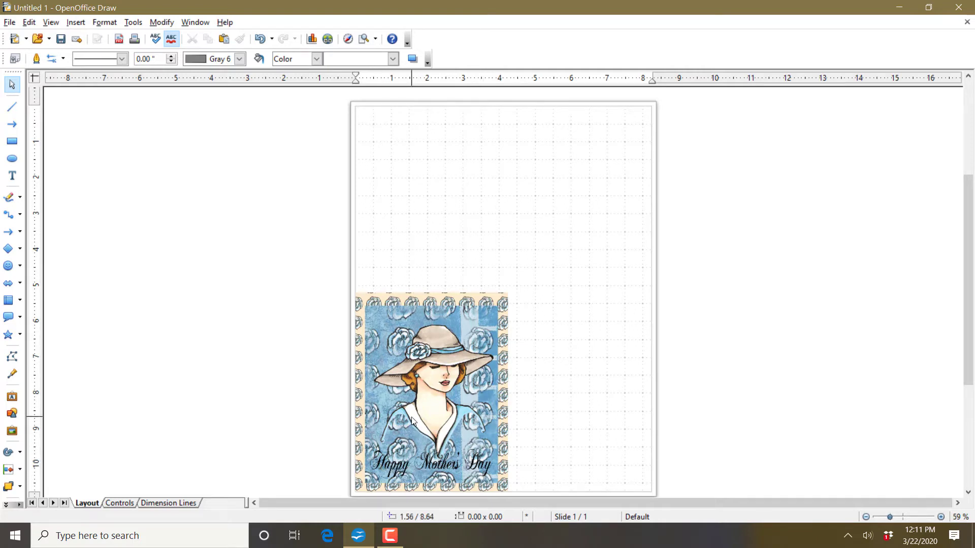
# Separate the card layers by moving the lady picture to the page's upper right and the yellow flower paper to its upper left.
pyautogui.moveTo(439, 374); pyautogui.dragTo(631, 118)
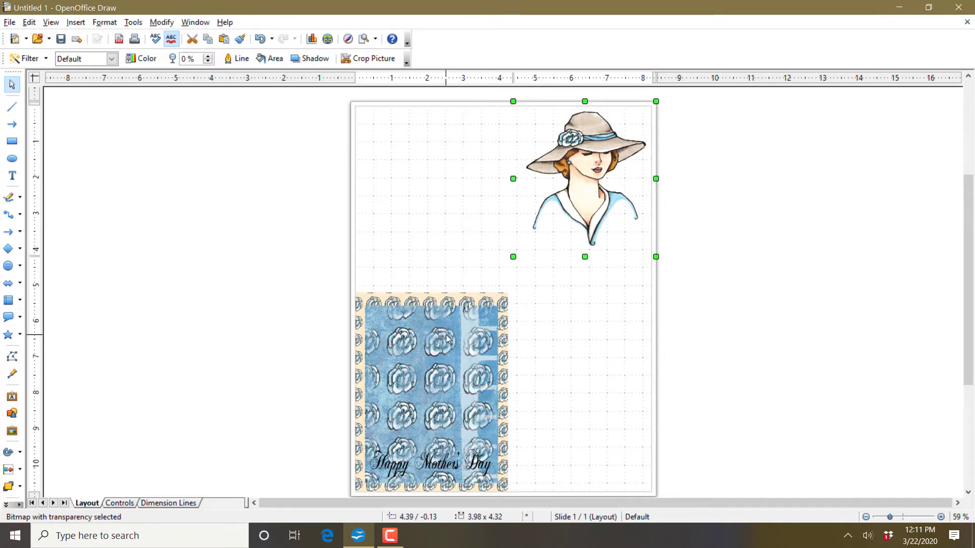
pyautogui.click(466, 297)
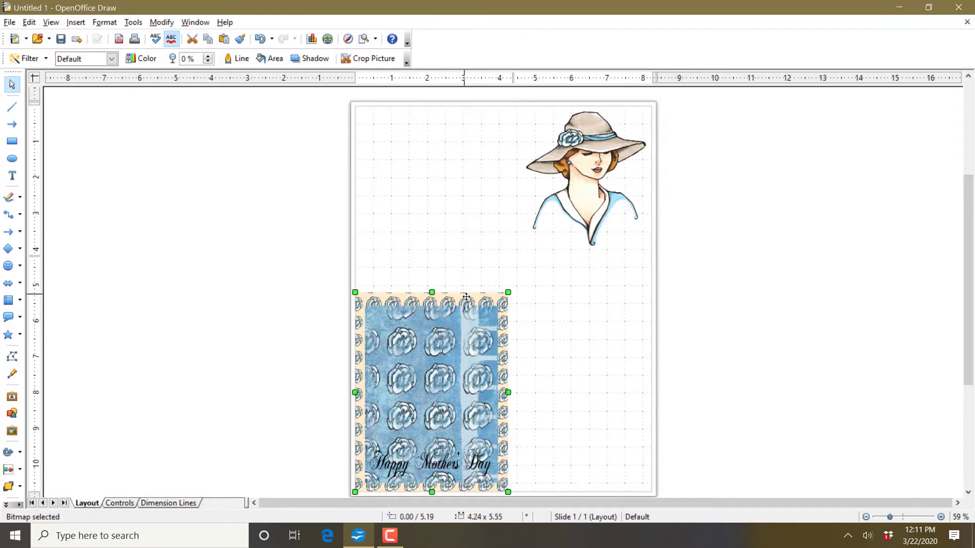
pyautogui.moveTo(466, 297); pyautogui.dragTo(470, 111)
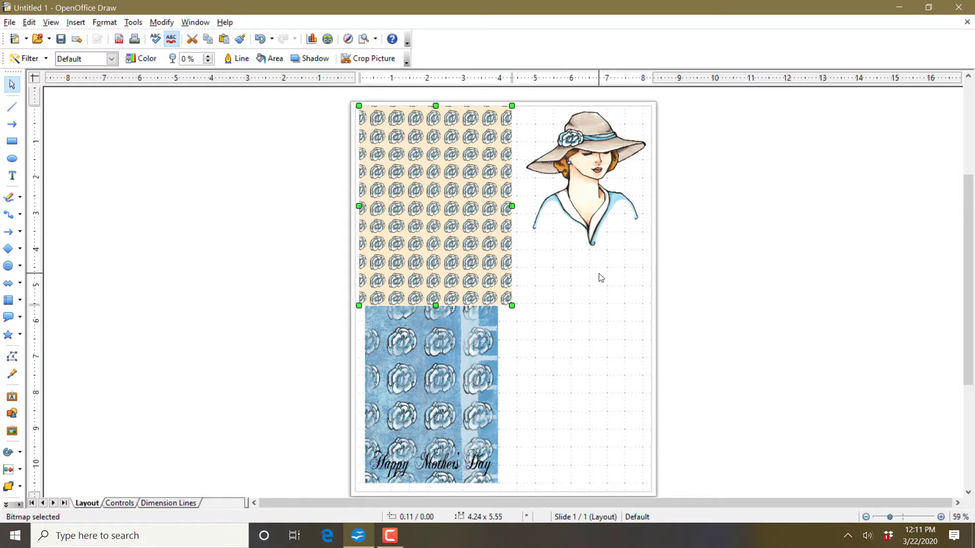
pyautogui.press('Left')
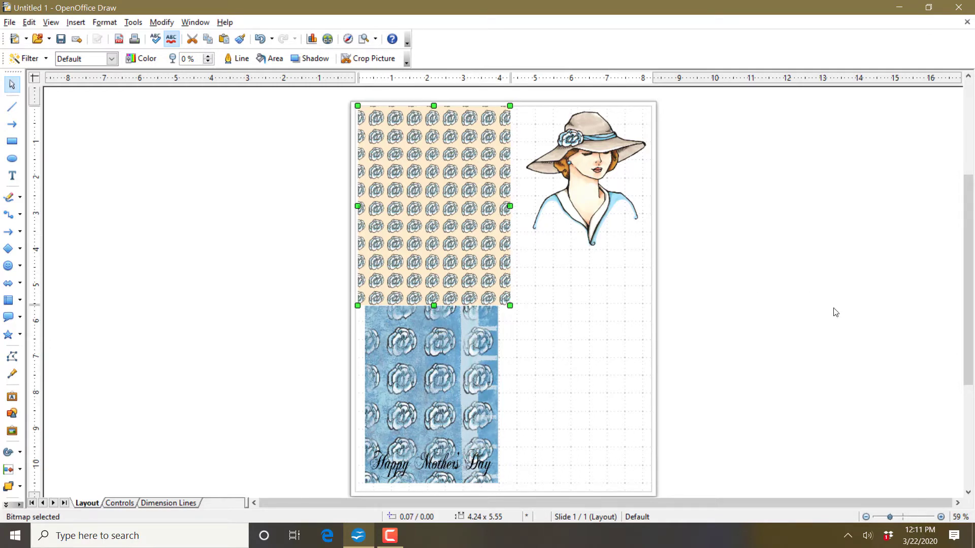
# Set the transparency of the blue flower paper to 30%.
pyautogui.rightClick(453, 367)
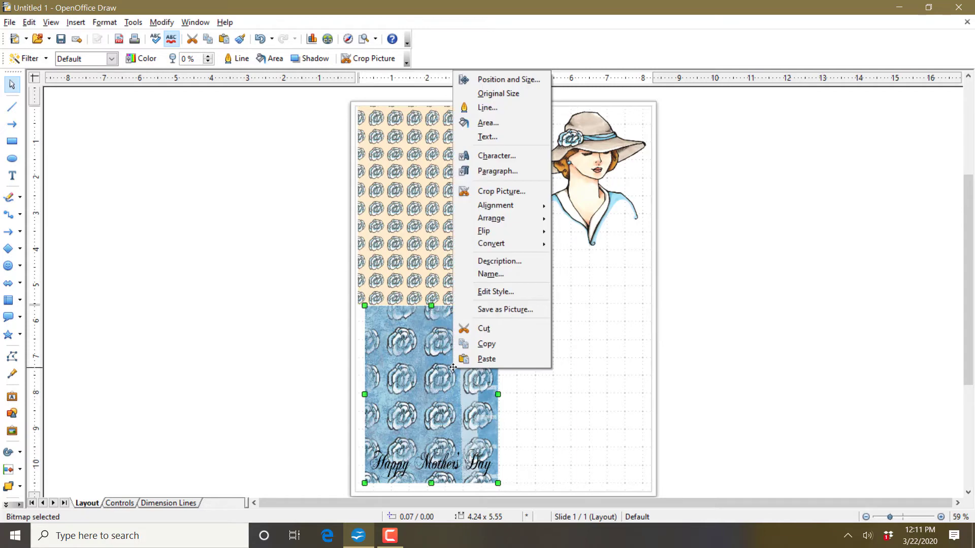
pyautogui.click(760, 331)
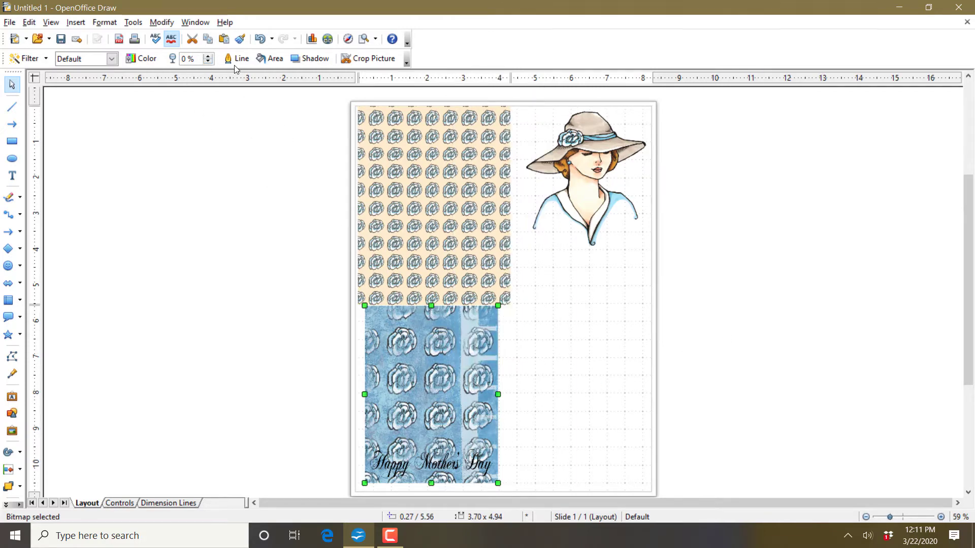
pyautogui.click(212, 60)
pyautogui.click(211, 60)
pyautogui.click(212, 60)
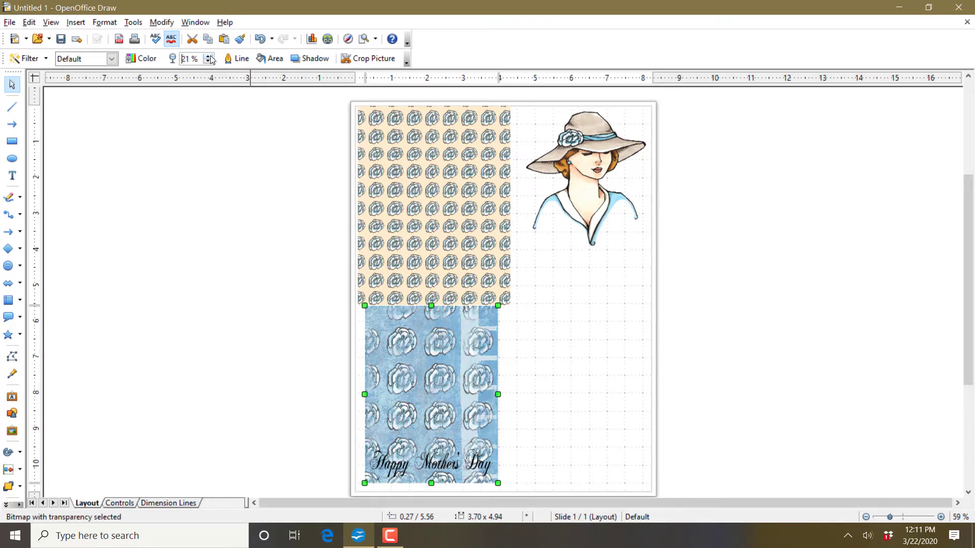
pyautogui.click(212, 60)
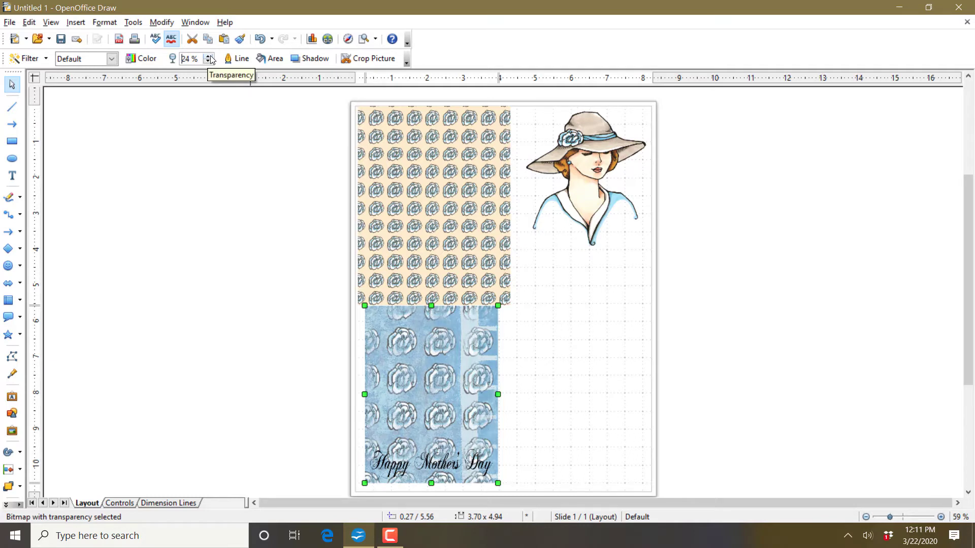
pyautogui.click(212, 60)
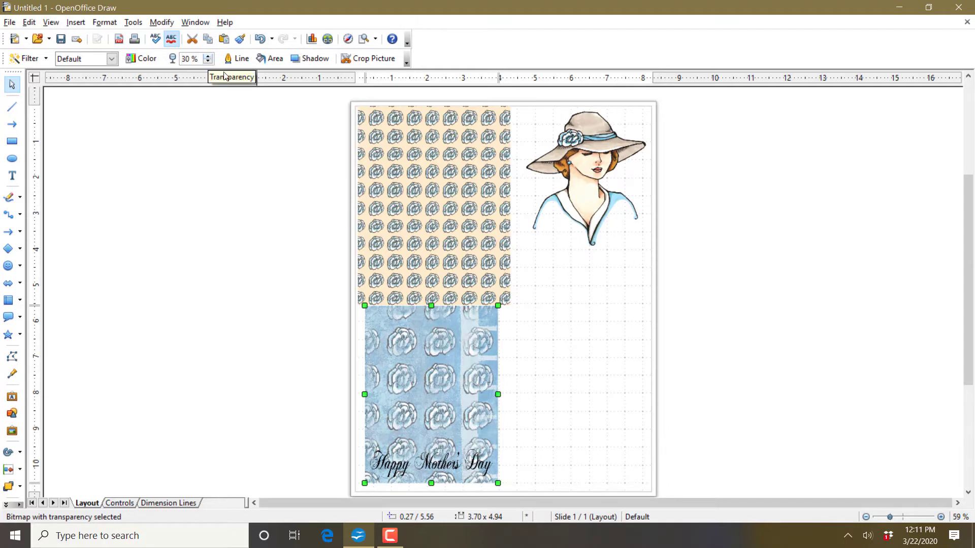
pyautogui.click(550, 363)
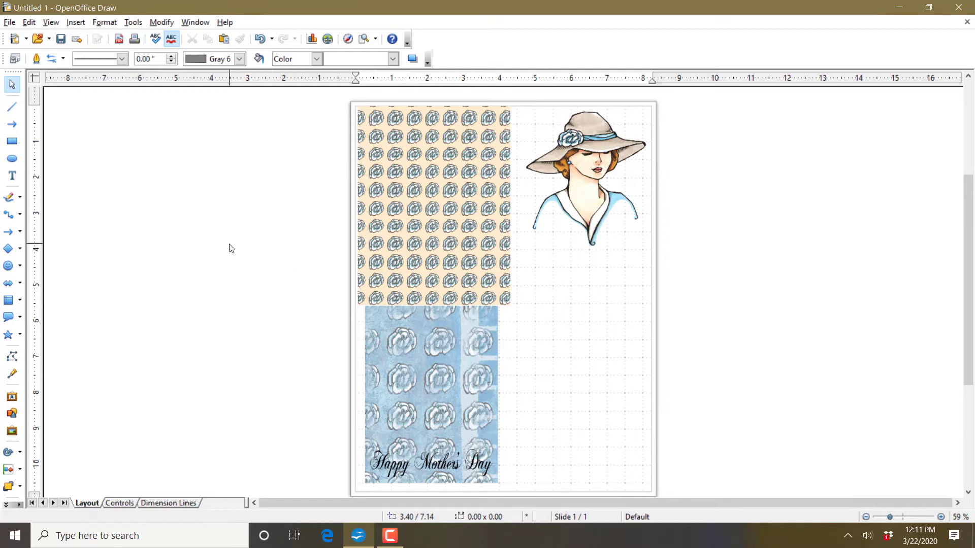
# Move the blue flower paper and the greeting together into the page's lower-left corner, leaving a gap below the yellow flower paper.
pyautogui.moveTo(229, 244); pyautogui.dragTo(604, 495)
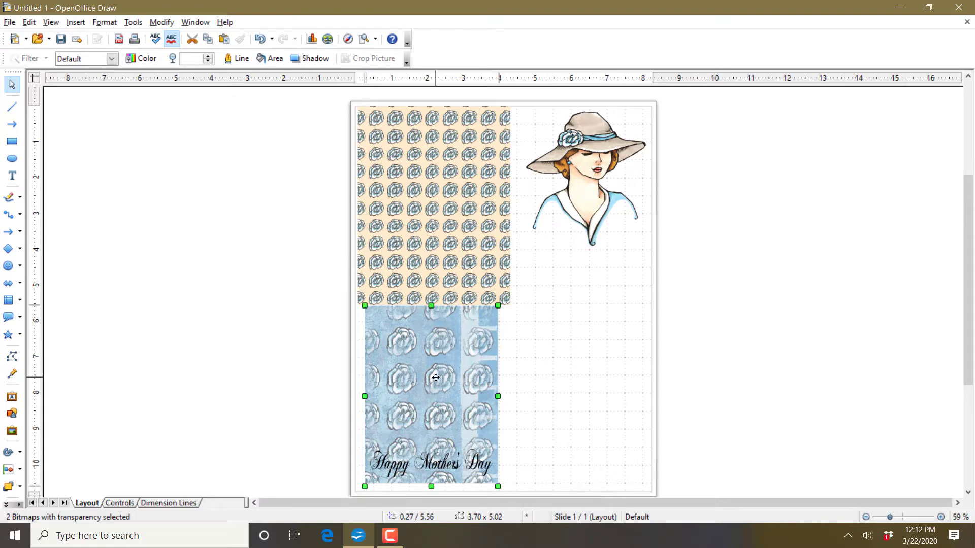
pyautogui.moveTo(435, 375); pyautogui.dragTo(421, 386)
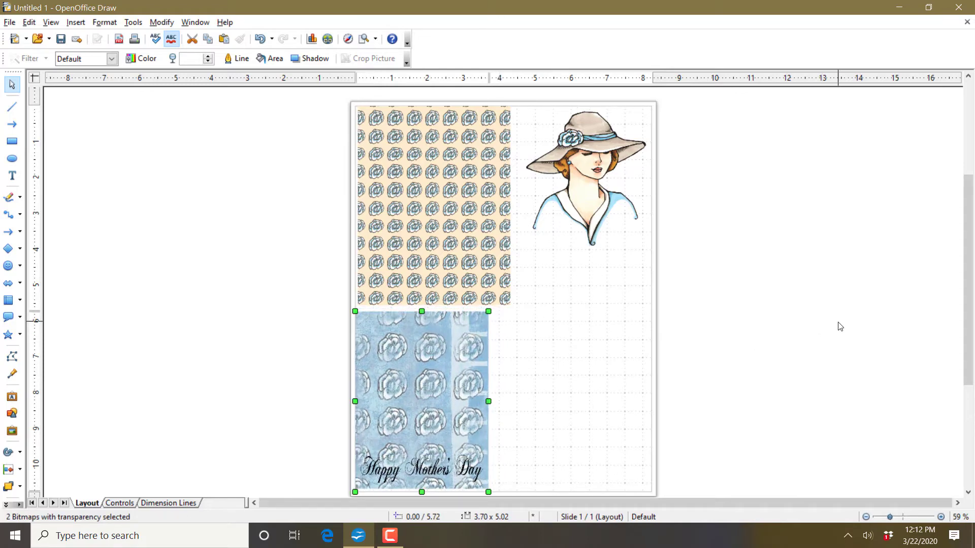
pyautogui.press('Right')
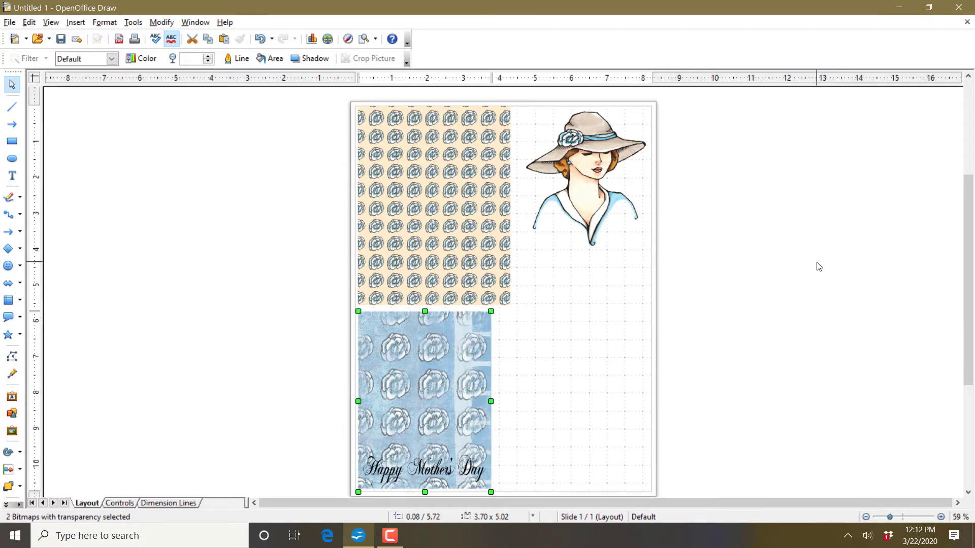
pyautogui.press('Down')
pyautogui.click(796, 230)
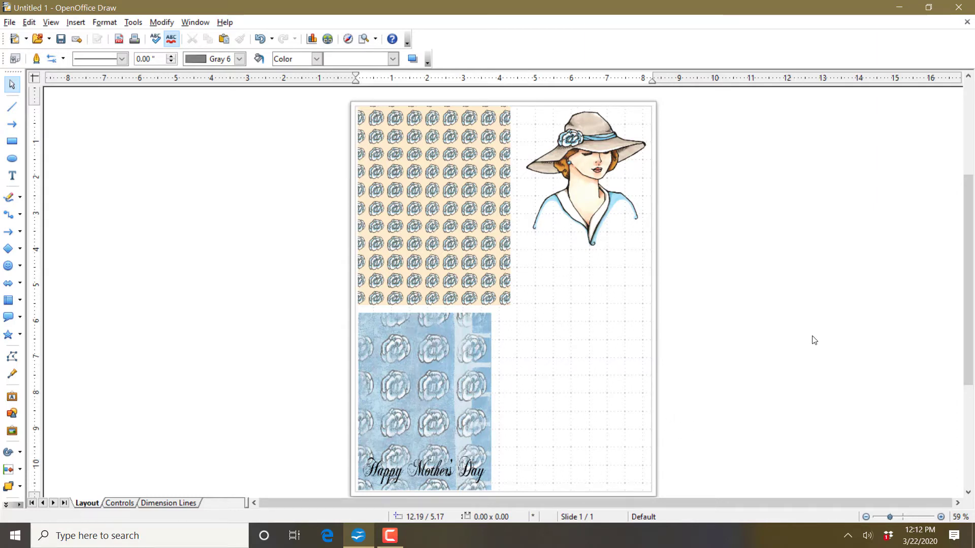
# Duplicate the lady picture by copy and paste, and place the copy below the original.
pyautogui.rightClick(595, 142)
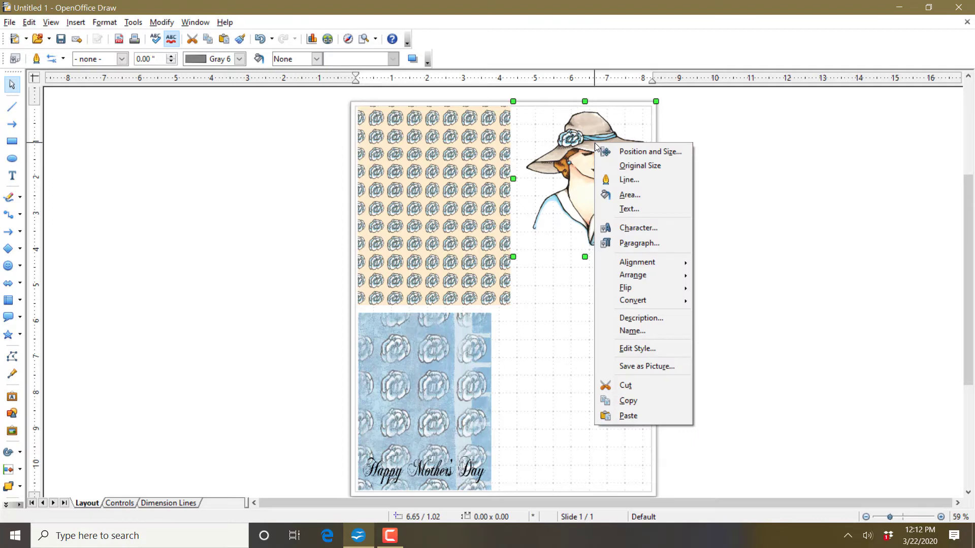
pyautogui.click(626, 401)
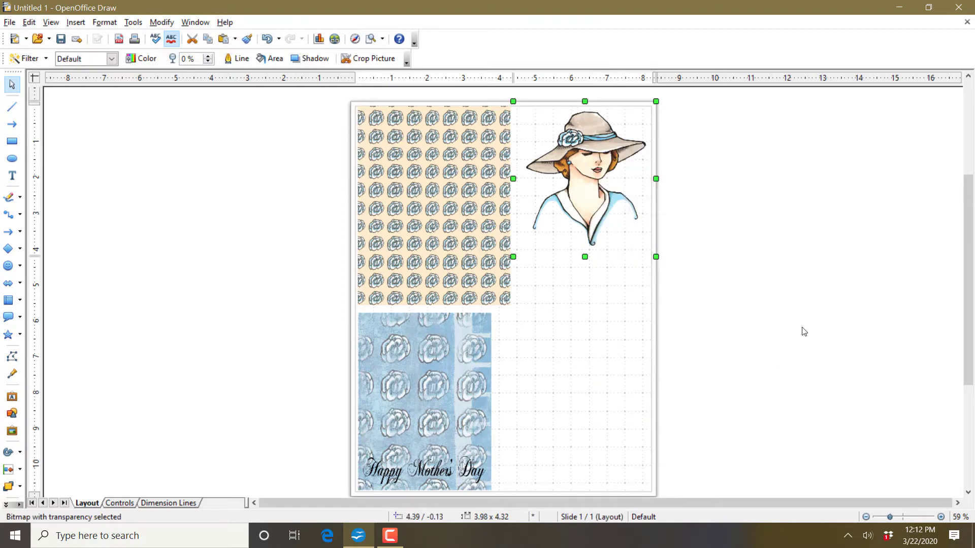
pyautogui.rightClick(598, 194)
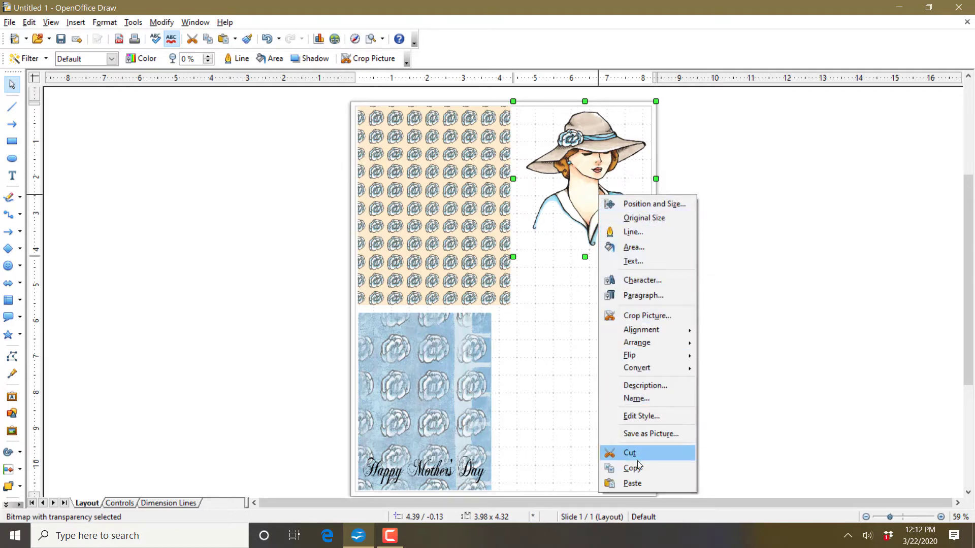
pyautogui.click(636, 482)
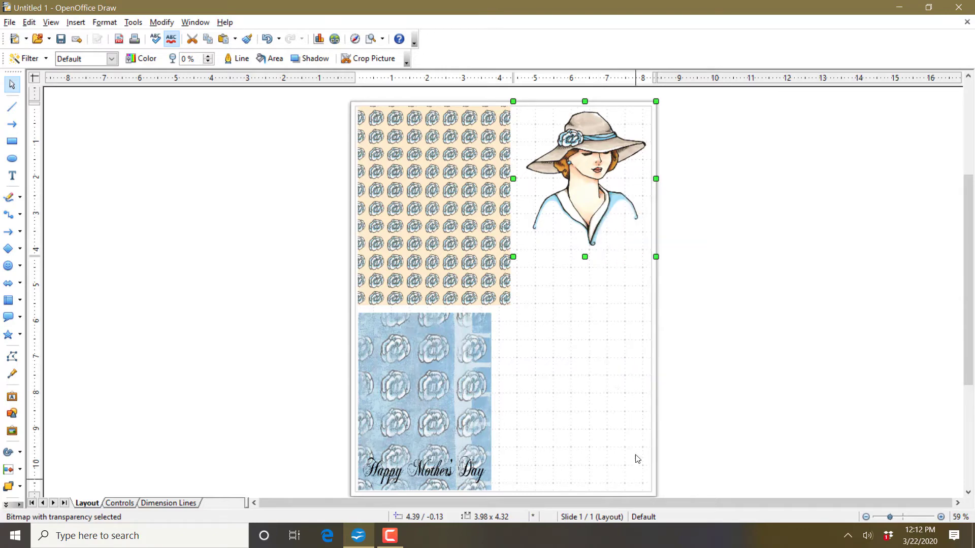
pyautogui.moveTo(592, 187); pyautogui.dragTo(591, 315)
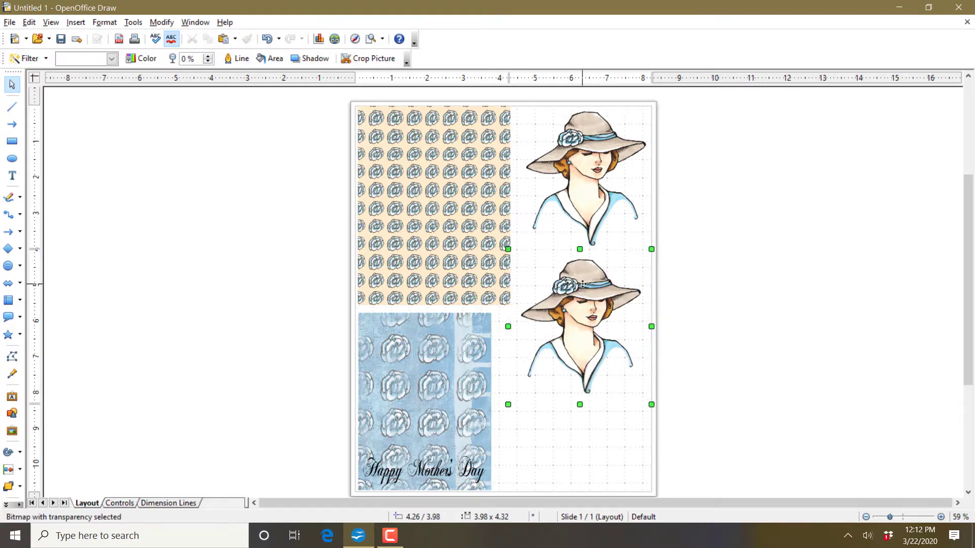
# Crop the lower lady picture to just the hat and face, about 3.67 × 2.21 inches.
pyautogui.click(365, 59)
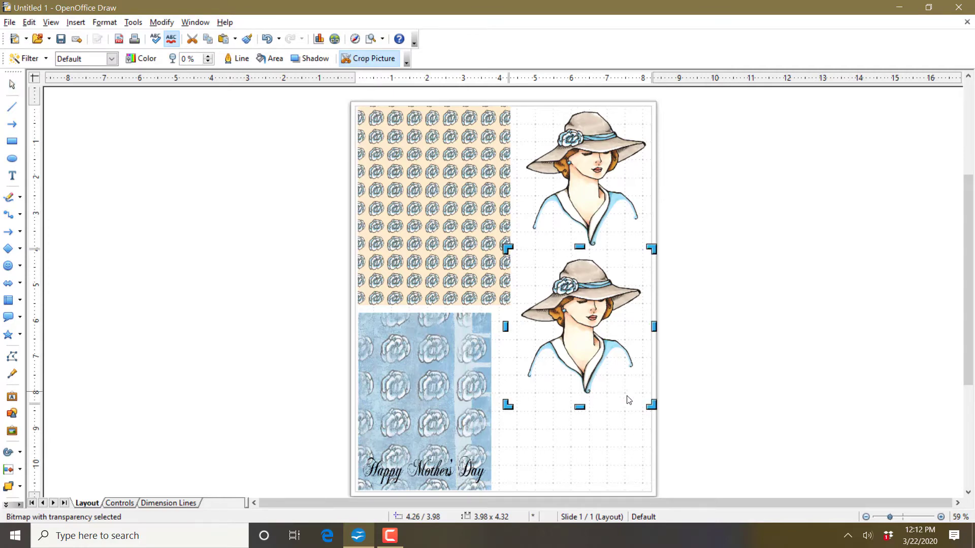
pyautogui.moveTo(651, 404); pyautogui.dragTo(645, 328)
pyautogui.moveTo(645, 247); pyautogui.dragTo(642, 247)
pyautogui.moveTo(505, 241); pyautogui.dragTo(515, 245)
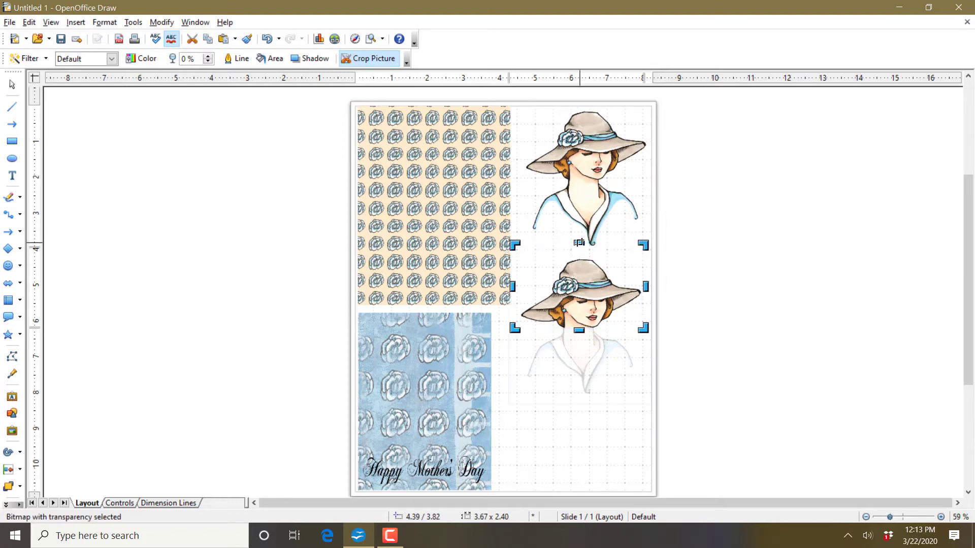
pyautogui.moveTo(579, 242); pyautogui.dragTo(579, 249)
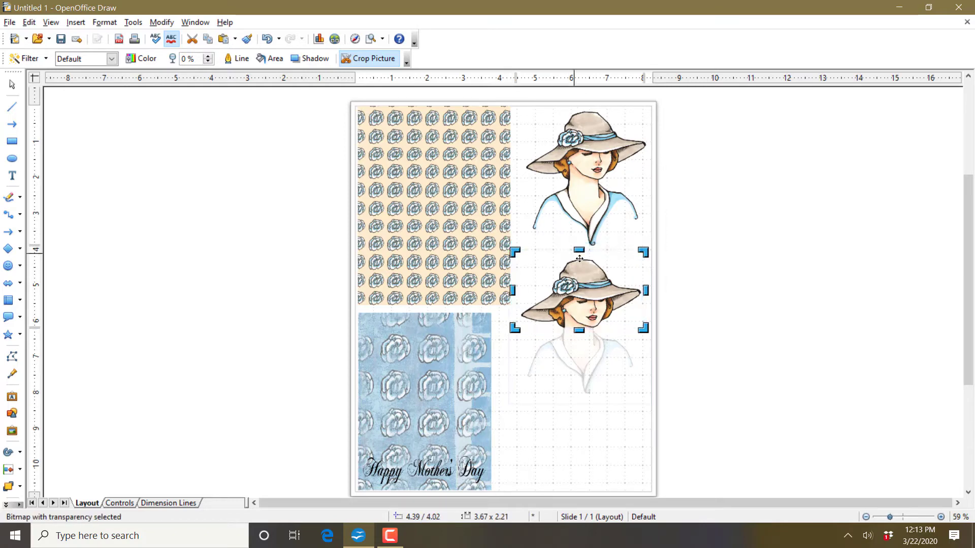
pyautogui.click(634, 352)
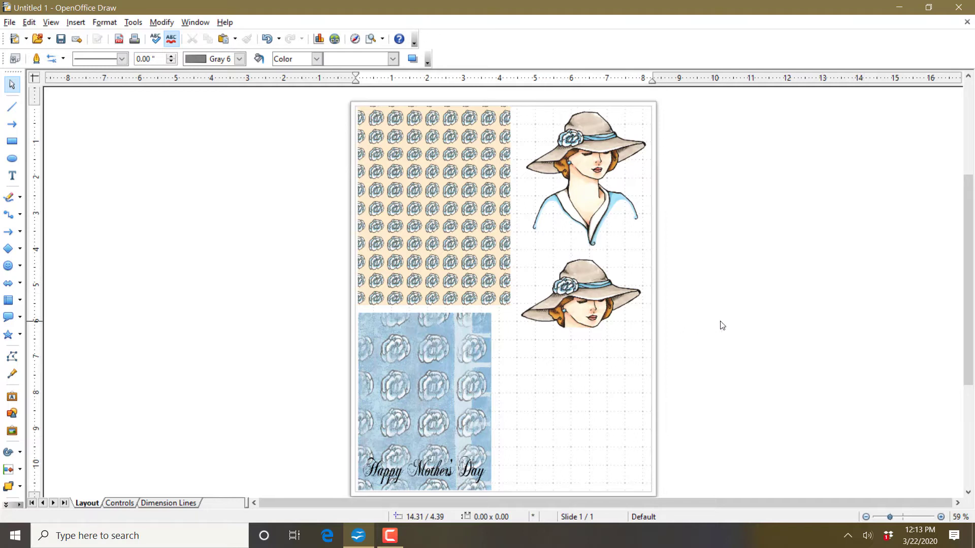
# Duplicate the cropped hat-and-face picture by copy and paste, and place the copy directly below it.
pyautogui.rightClick(574, 287)
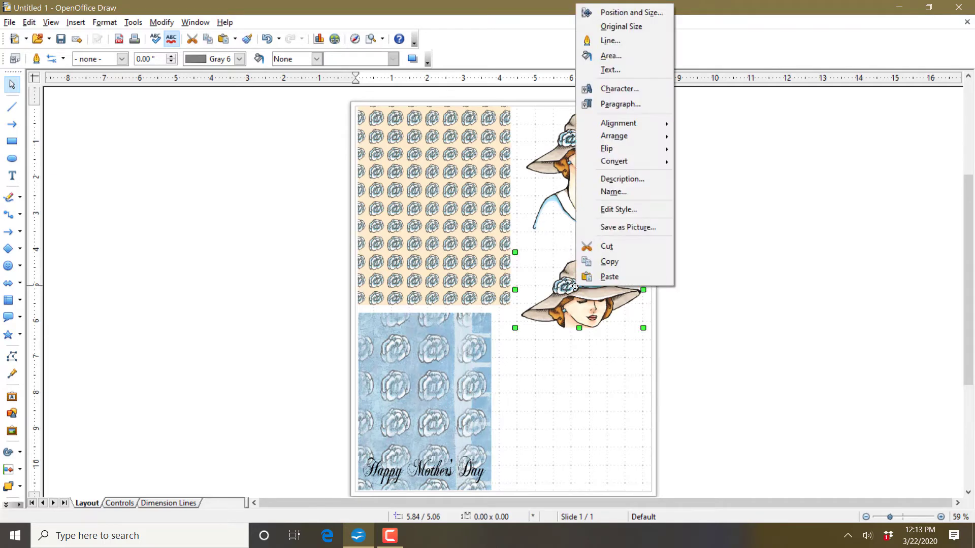
pyautogui.click(607, 262)
pyautogui.rightClick(594, 311)
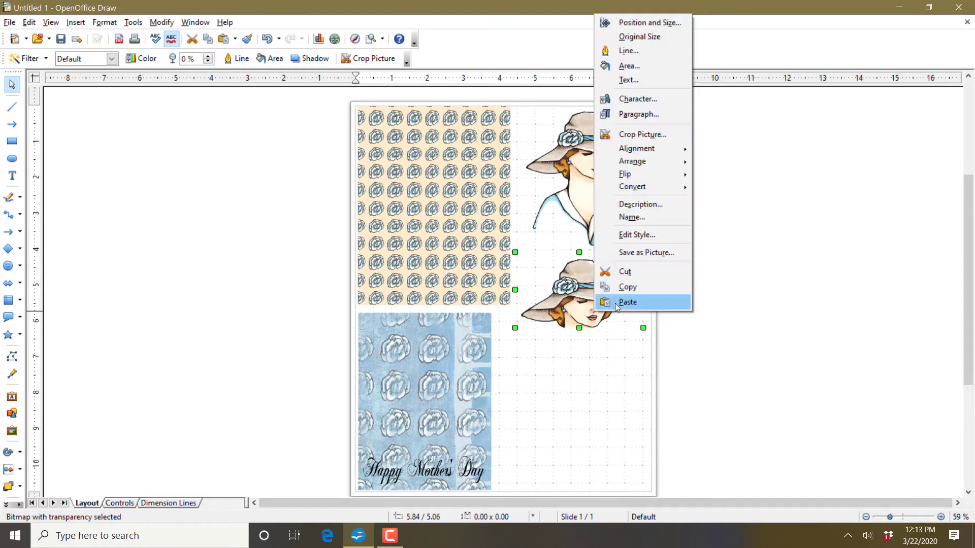
pyautogui.click(623, 306)
pyautogui.moveTo(599, 297); pyautogui.dragTo(596, 379)
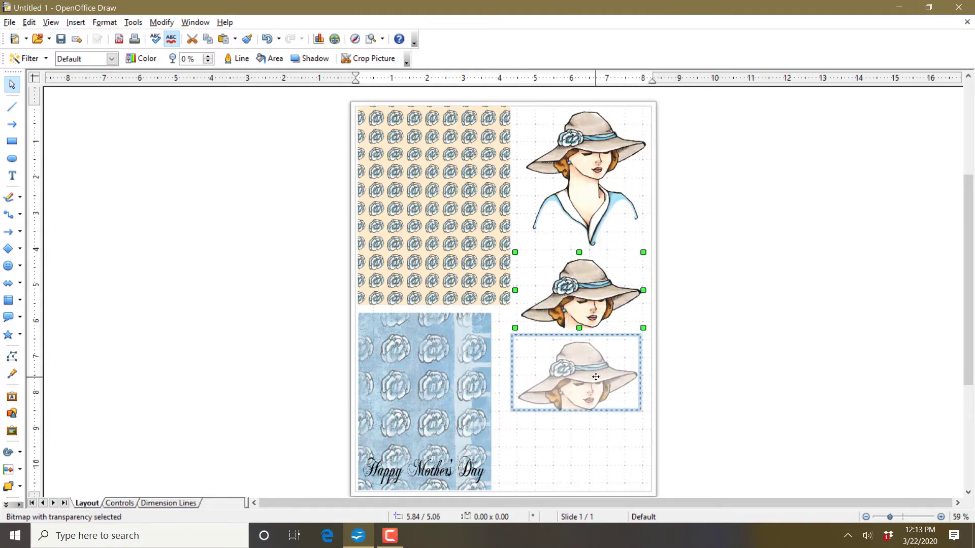
# Crop the lowest copy to the hat flower, about 1.04 × 0.72 inches, and place it at the upper-left of the cropped head picture.
pyautogui.click(369, 59)
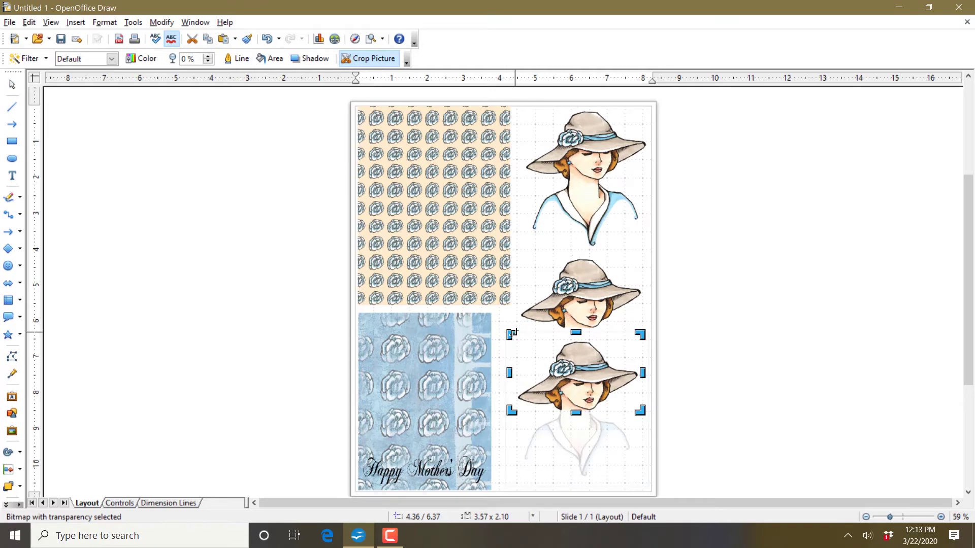
pyautogui.moveTo(511, 334); pyautogui.dragTo(591, 354)
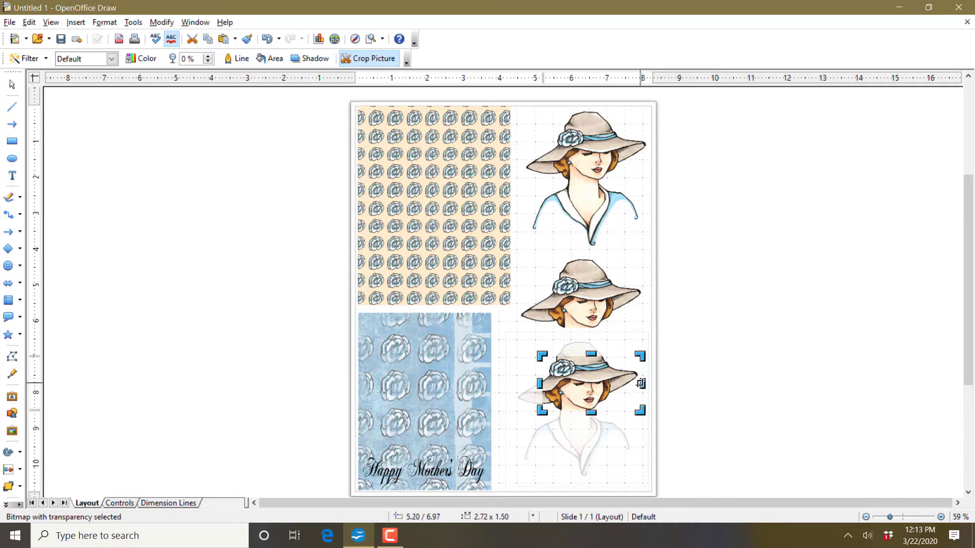
pyautogui.moveTo(641, 383); pyautogui.dragTo(581, 373)
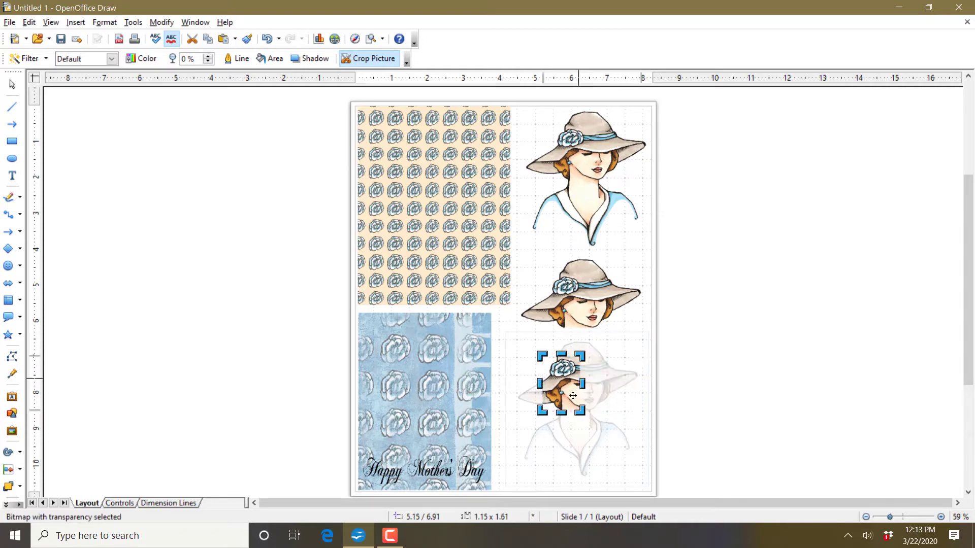
pyautogui.moveTo(561, 411); pyautogui.dragTo(534, 260)
pyautogui.click(636, 362)
pyautogui.click(845, 257)
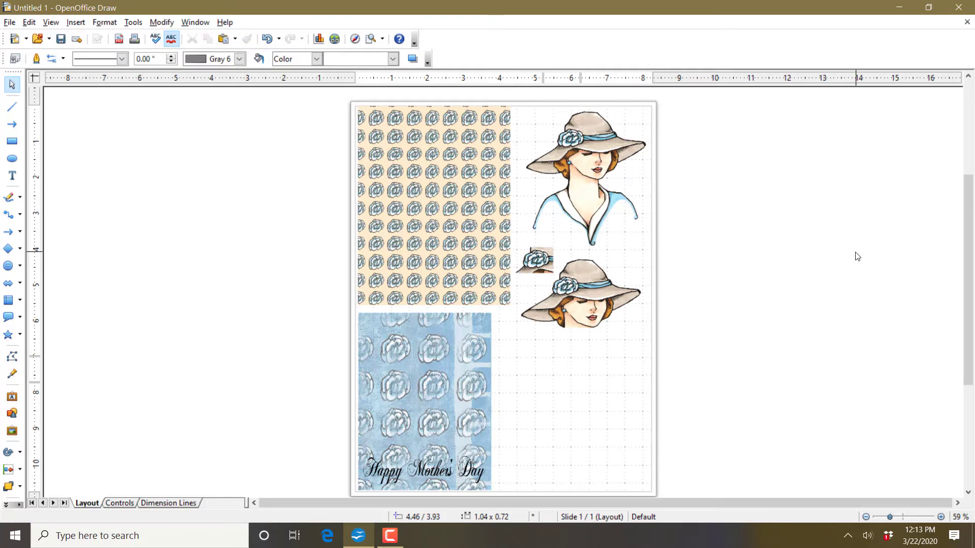
# Insert the "new blue flower" picture from the Hello Beautiful folder.
pyautogui.click(81, 24)
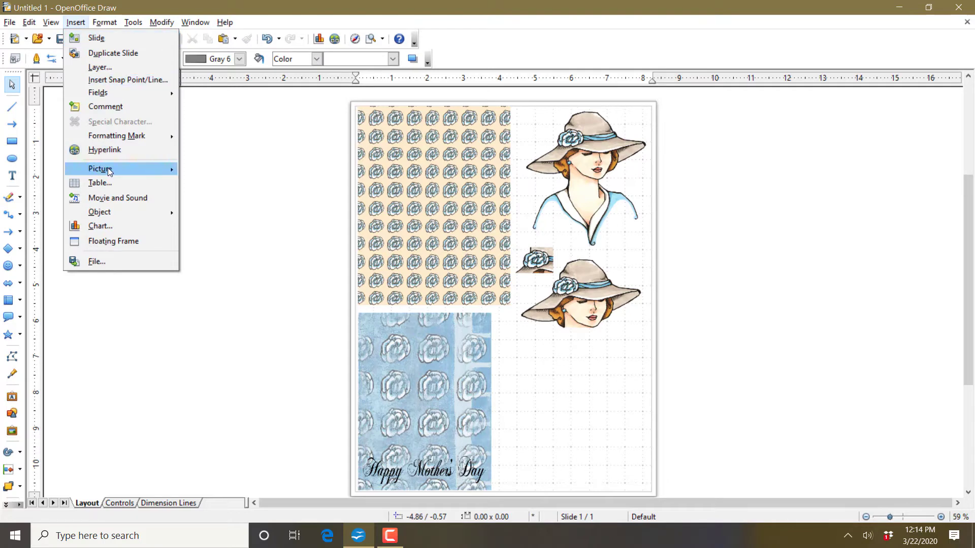
pyautogui.moveTo(108, 170)
pyautogui.click(206, 169)
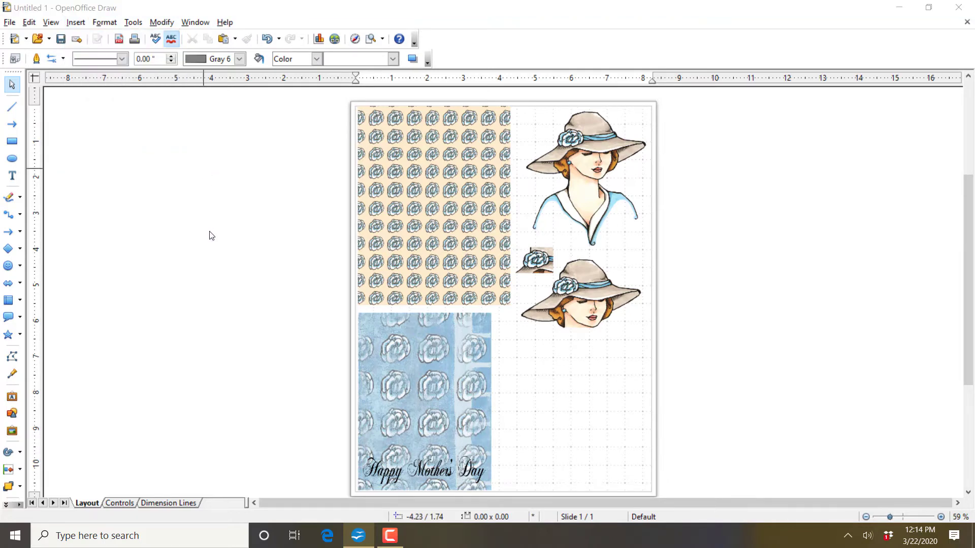
pyautogui.click(577, 300)
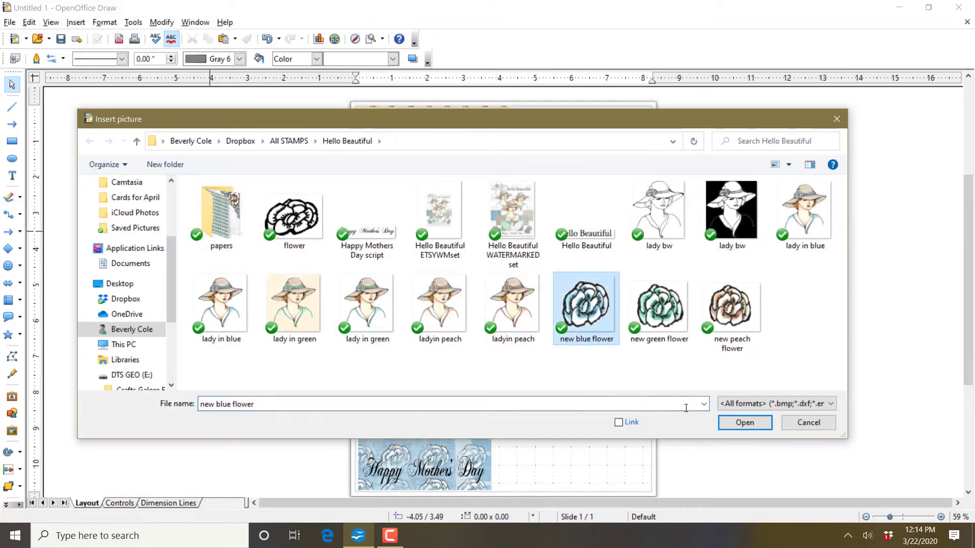
pyautogui.click(732, 423)
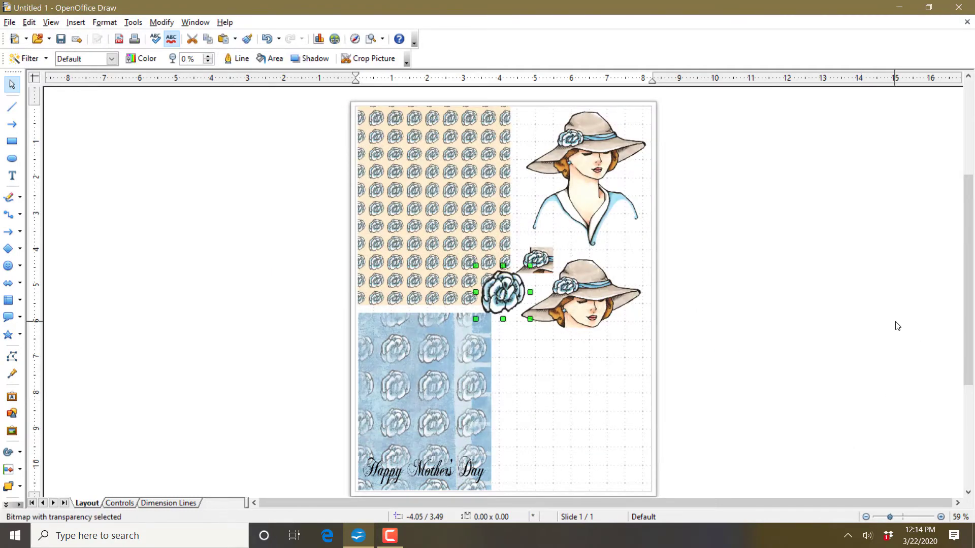
# Try enlarging the blue flower picture to about 7.53 × 6.19 inches, and delete it from the page.
pyautogui.moveTo(530, 319); pyautogui.dragTo(703, 445)
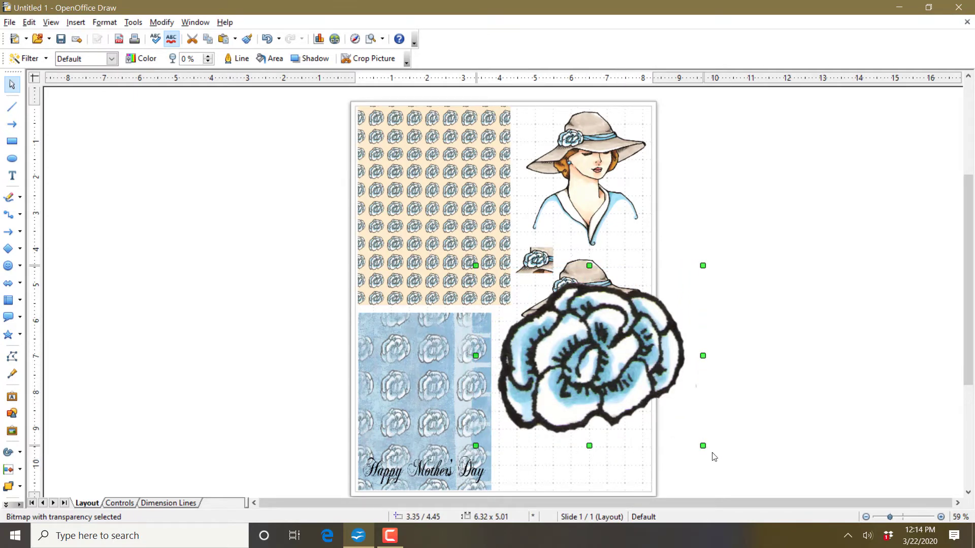
pyautogui.moveTo(703, 445); pyautogui.dragTo(727, 465)
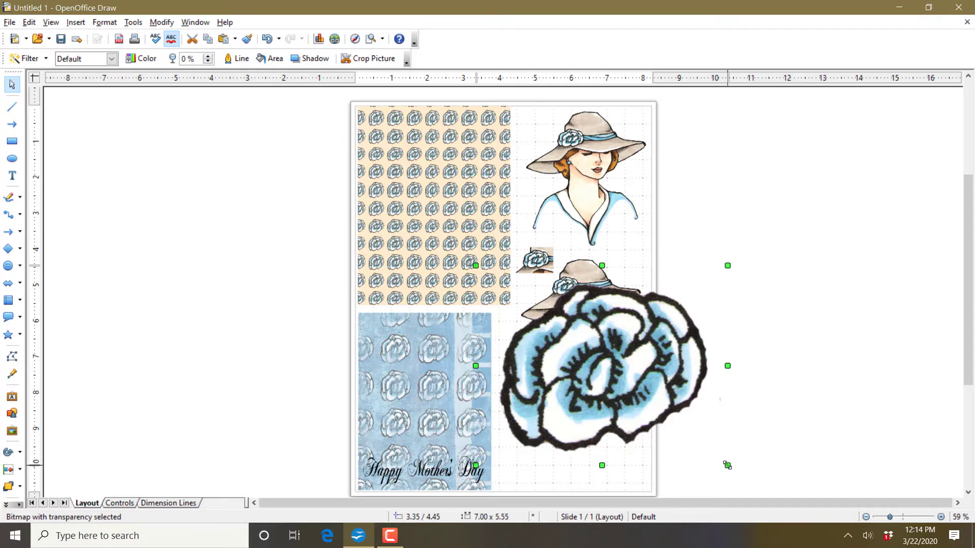
pyautogui.moveTo(727, 465); pyautogui.dragTo(746, 489)
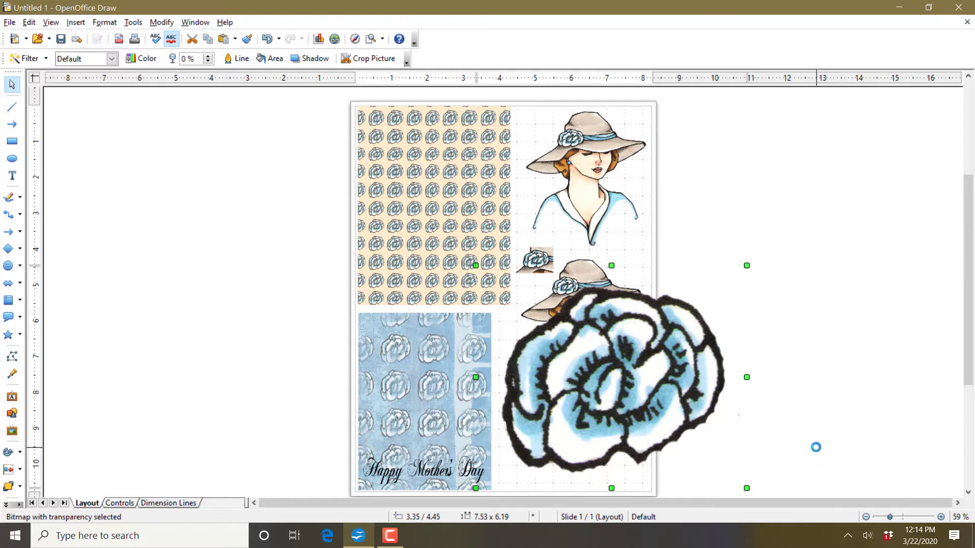
pyautogui.press('Delete')
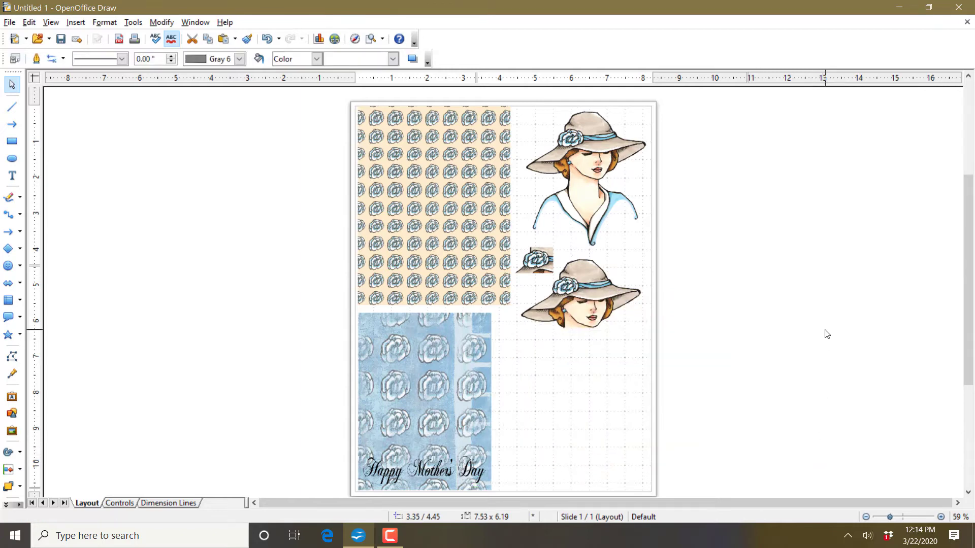
pyautogui.click(826, 334)
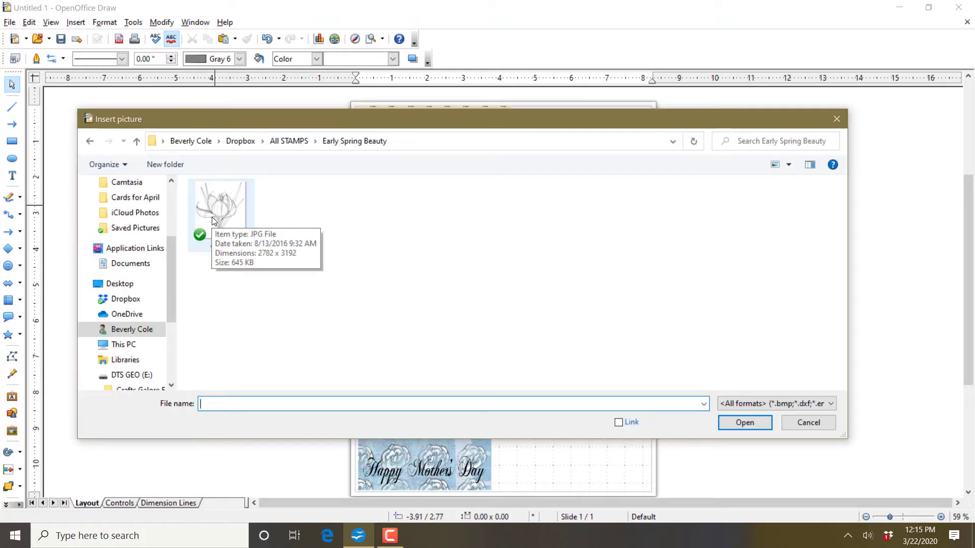
# Insert the "crocus" picture from the Early Spring Beauty folder and fit it into the page's lower-right area at about 3.88 × 4.45 inches.
pyautogui.click(229, 227)
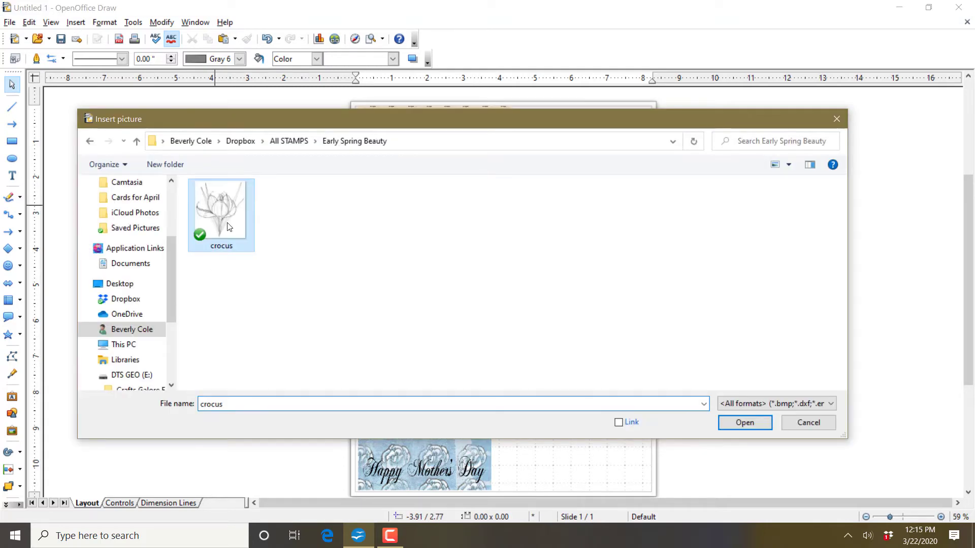
pyautogui.click(748, 425)
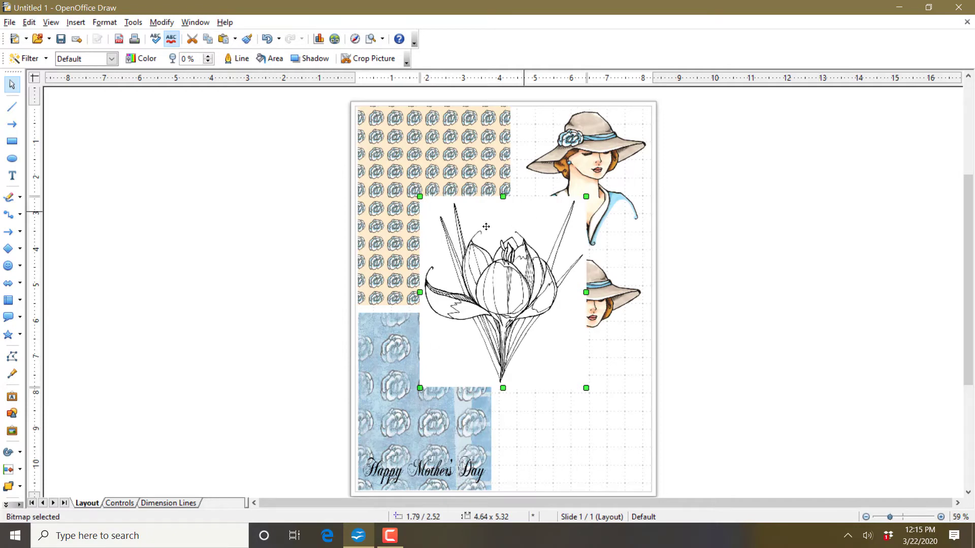
pyautogui.moveTo(510, 273); pyautogui.dragTo(588, 384)
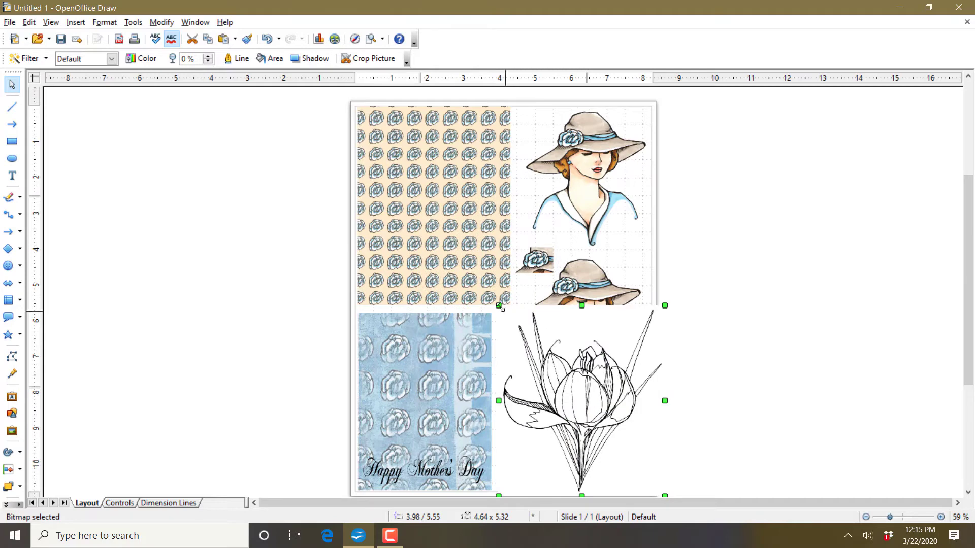
pyautogui.moveTo(498, 305); pyautogui.dragTo(570, 415)
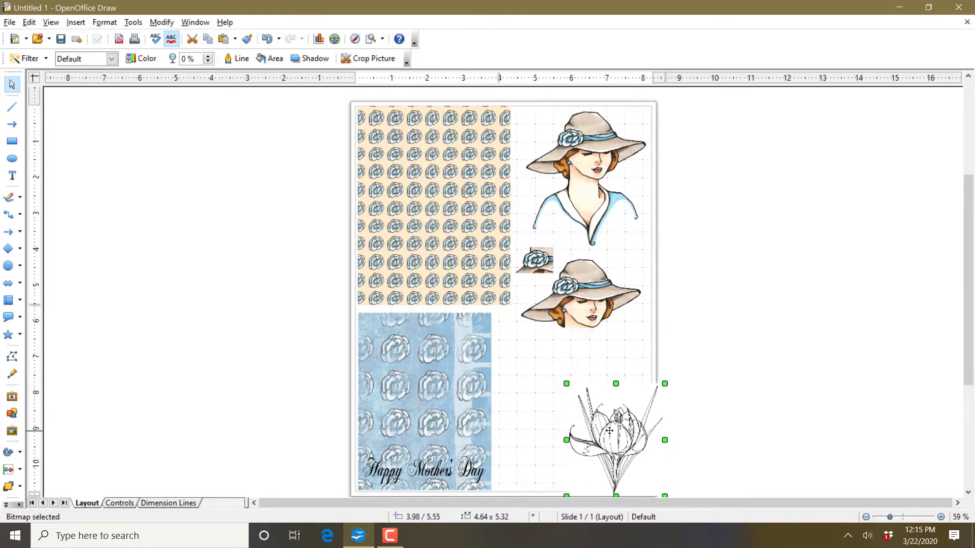
pyautogui.moveTo(652, 406); pyautogui.dragTo(646, 333)
pyautogui.moveTo(530, 466); pyautogui.dragTo(508, 477)
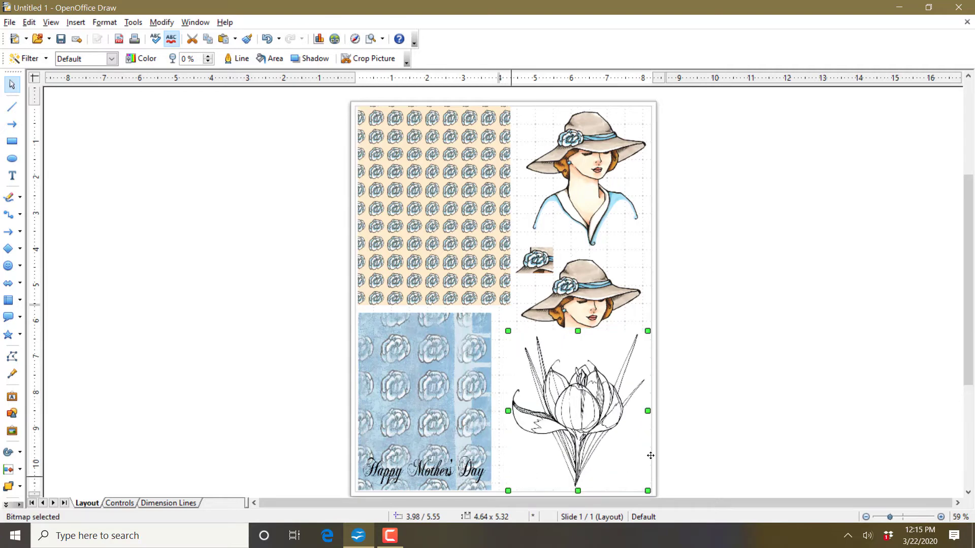
# Send the crocus picture to the back of the stacking order and nudge it slightly down.
pyautogui.rightClick(596, 345)
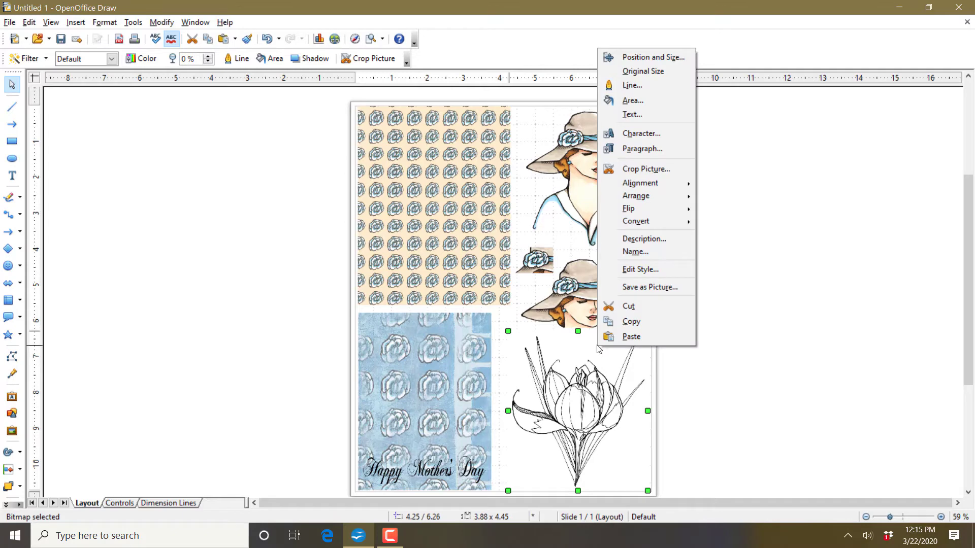
pyautogui.moveTo(639, 201)
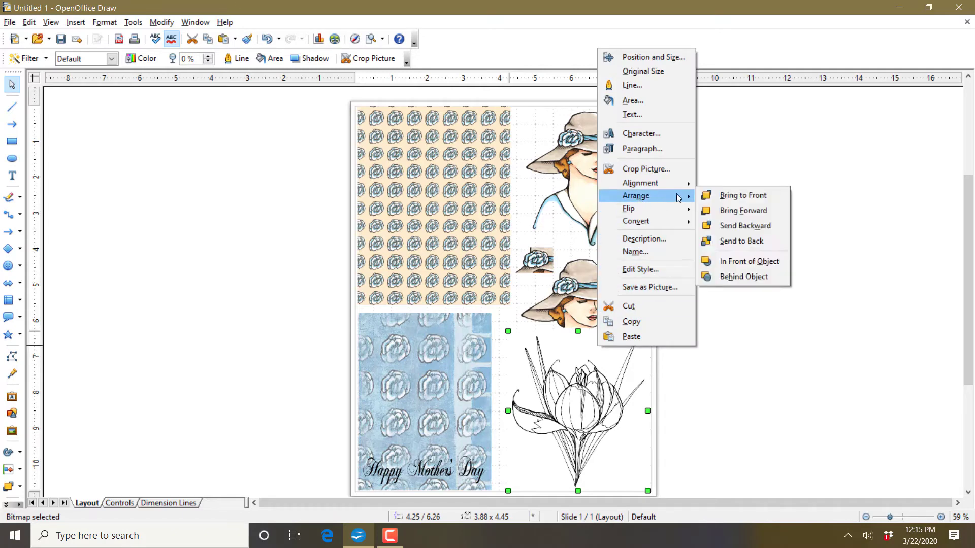
pyautogui.click(733, 242)
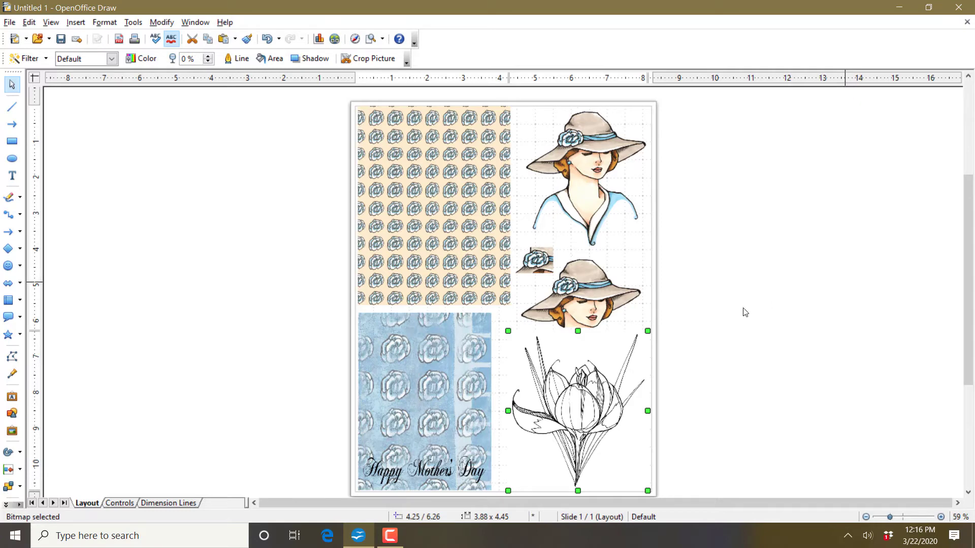
pyautogui.moveTo(593, 389); pyautogui.dragTo(595, 414)
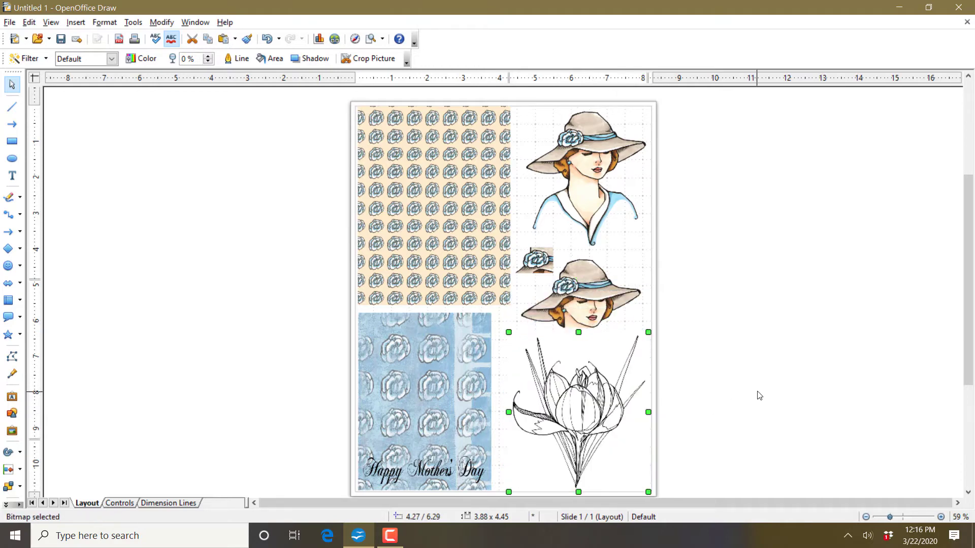
# Bring the crocus picture to the front of the stacking order.
pyautogui.rightClick(545, 409)
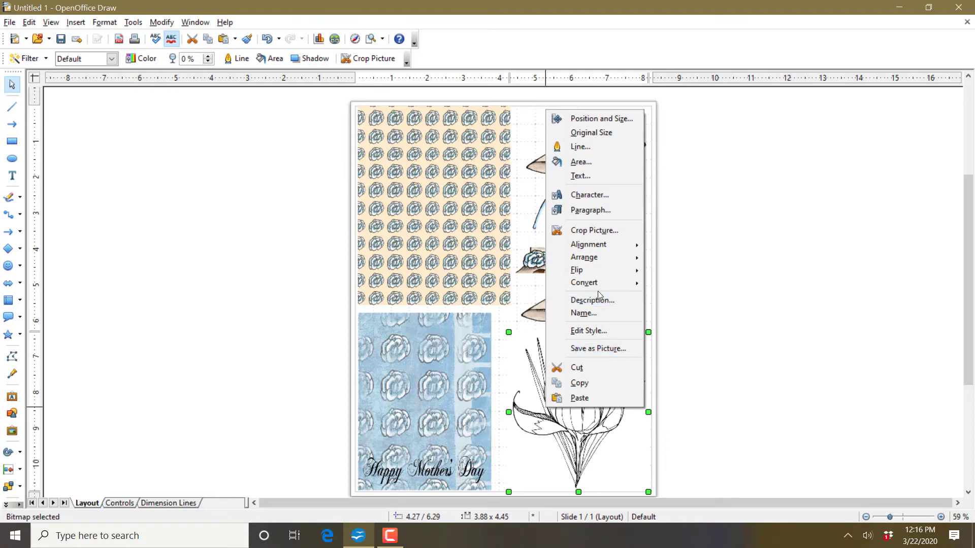
pyautogui.moveTo(594, 262)
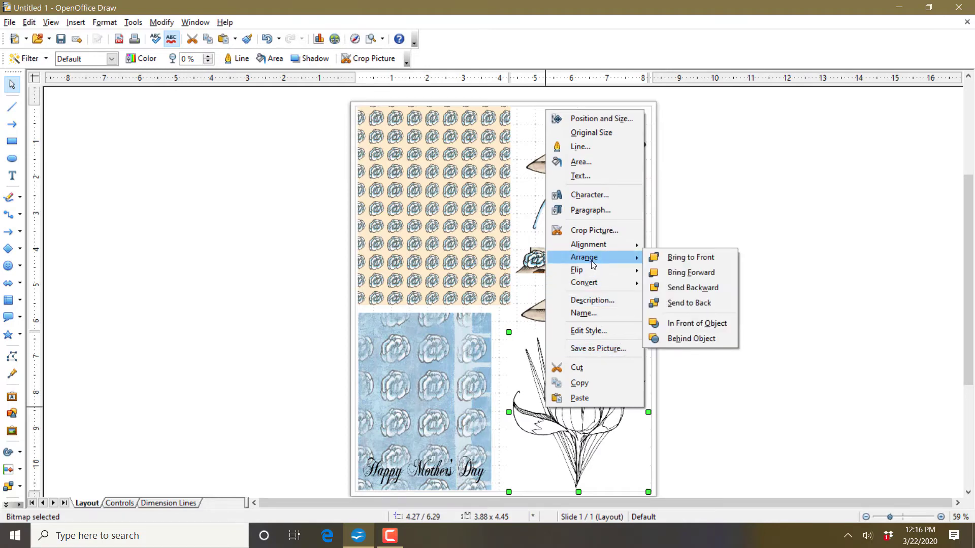
pyautogui.click(665, 260)
# Shift the crocus slightly left, send it behind the other pictures, and select the cropped head picture above it.
pyautogui.moveTo(559, 430); pyautogui.dragTo(579, 422)
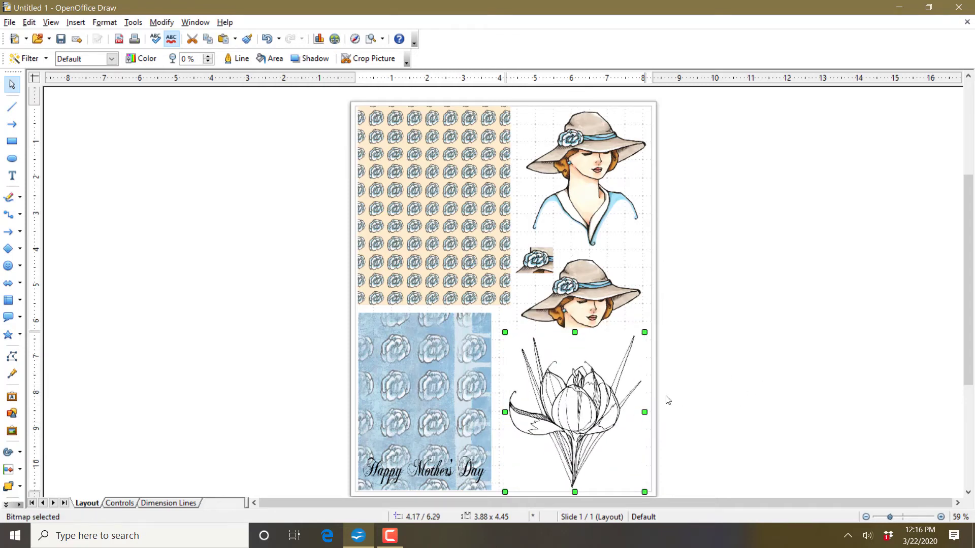
pyautogui.rightClick(591, 402)
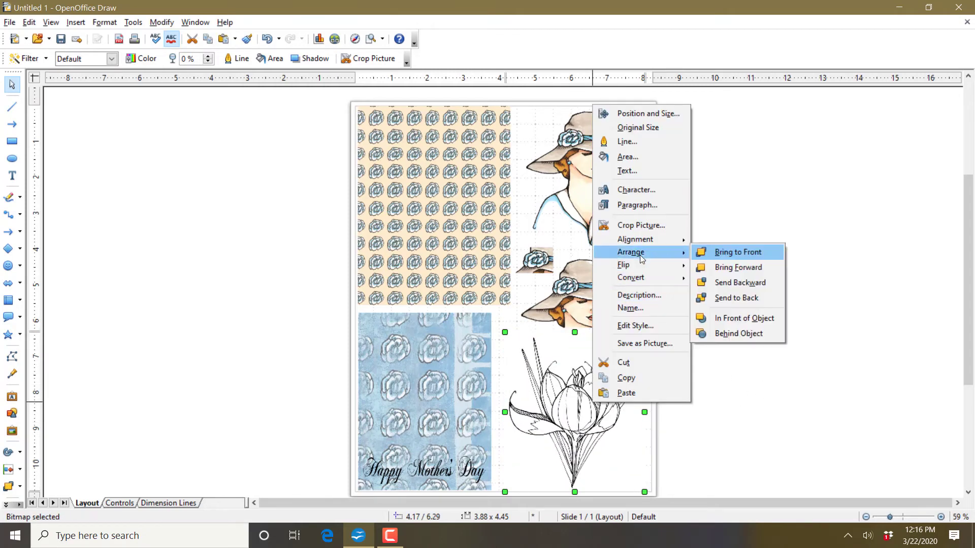
pyautogui.click(736, 297)
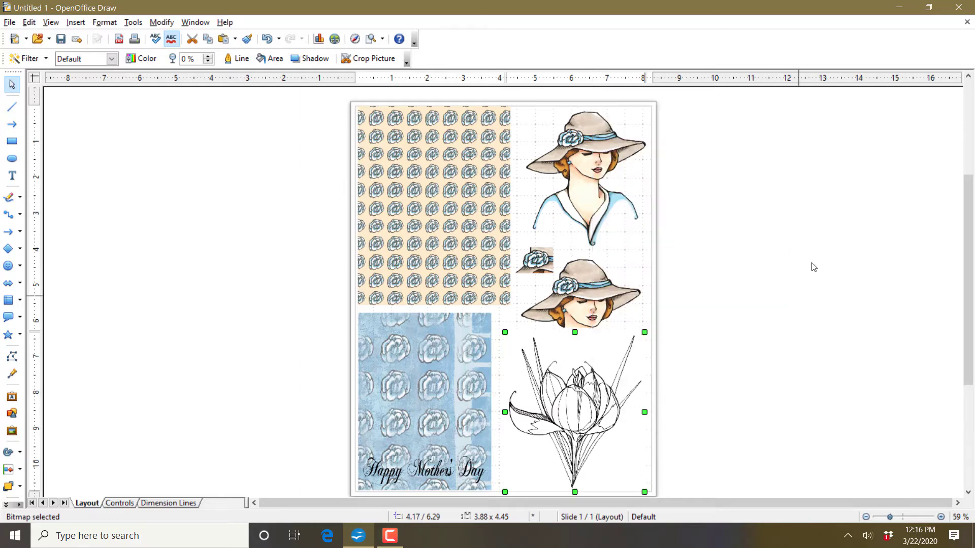
pyautogui.click(588, 290)
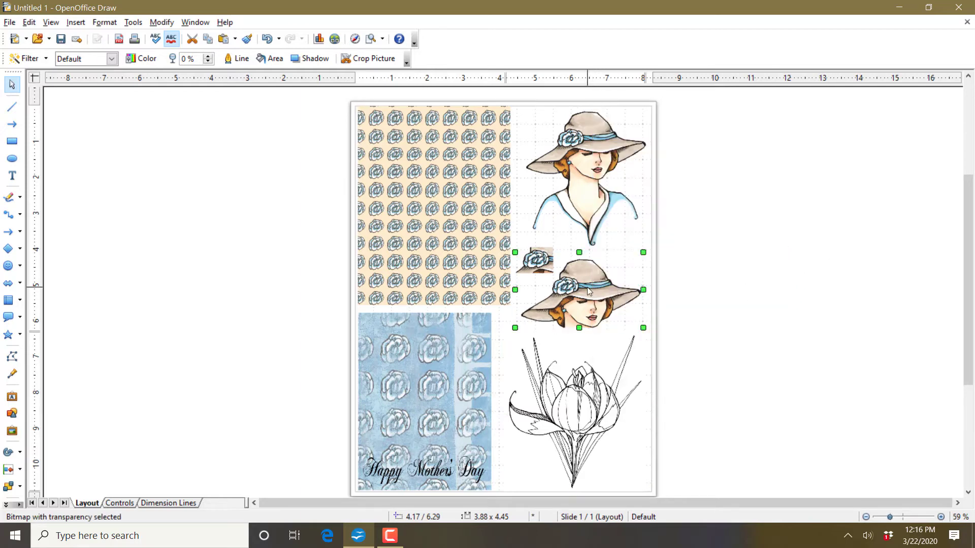
# Nudge the cropped head picture slightly up, and shift the full lady picture slightly up and to the left.
pyautogui.moveTo(588, 290); pyautogui.dragTo(589, 285)
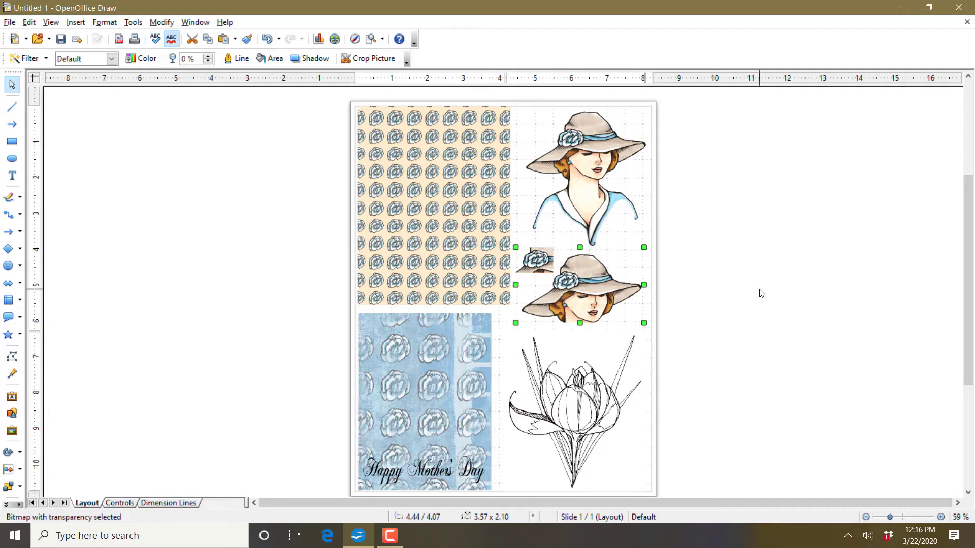
pyautogui.click(764, 288)
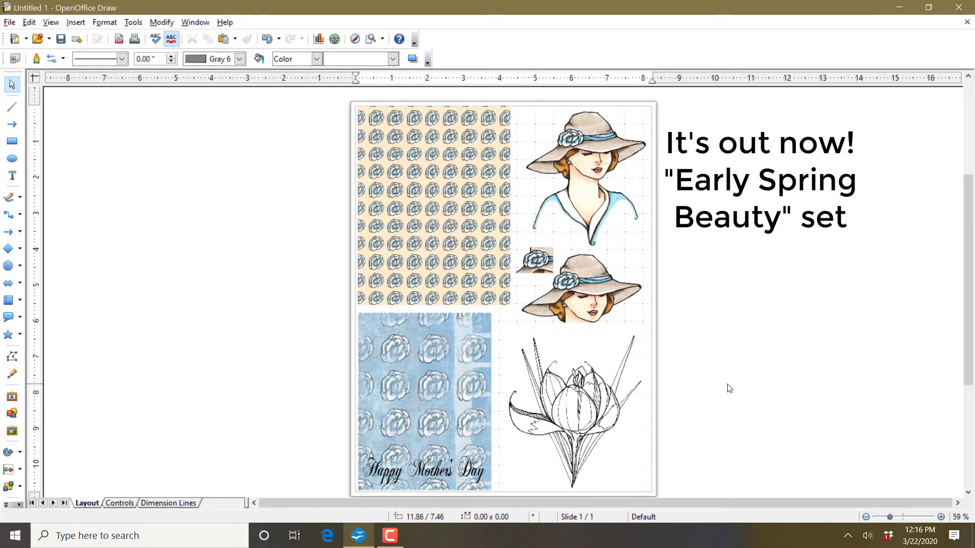
pyautogui.click(601, 195)
pyautogui.moveTo(595, 216); pyautogui.dragTo(591, 212)
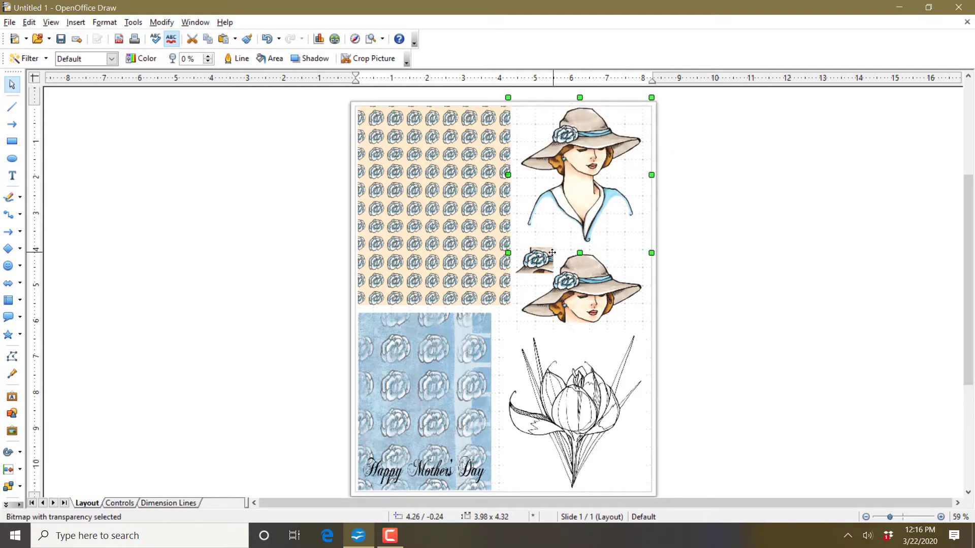
# Move the small cropped hat-flower piece to the upper-left of the full lady's hat and send it backward one level.
pyautogui.moveTo(552, 252); pyautogui.dragTo(524, 211)
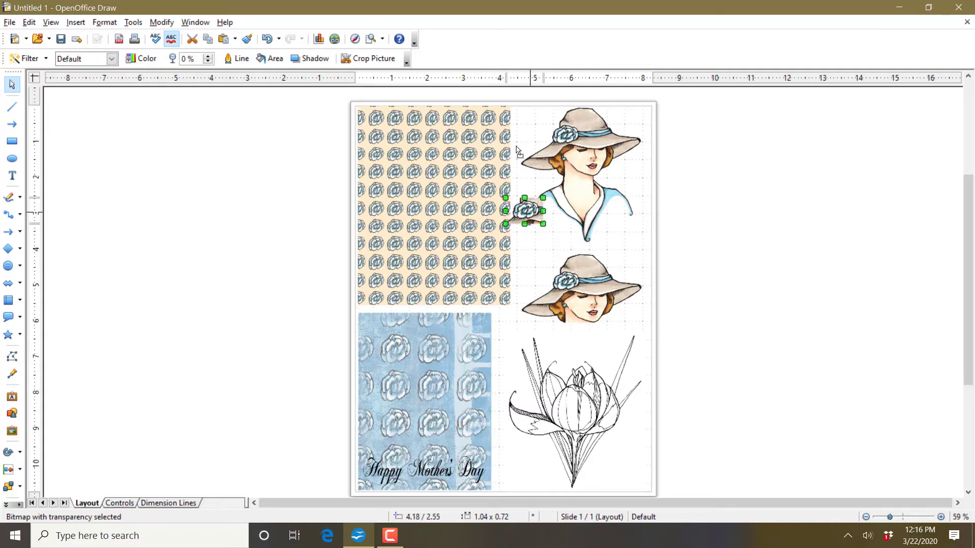
pyautogui.moveTo(524, 210); pyautogui.dragTo(544, 133)
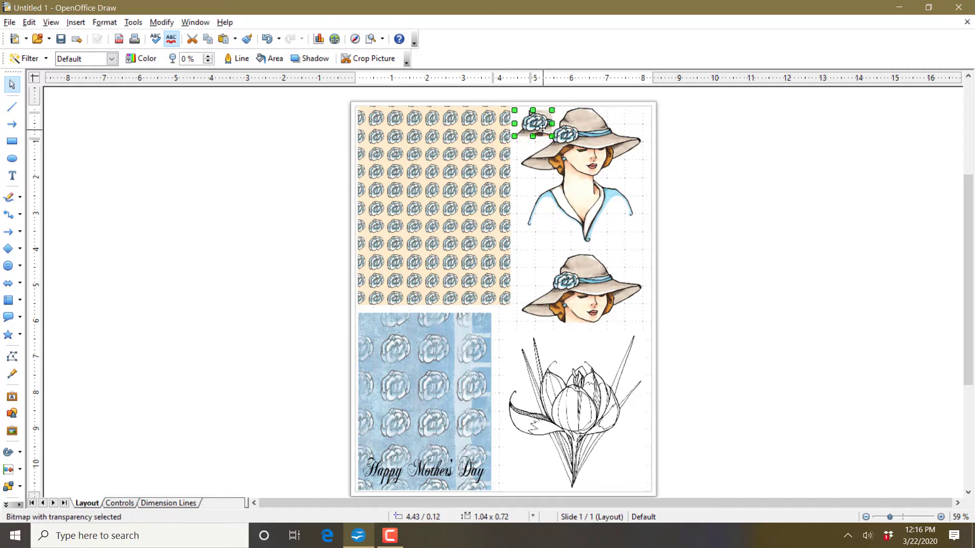
pyautogui.click(539, 126)
pyautogui.rightClick(537, 125)
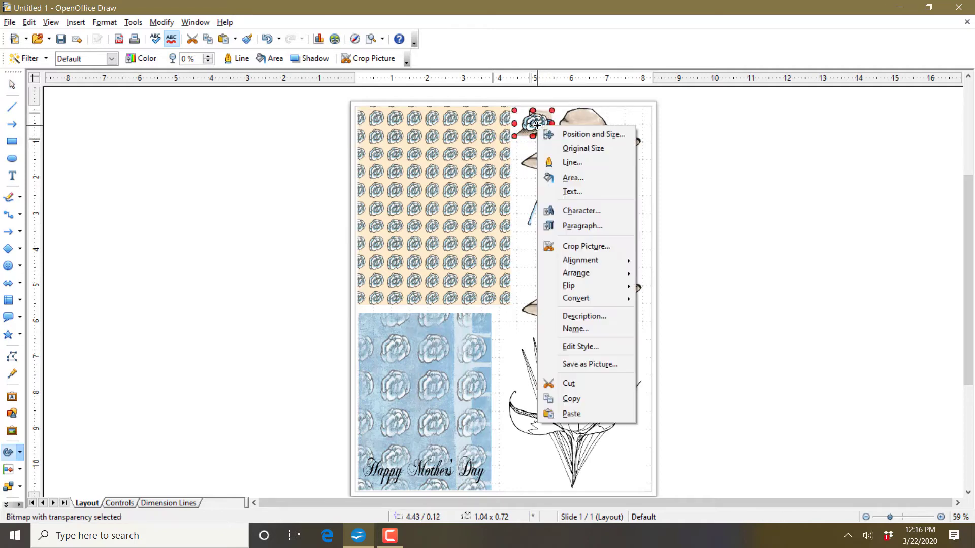
pyautogui.moveTo(599, 275)
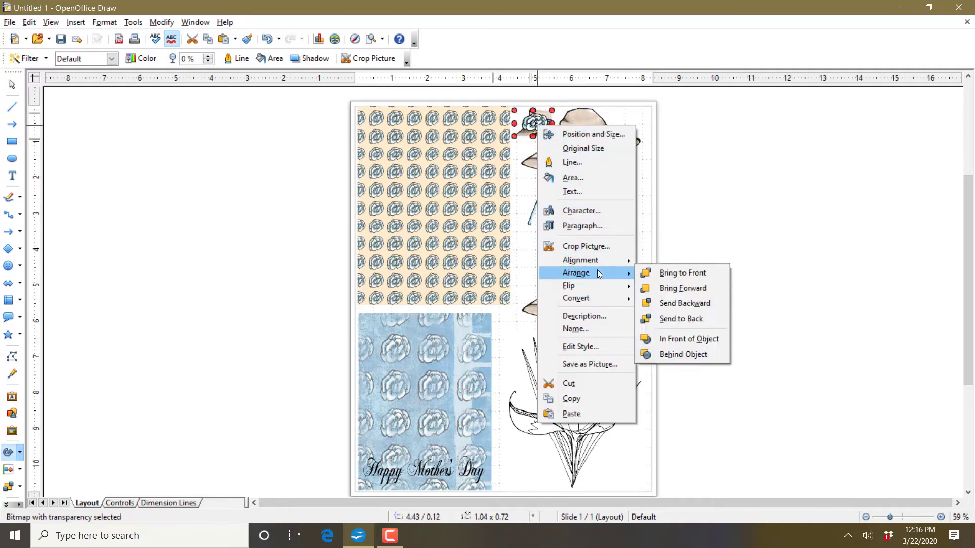
pyautogui.click(692, 303)
pyautogui.click(809, 277)
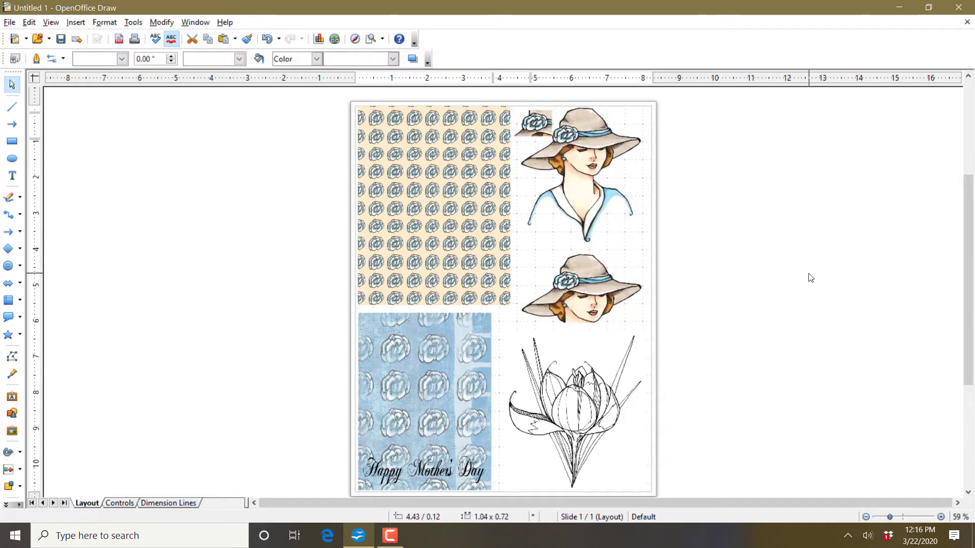
# Shift the full lady picture right, clear of the hat-flower piece, and move the cropped head picture below it up and left.
pyautogui.click(601, 166)
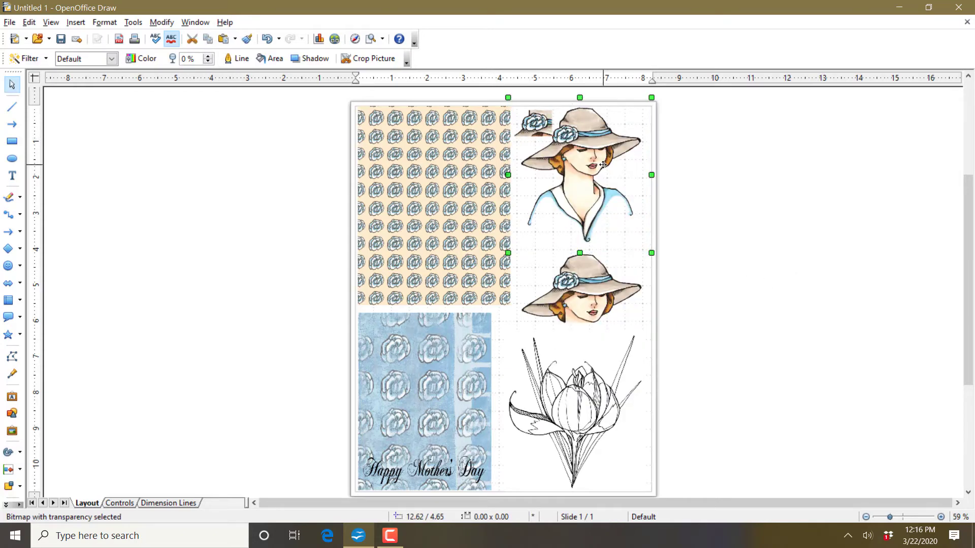
pyautogui.moveTo(602, 167); pyautogui.dragTo(603, 165)
pyautogui.press('Right')
pyautogui.press('Right')
pyautogui.press('Right')
pyautogui.press('Right')
pyautogui.press('Right')
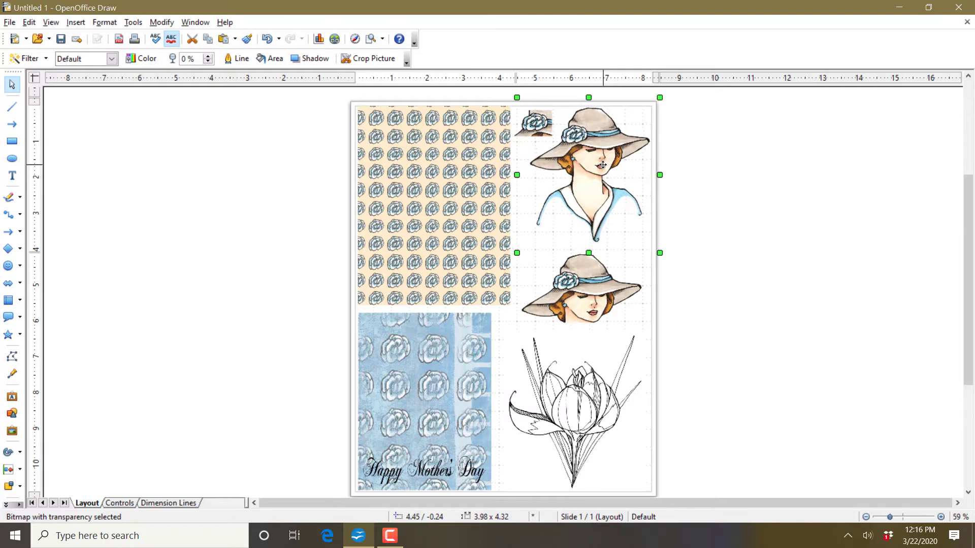
pyautogui.moveTo(590, 288); pyautogui.dragTo(581, 278)
# Enlarge the crocus picture to about 4.29 × 4.92 inches and nudge it left within the page's lower-right area.
pyautogui.click(604, 364)
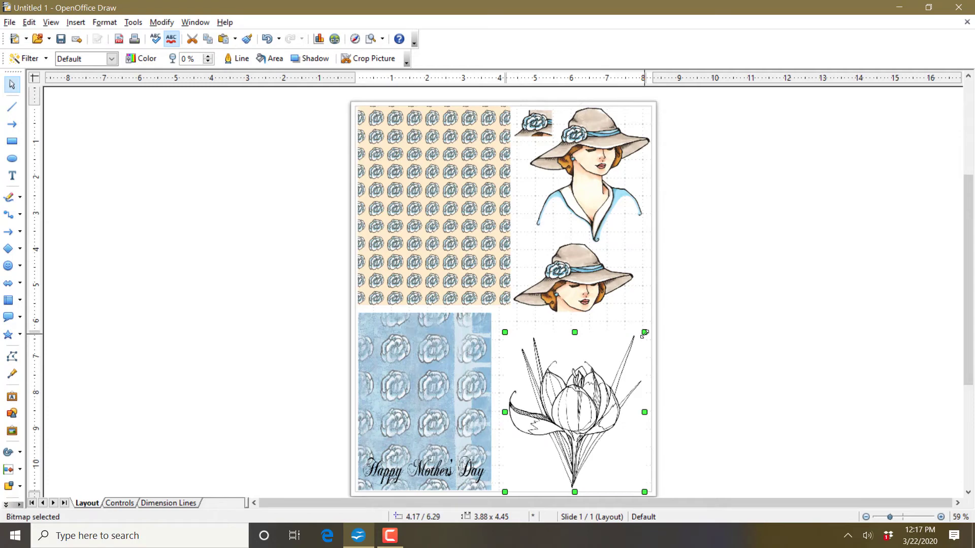
pyautogui.moveTo(645, 333); pyautogui.dragTo(659, 315)
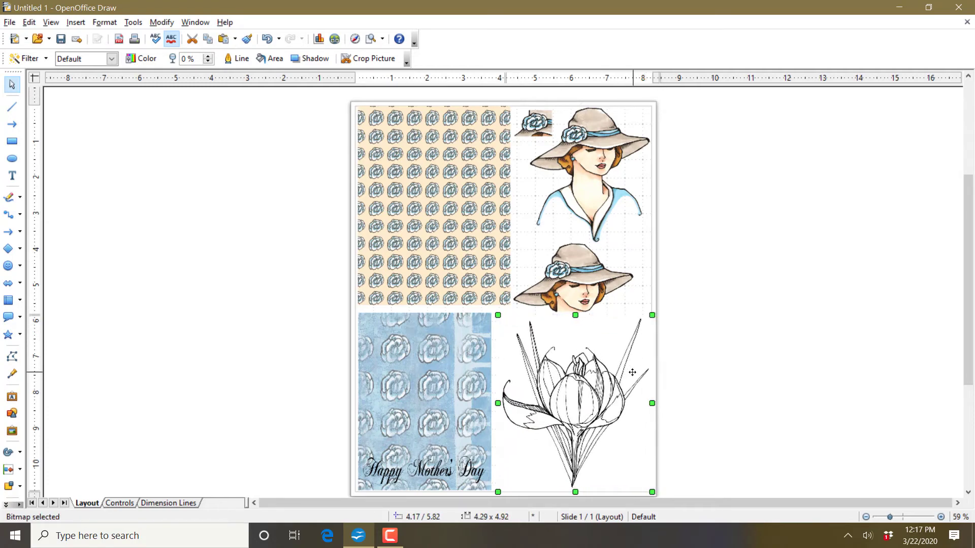
pyautogui.press('Left')
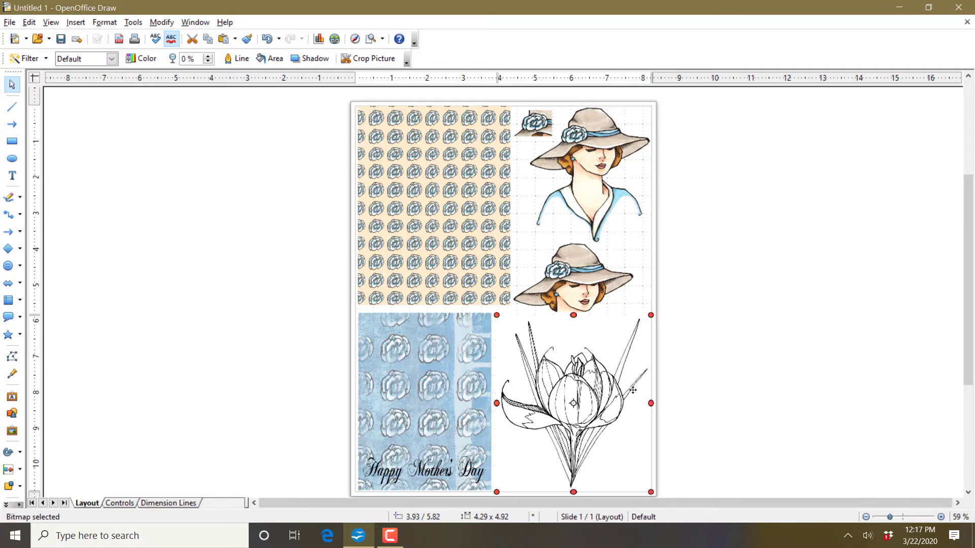
pyautogui.click(815, 384)
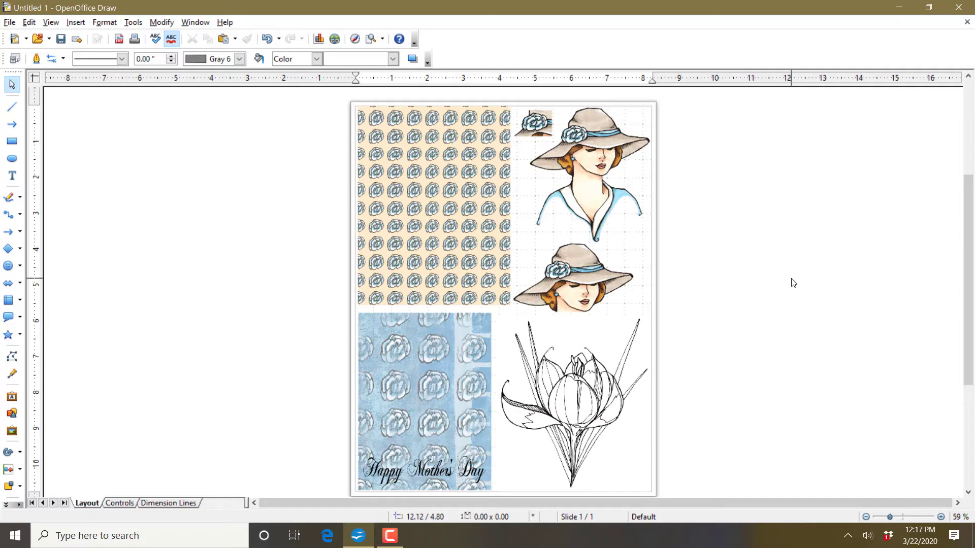
# Print the finished letter-size page with one page per sheet.
pyautogui.click(9, 23)
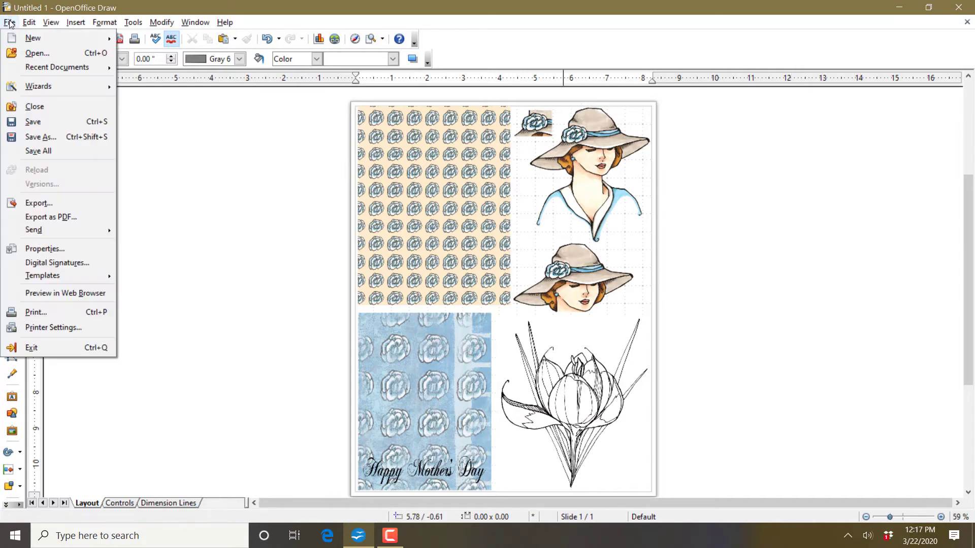
pyautogui.click(36, 314)
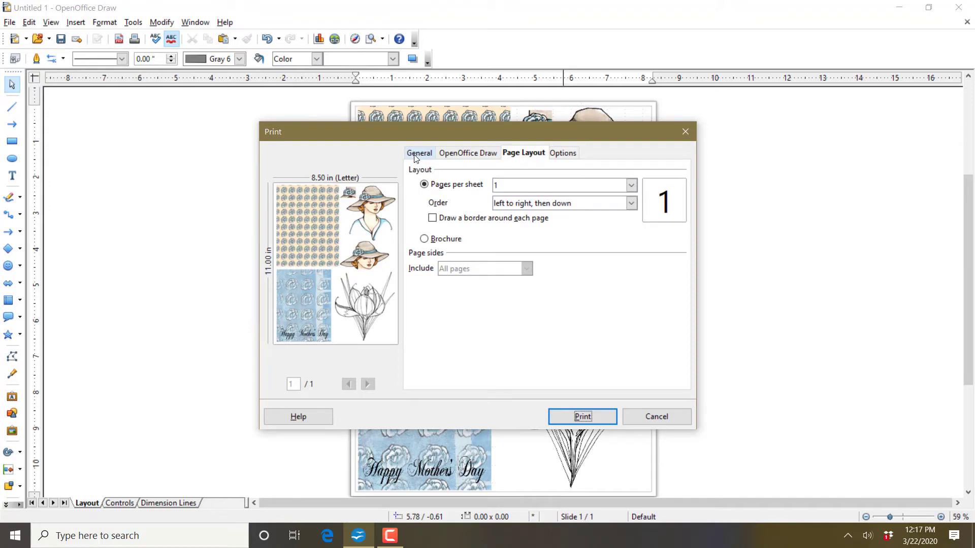
pyautogui.click(593, 418)
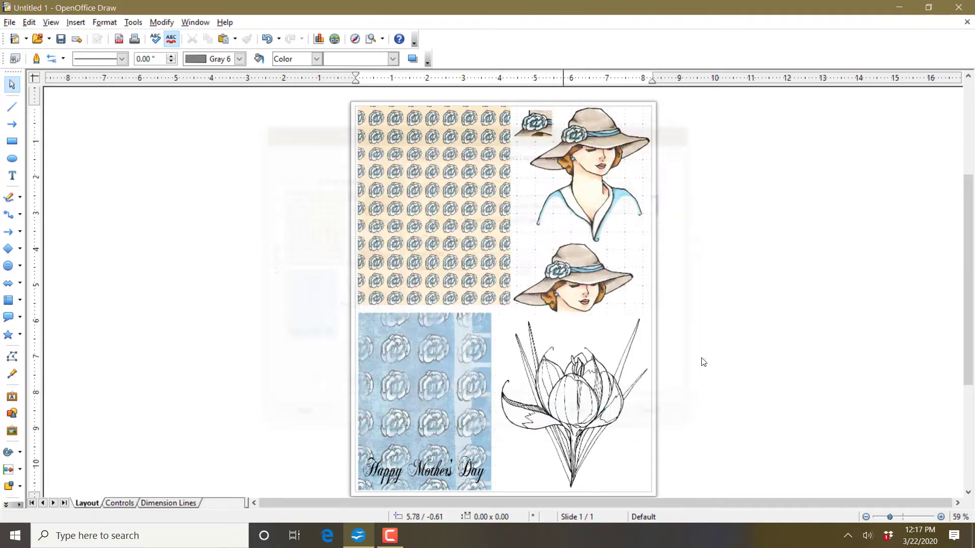